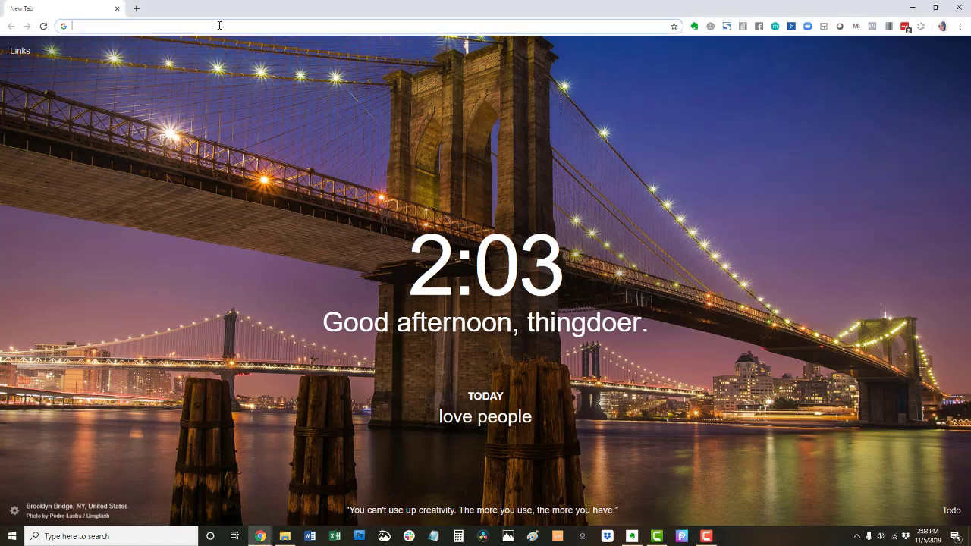
- Sign in to ThriveCart, enter the owner account's dashboard, and show the Products list
text(t)
key(BackSpace)
text(ivecart.com)
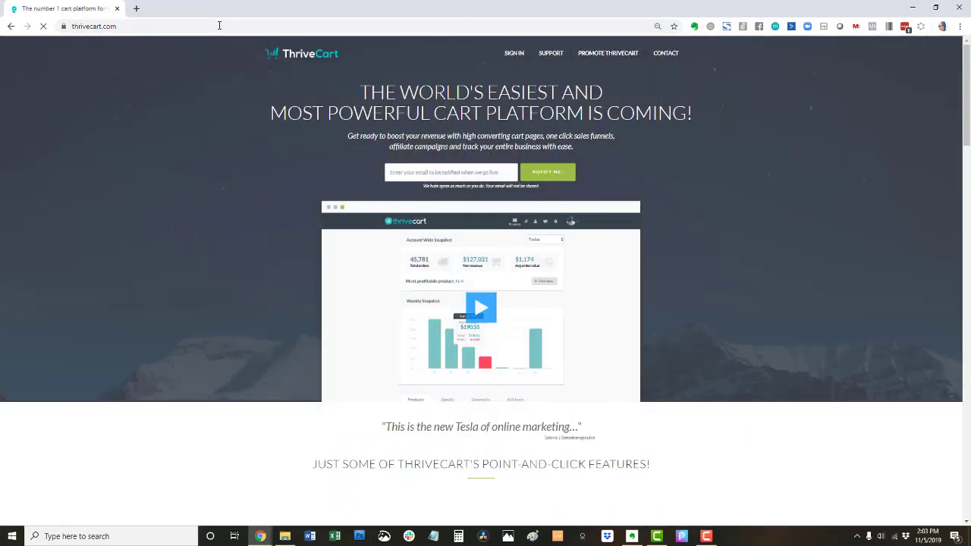
click(511, 54)
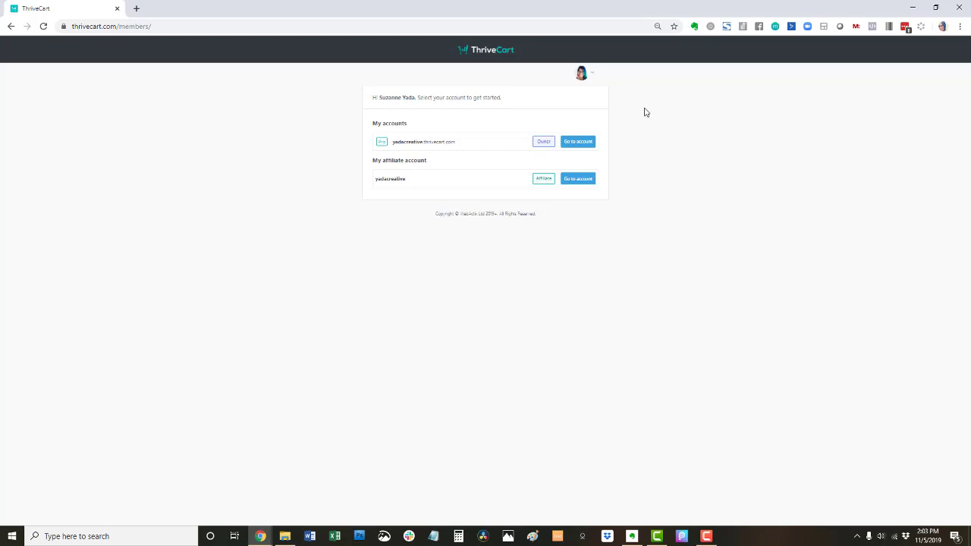
click(578, 142)
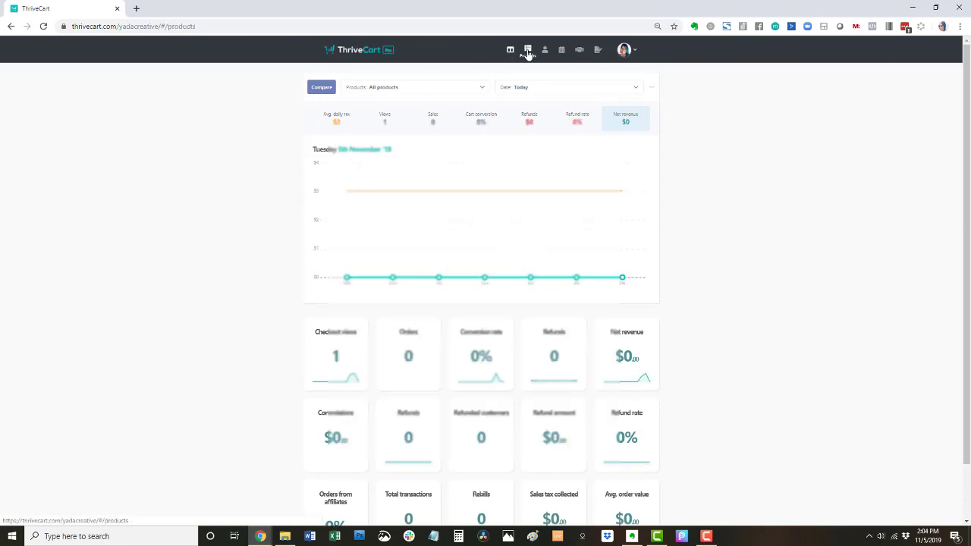
click(528, 52)
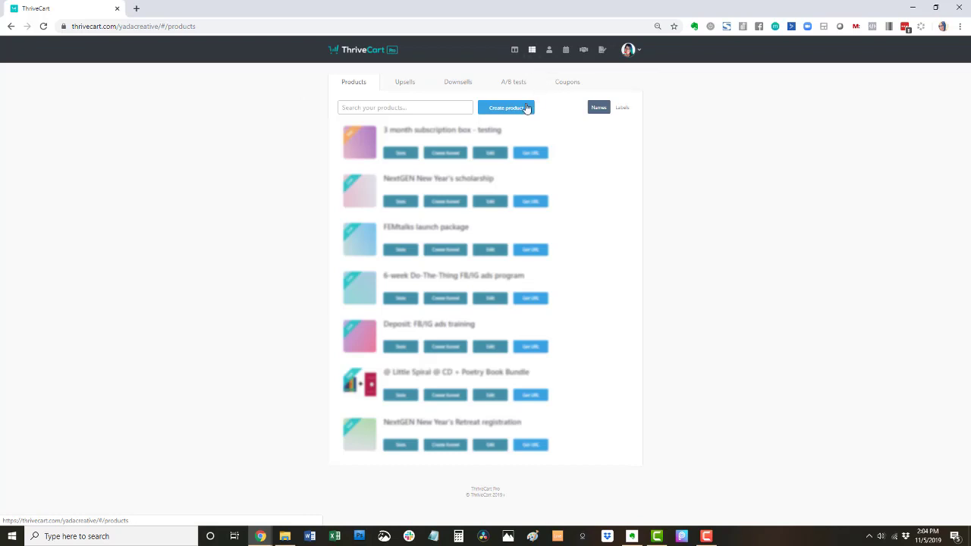
- Create a new Physical product so the 'Untitled product' editor opens
click(515, 110)
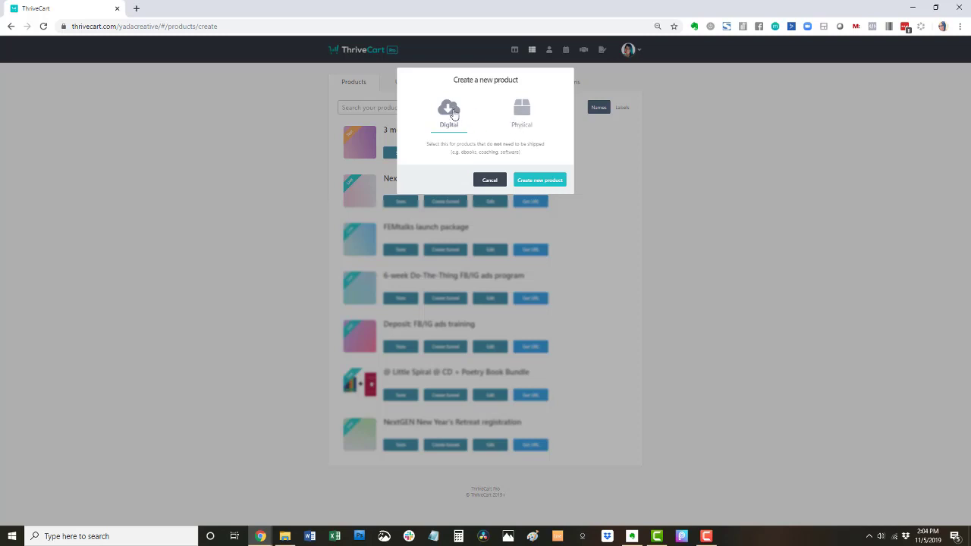
click(524, 118)
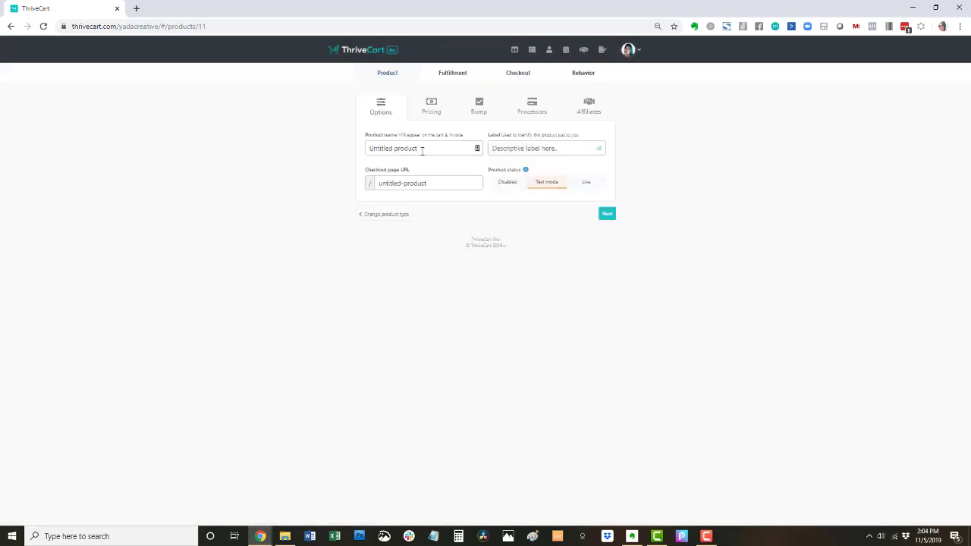
- Name the product '3 month subscription box - test', trimming 'testing' after the URL clash
click(423, 148)
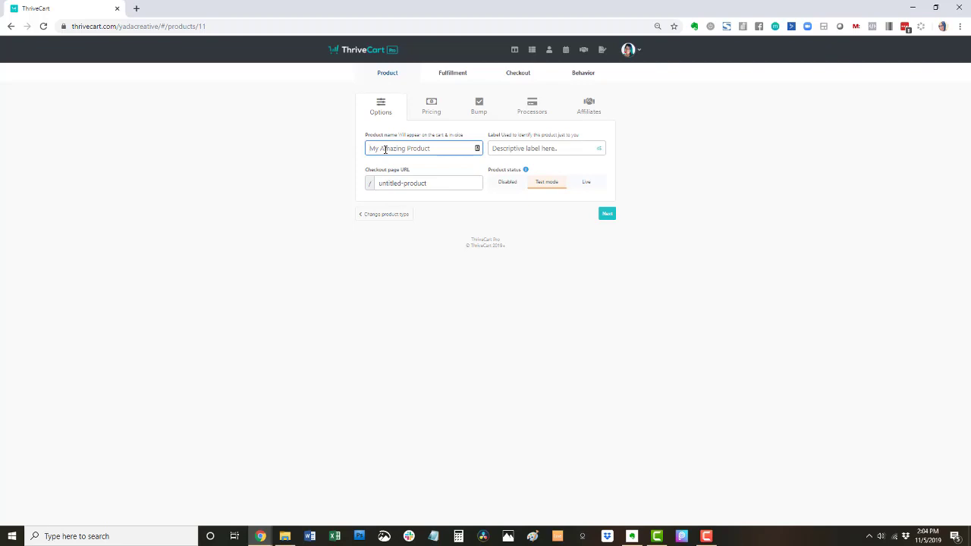
text(3 month subscription box - testing)
key(Tab)
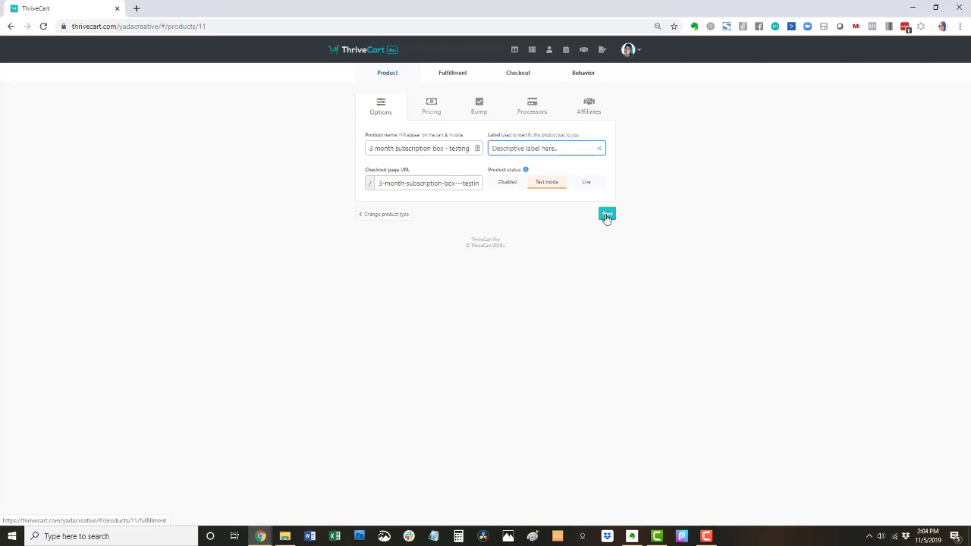
click(607, 216)
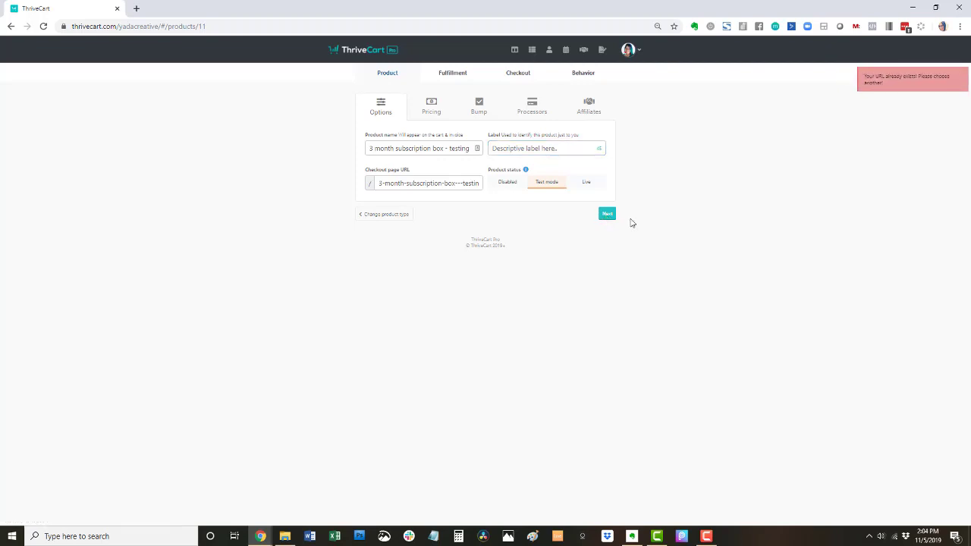
click(449, 149)
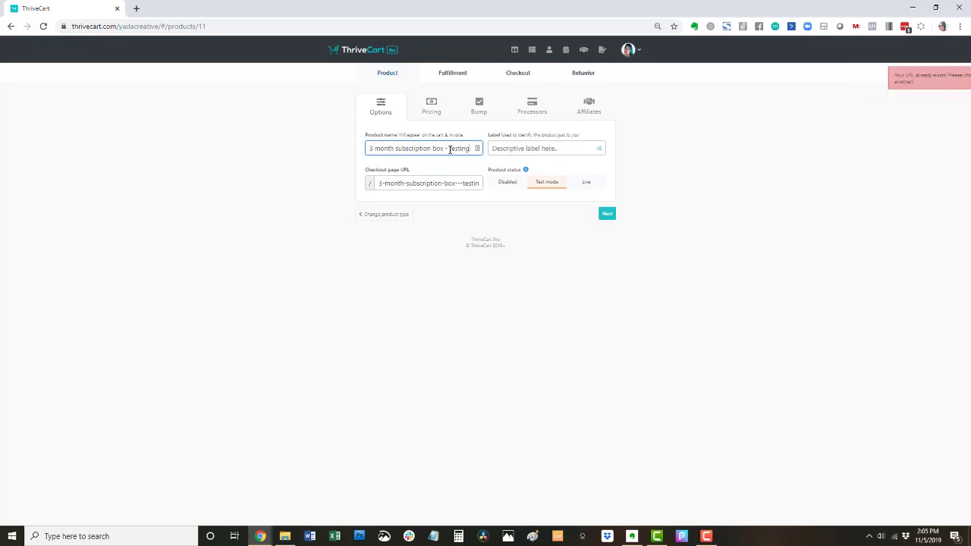
key(BackSpace)
key(BackSpace)
key(BackSpace)
key(Tab)
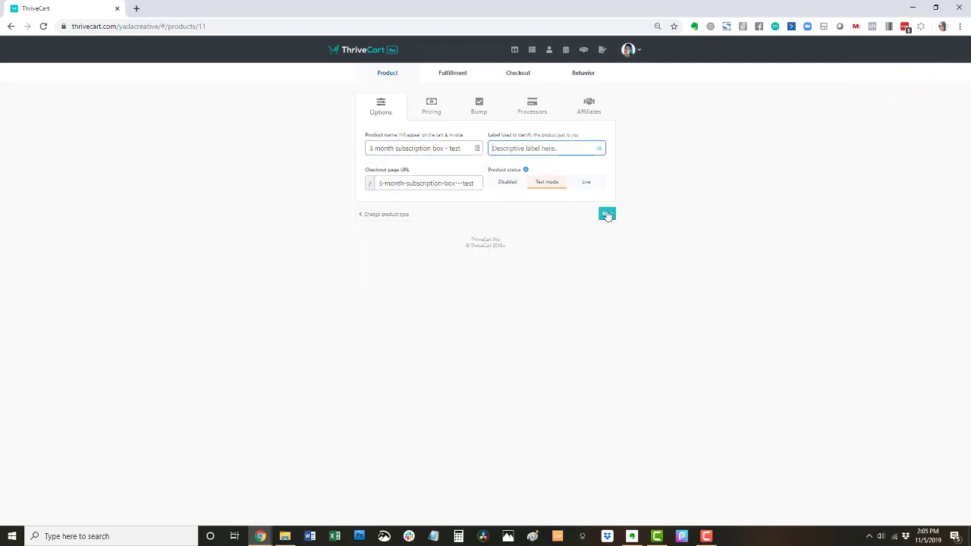
- Give the product a monthly Subscription price of $159
click(606, 214)
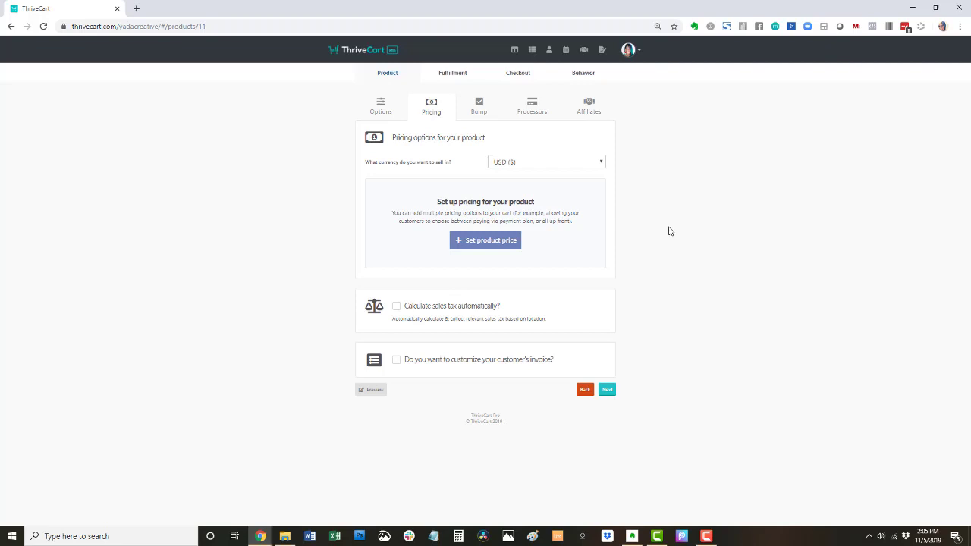
click(504, 248)
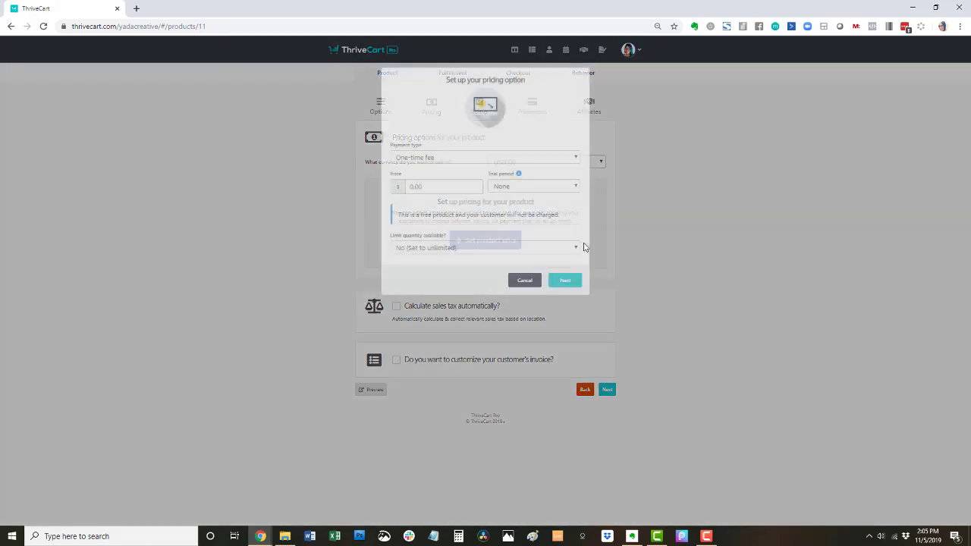
click(478, 160)
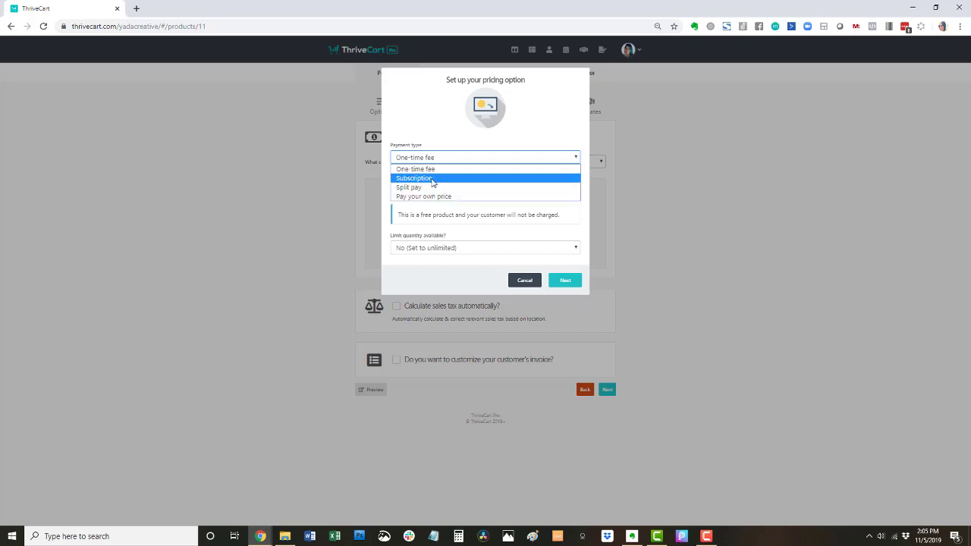
click(432, 178)
click(436, 188)
click(433, 198)
click(510, 189)
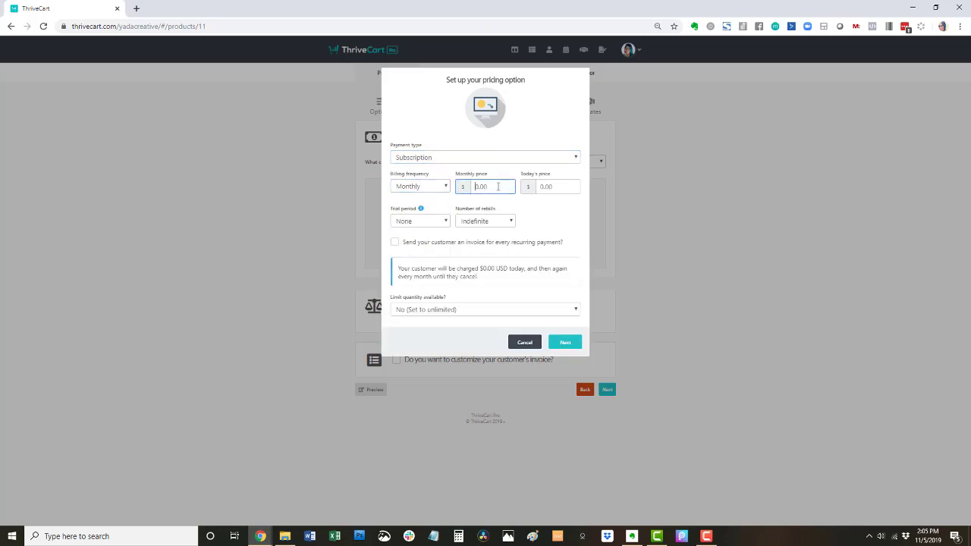
text(159)
key(Tab)
- Keep no trial, set a custom 2 rebills, and leave quantity unlimited
click(425, 224)
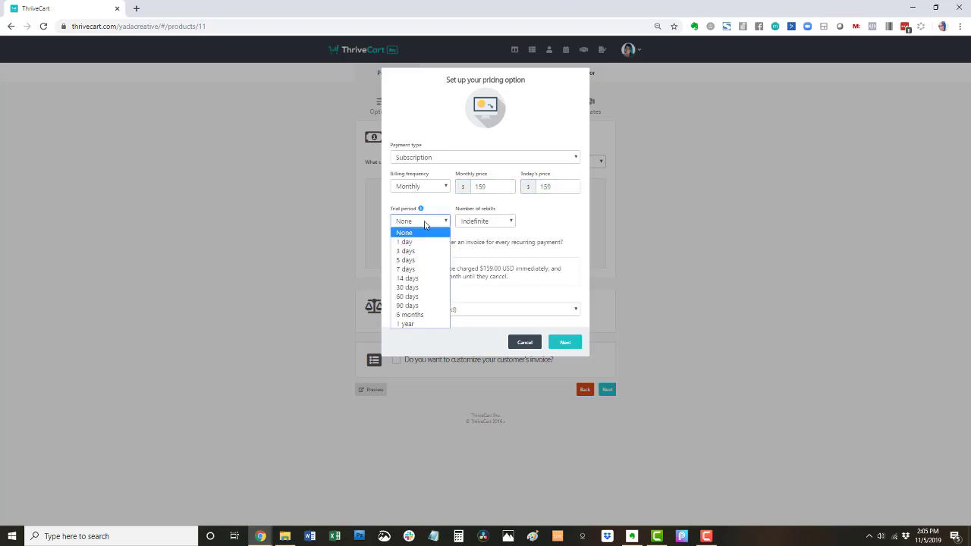
mouse_move(423, 212)
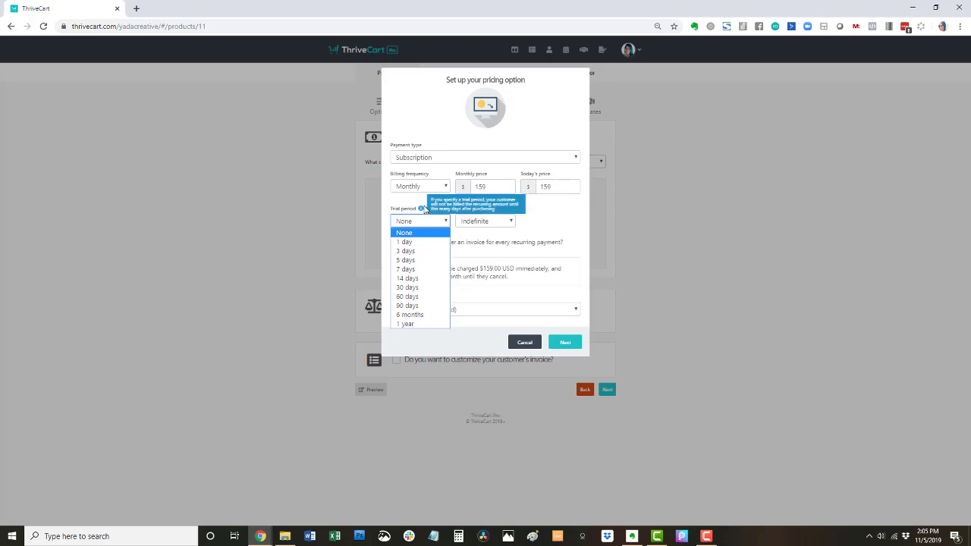
click(543, 238)
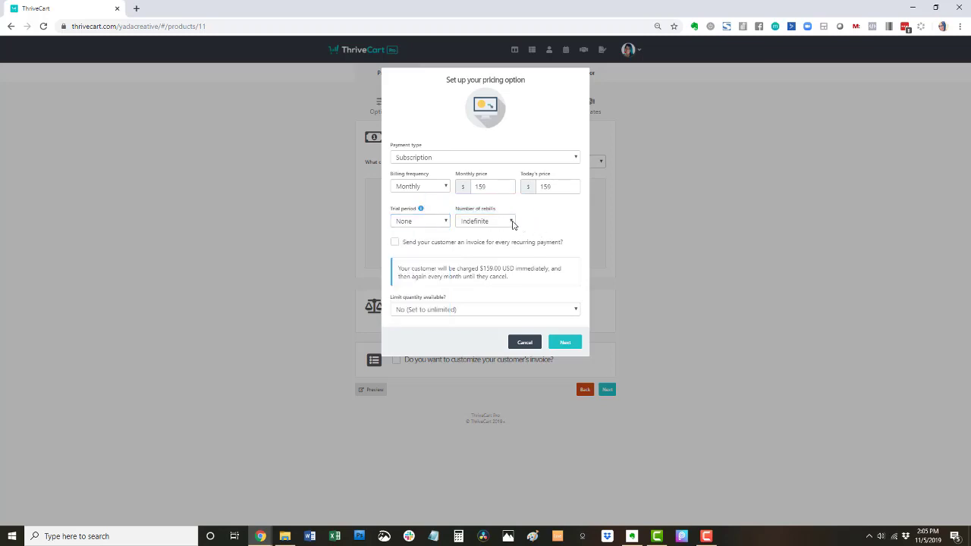
click(510, 222)
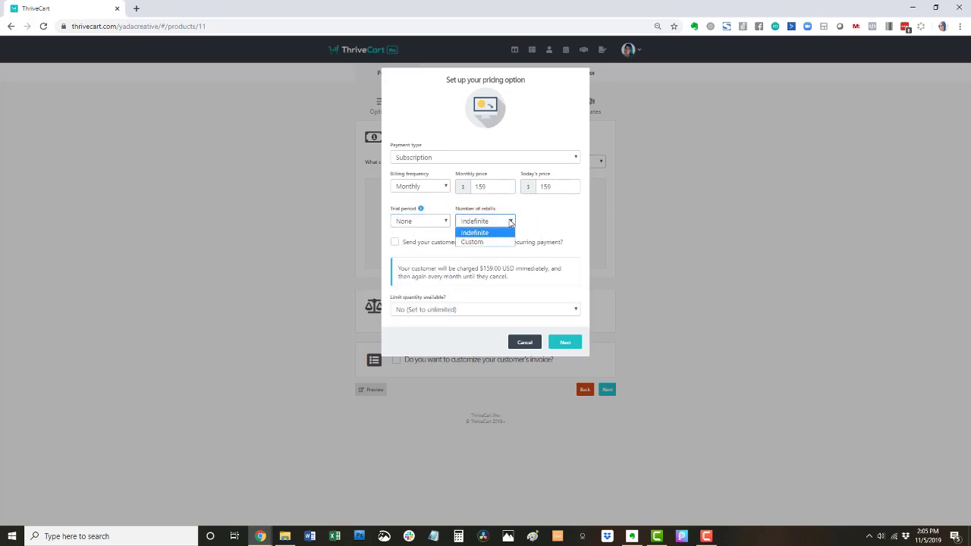
click(478, 243)
double_click(526, 222)
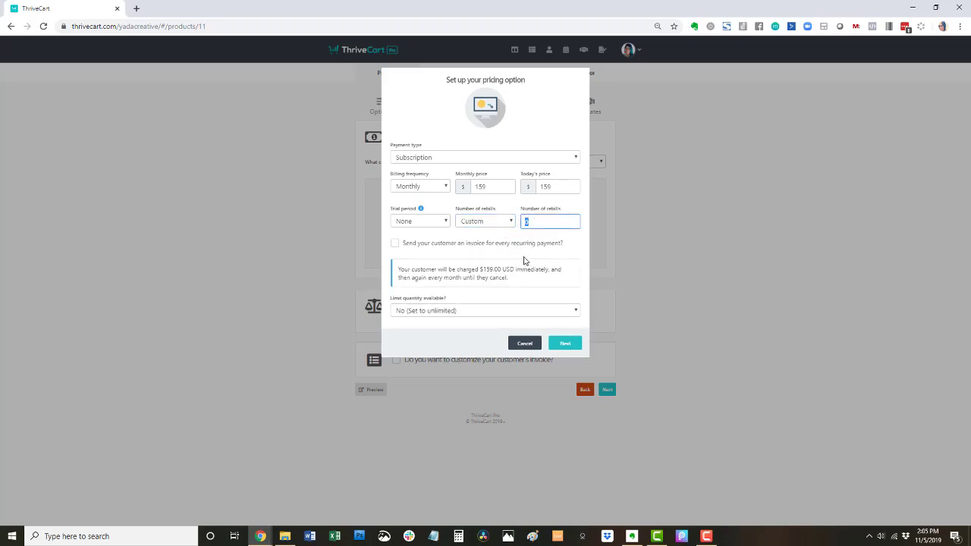
text(2)
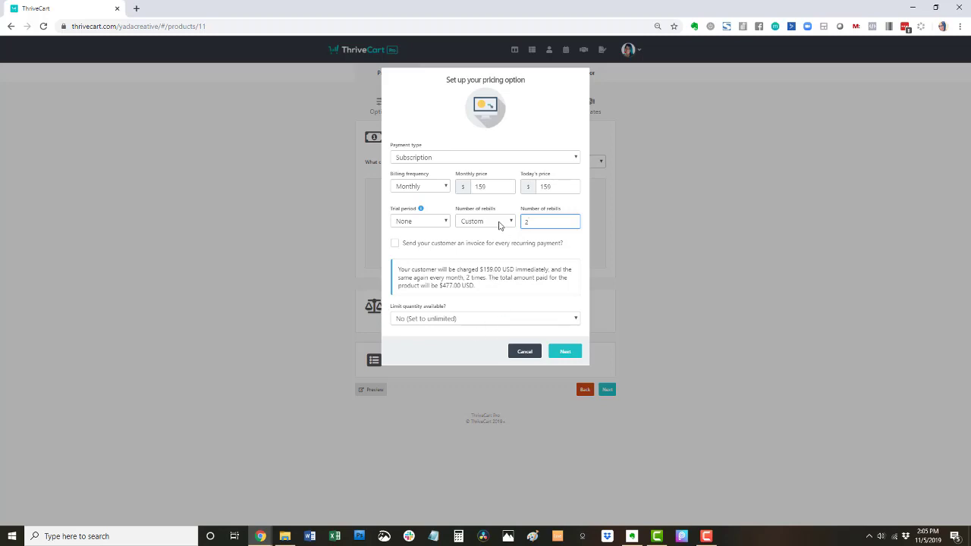
click(466, 317)
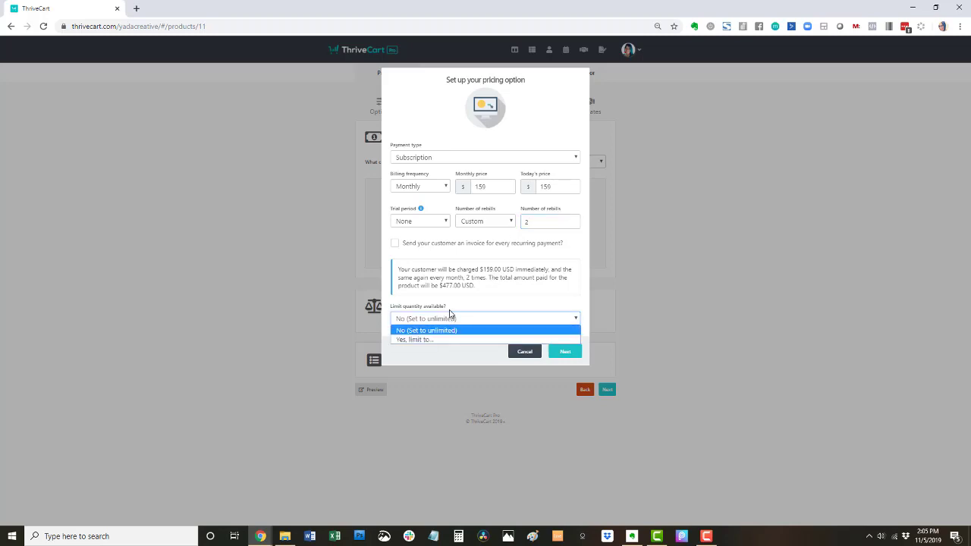
click(471, 278)
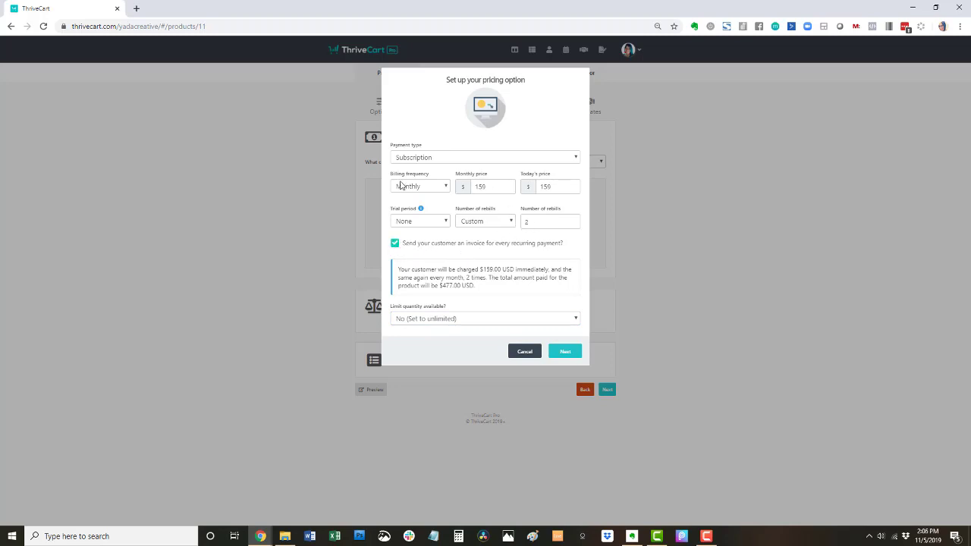
- Name the pricing option 'Subscription ($159.00/mo)' and save it
click(560, 353)
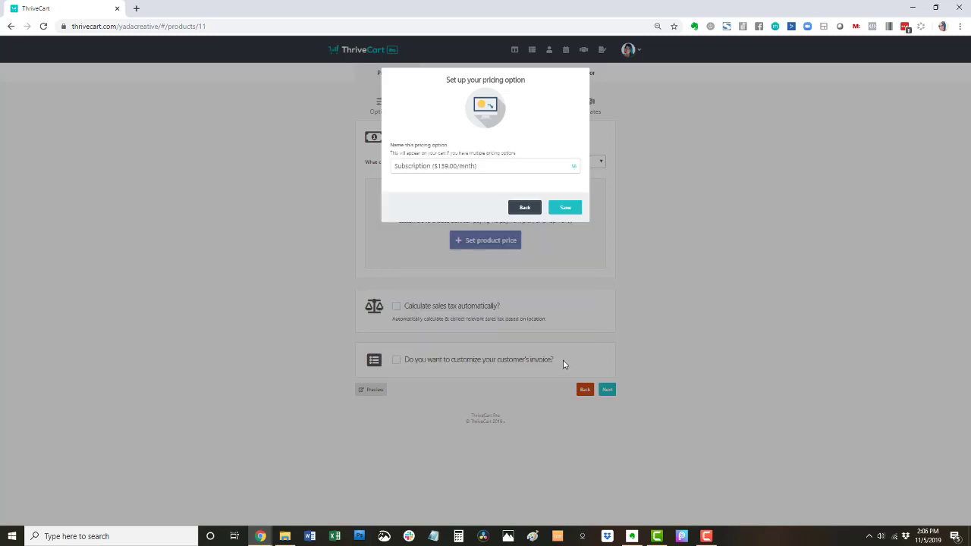
click(496, 165)
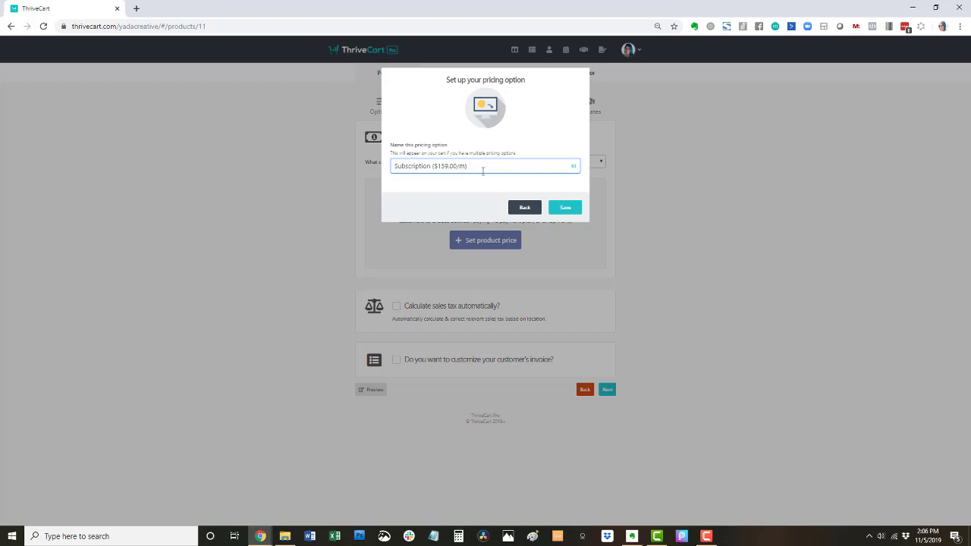
click(569, 208)
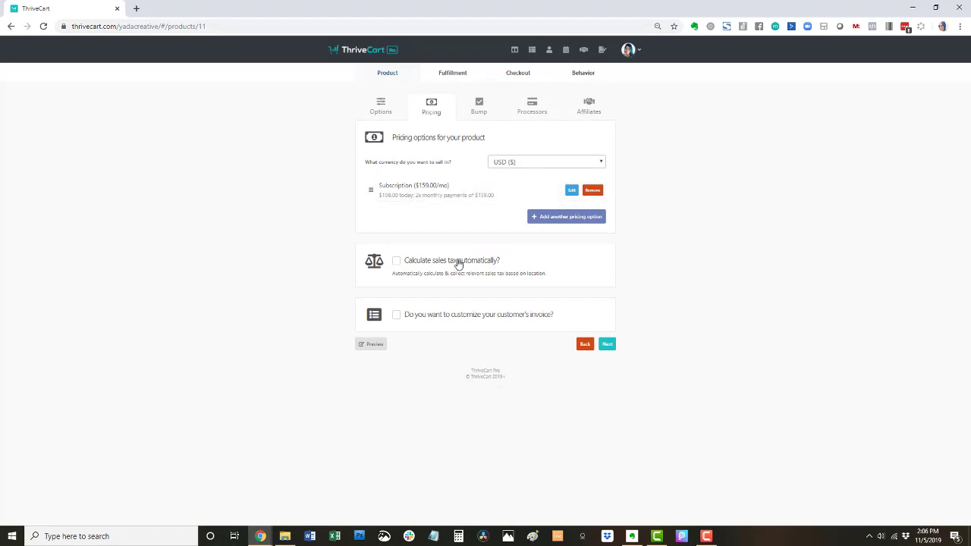
- Enable automatic sales tax with Clothing as the product category
click(396, 261)
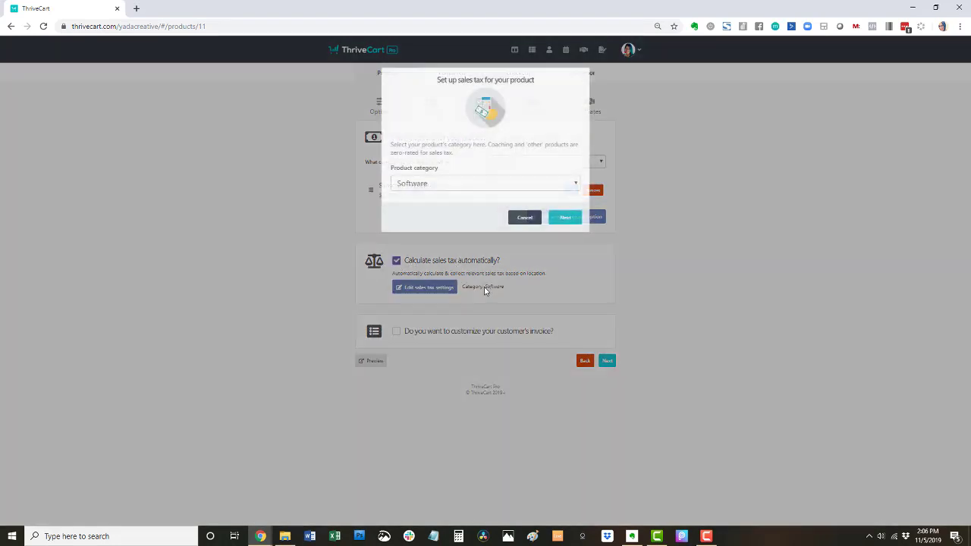
click(460, 183)
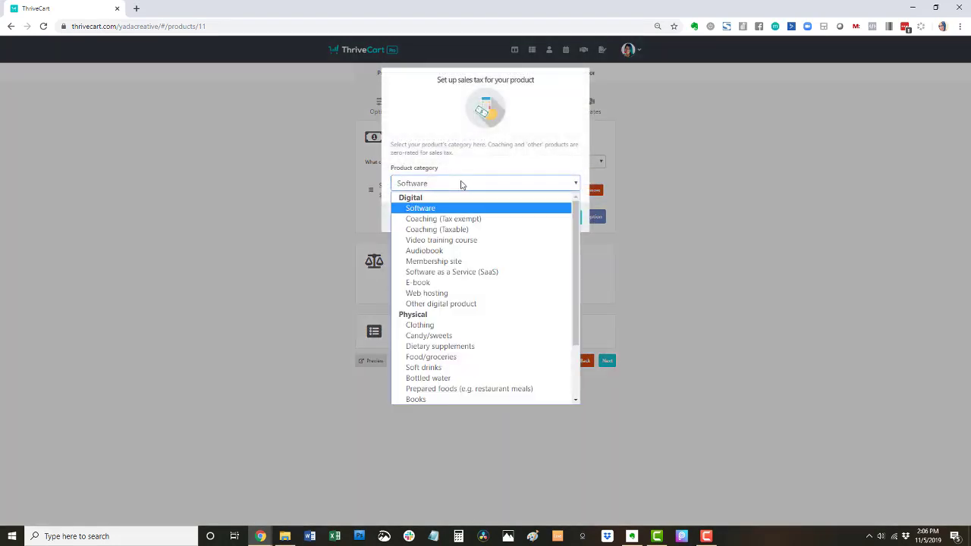
scroll(477, 249, down, 2)
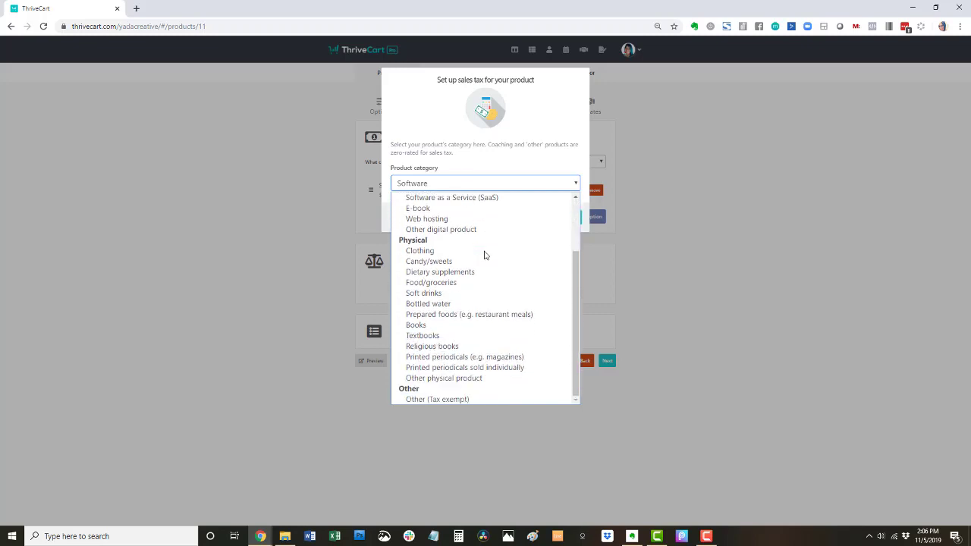
click(455, 254)
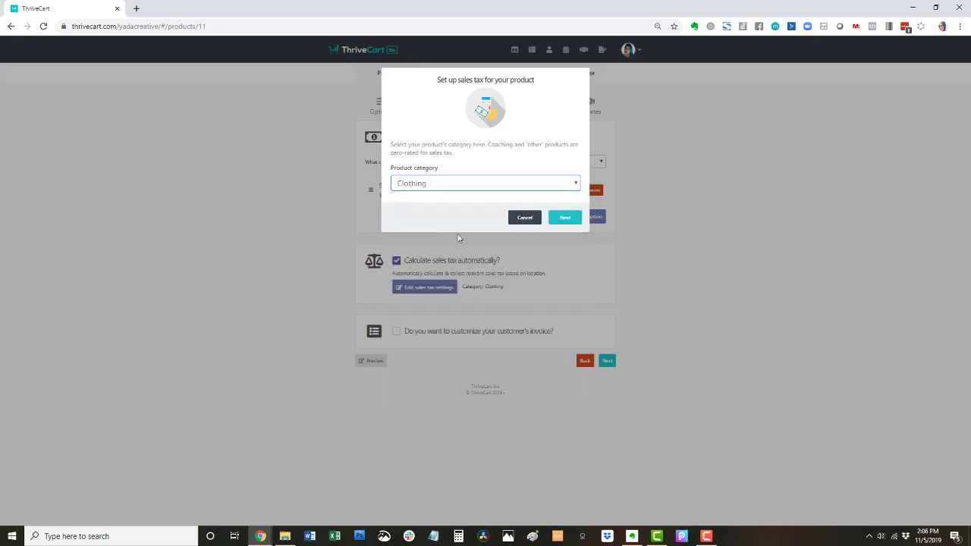
- Confirm the business address with the 94565 Pittsburg ZIP and save the tax settings
click(564, 222)
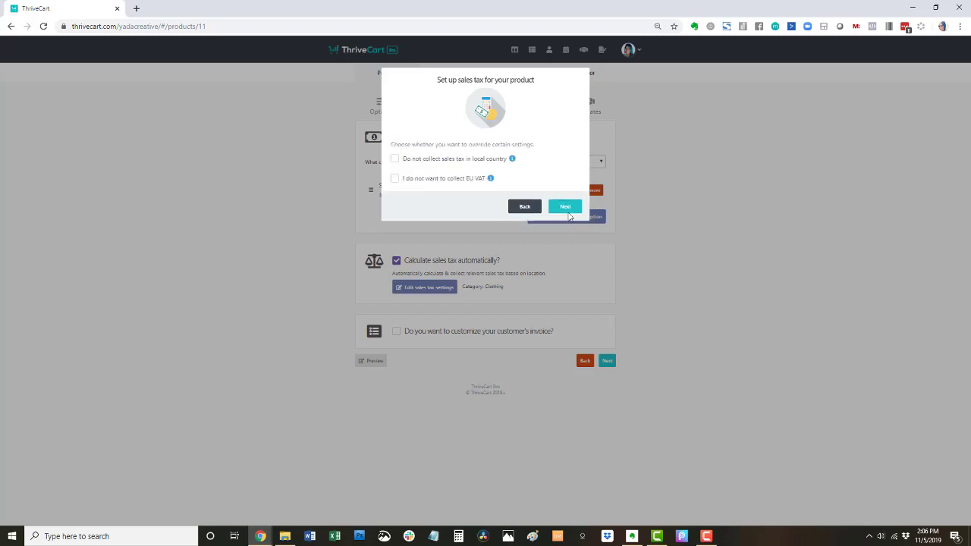
mouse_move(513, 159)
mouse_move(490, 180)
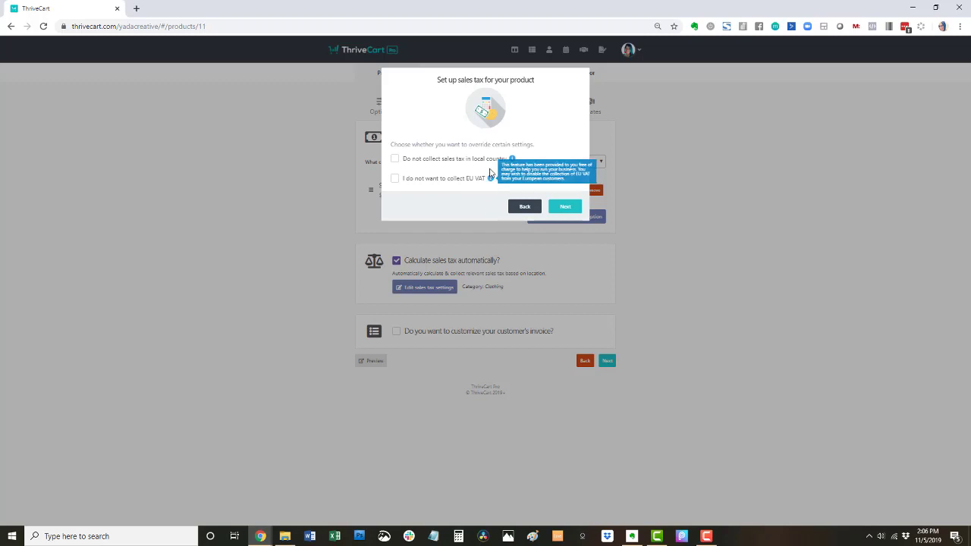
click(565, 207)
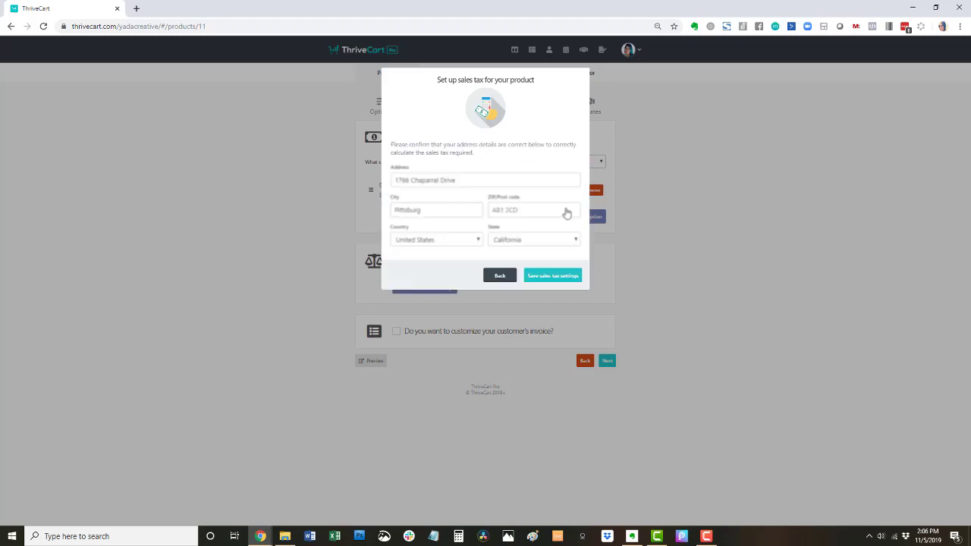
click(531, 211)
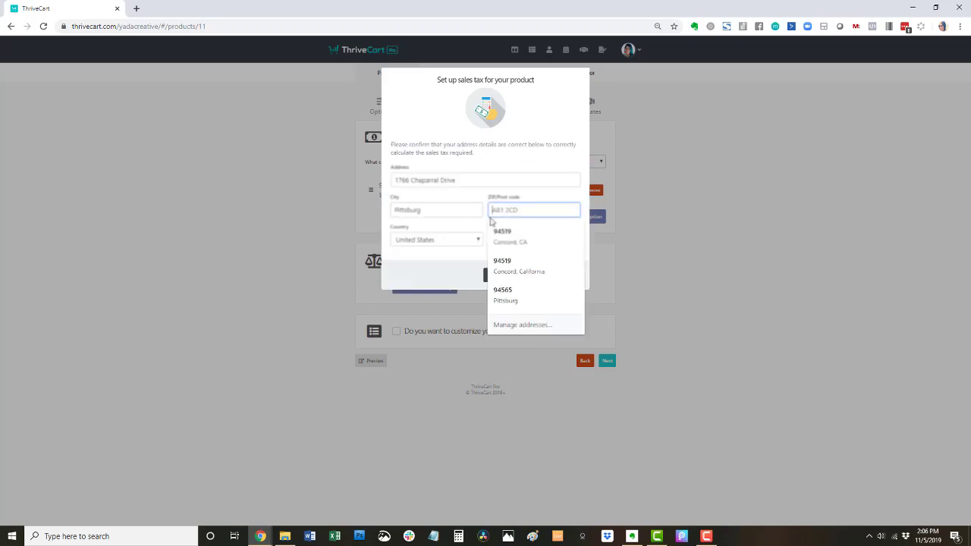
click(513, 292)
click(503, 275)
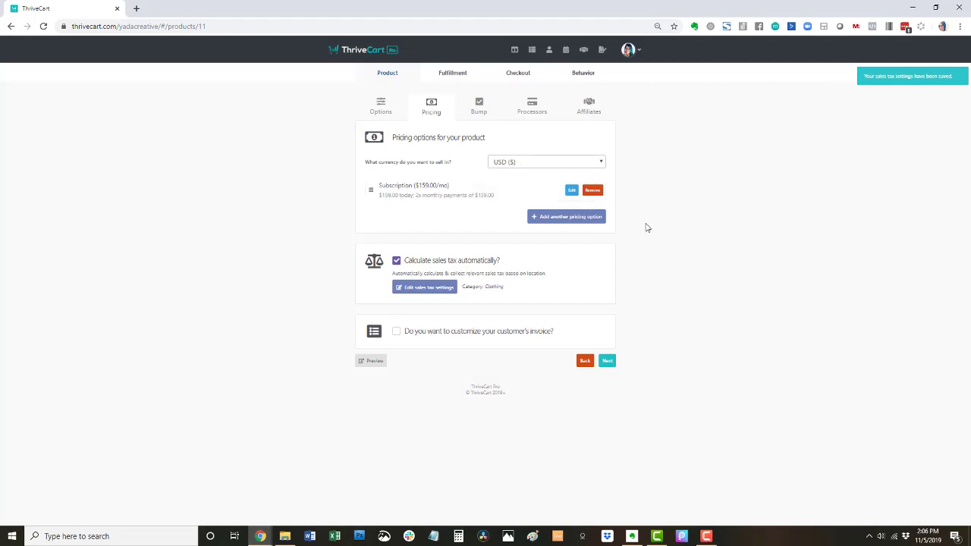
- Enable invoice customization set to a Basic payment notification and save it
click(396, 332)
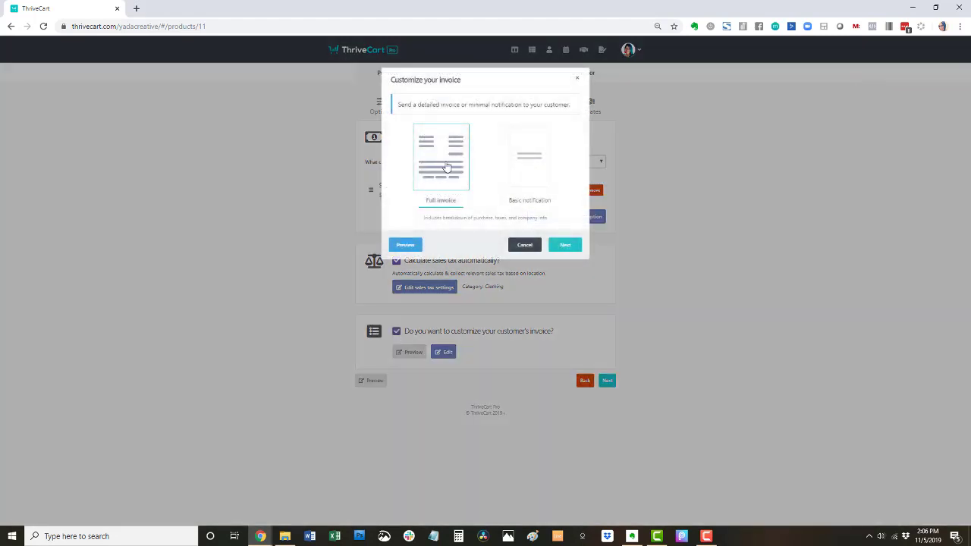
click(402, 245)
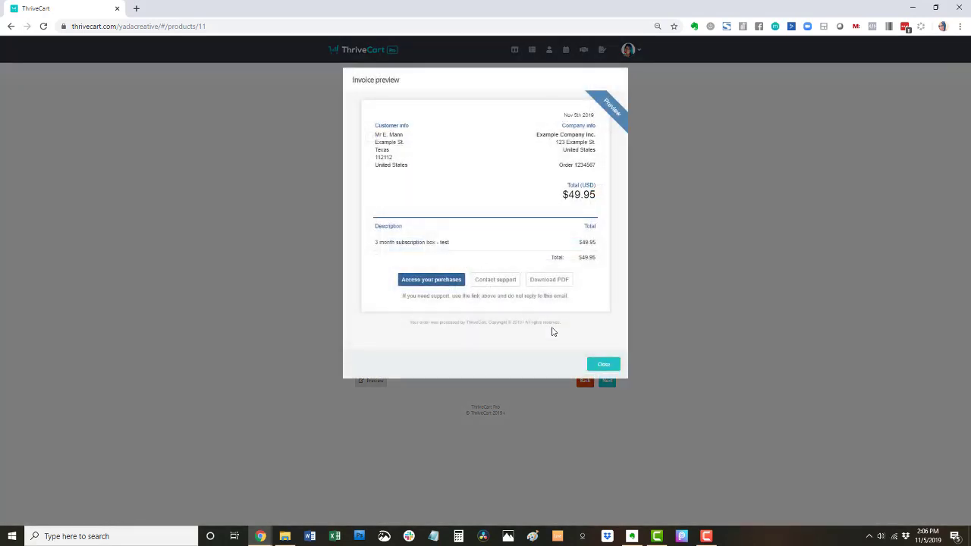
click(597, 364)
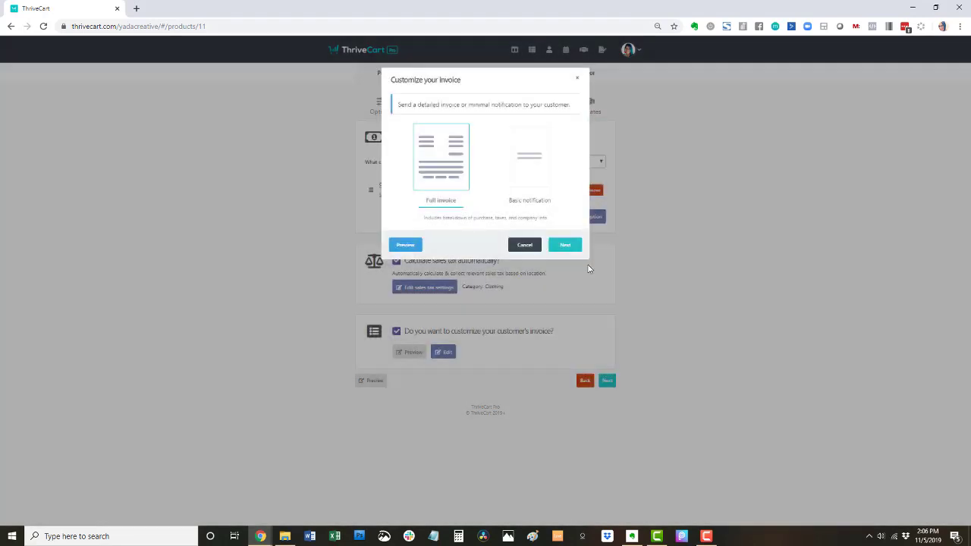
click(537, 157)
click(405, 245)
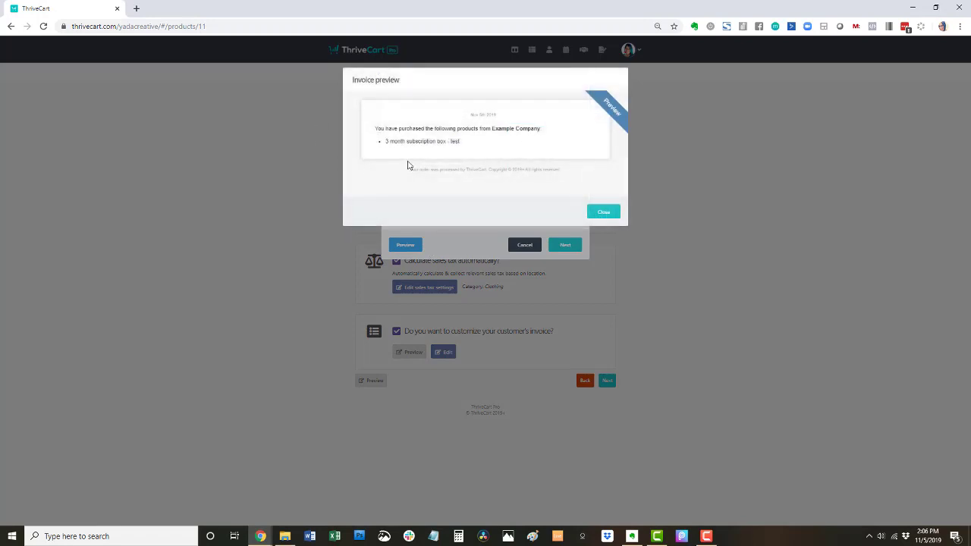
click(605, 215)
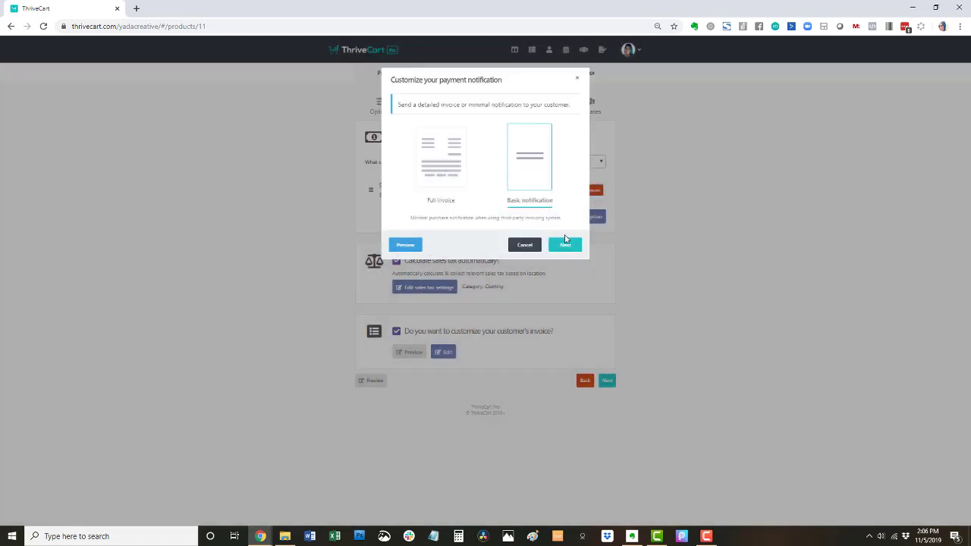
click(565, 243)
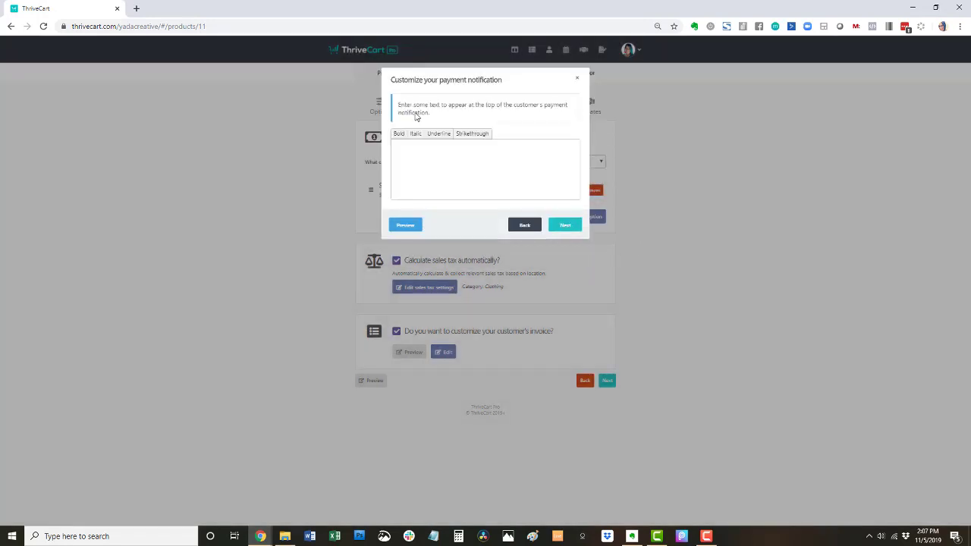
click(563, 226)
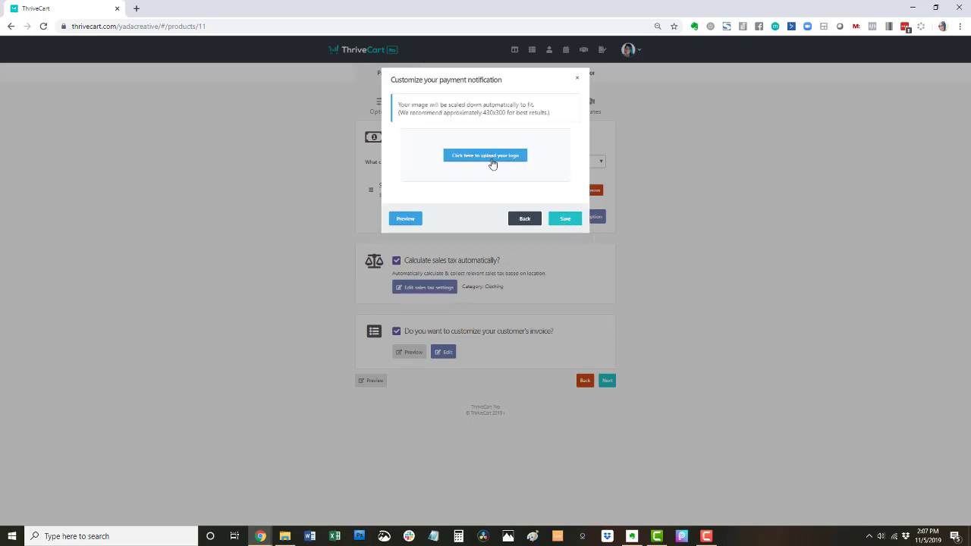
click(570, 222)
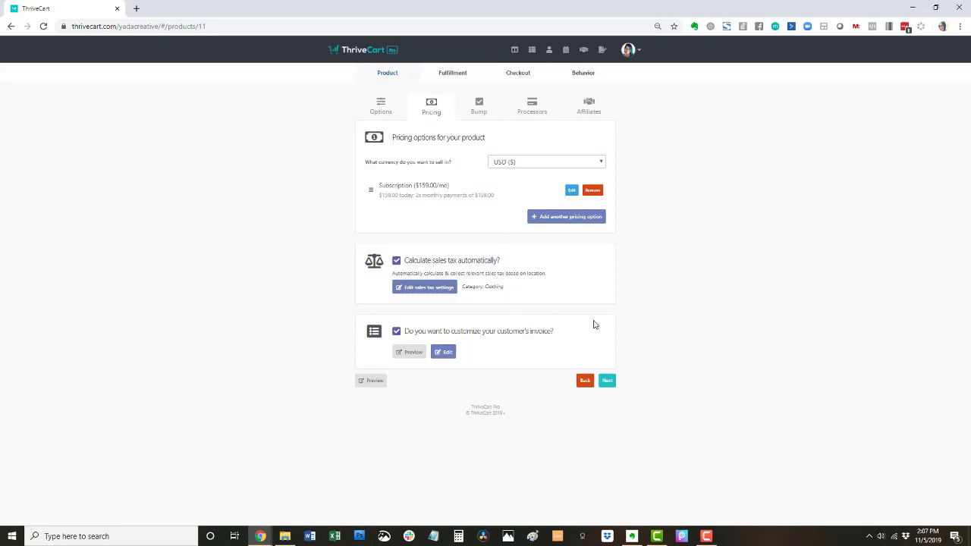
- Enable Stripe and PayPal as the product's payment processors and save them
click(607, 380)
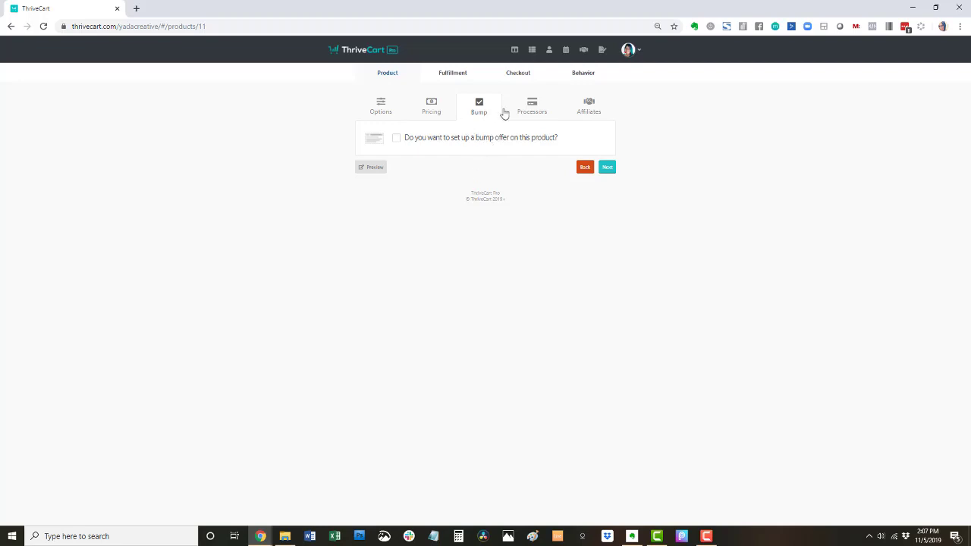
click(534, 112)
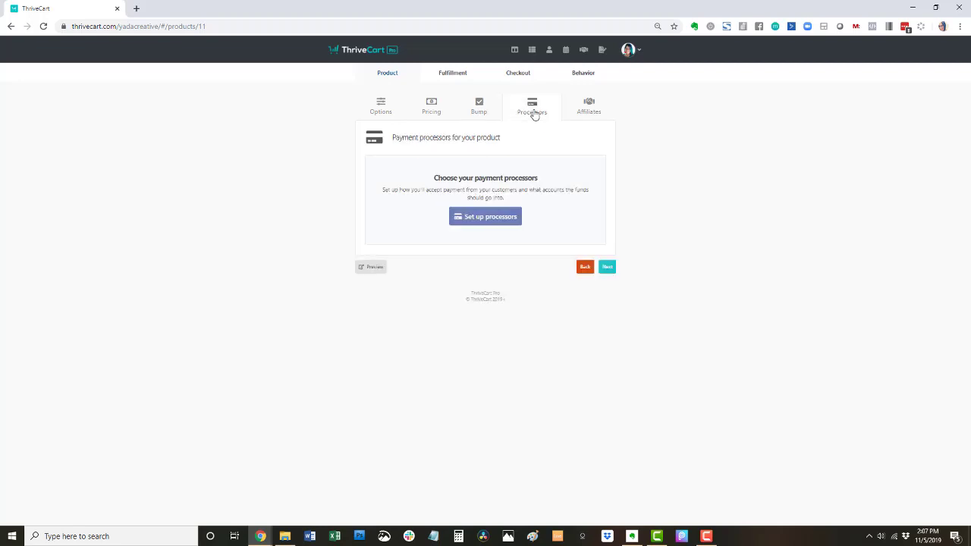
click(490, 220)
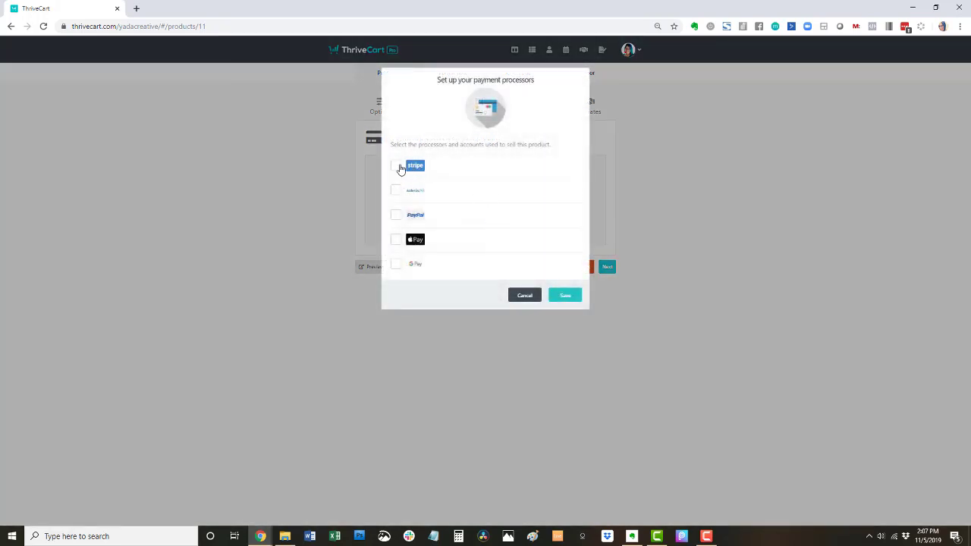
click(396, 167)
click(396, 216)
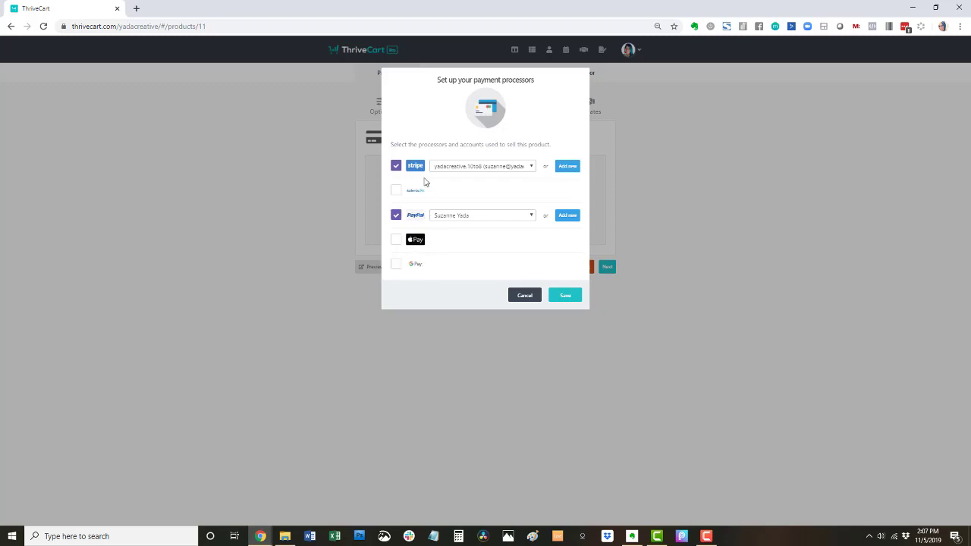
click(565, 296)
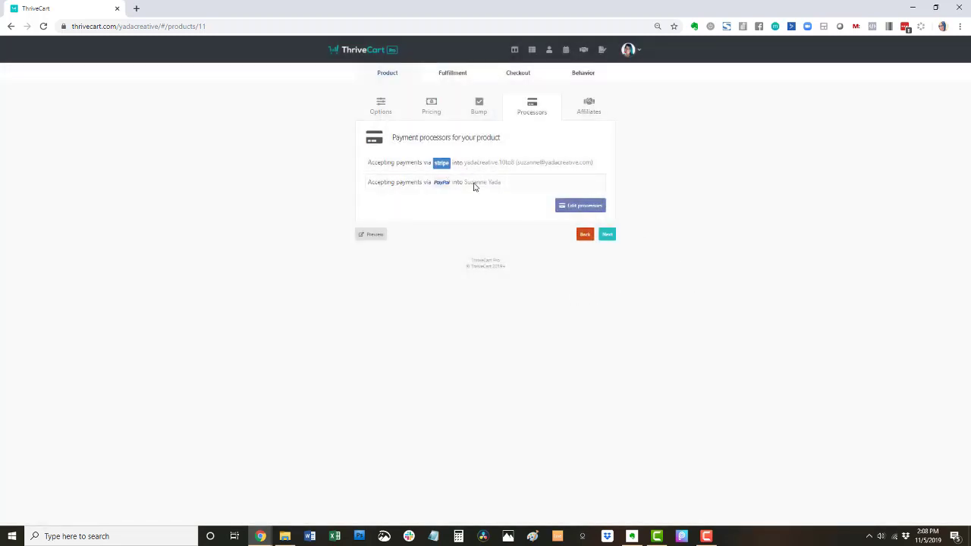
click(607, 235)
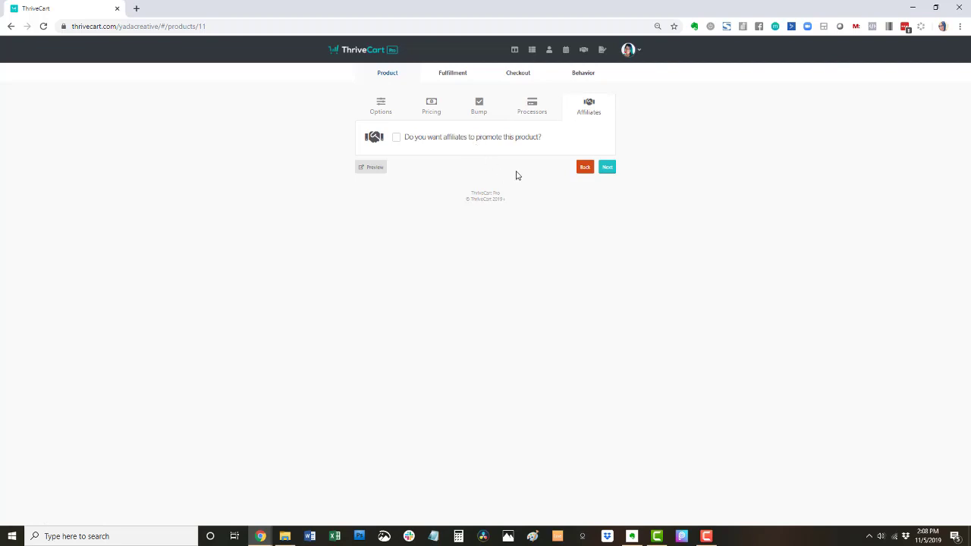
- Add a shipping rate named 'US only' with Manual shipping as fulfillment provider
click(609, 171)
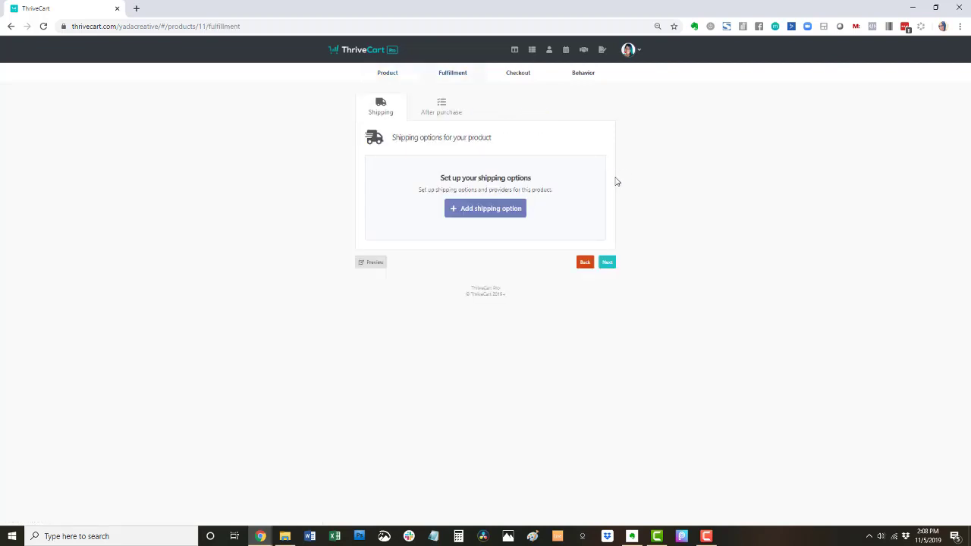
click(497, 211)
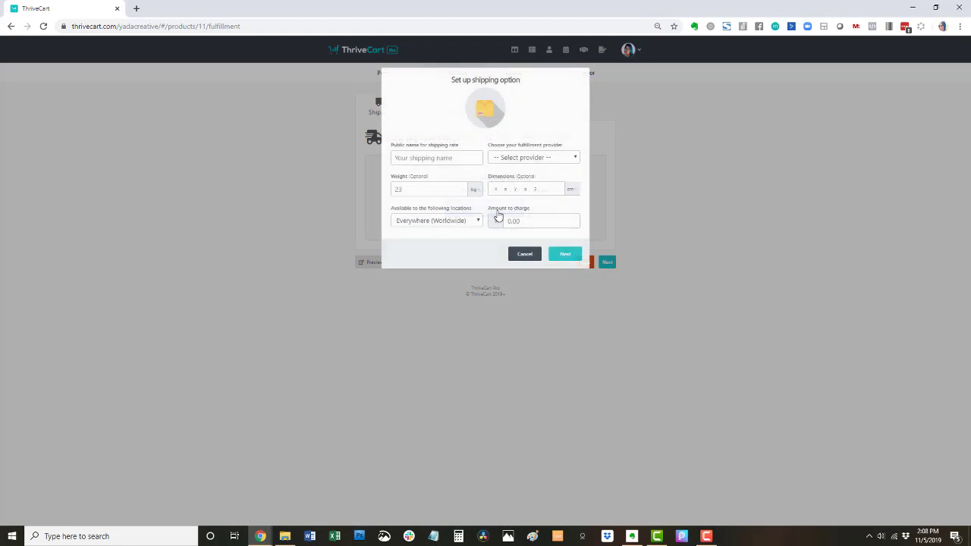
click(452, 157)
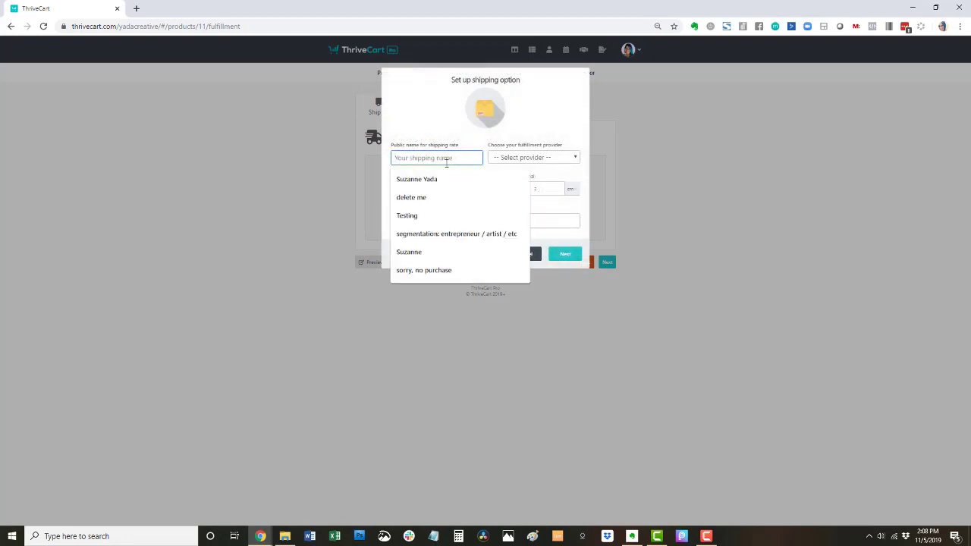
click(434, 157)
click(433, 154)
text(US only)
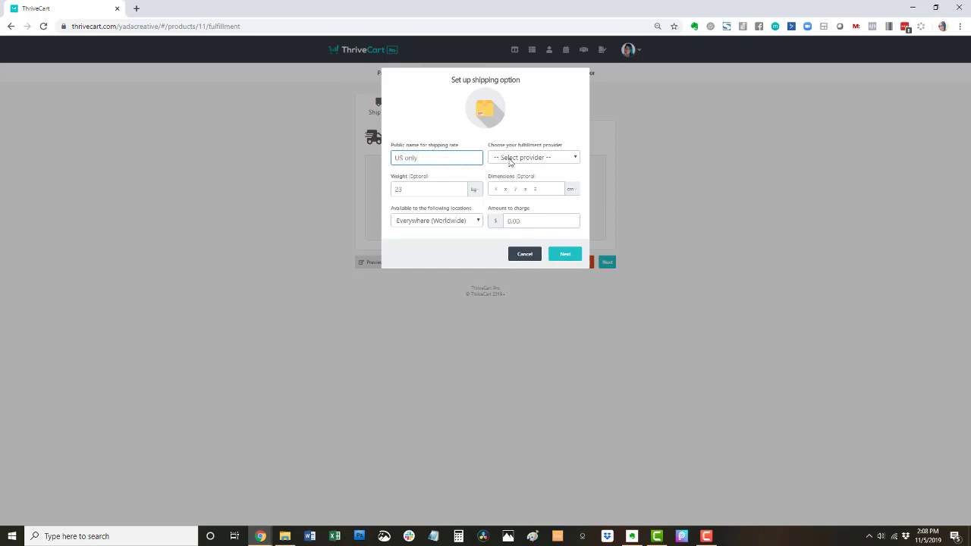
click(511, 158)
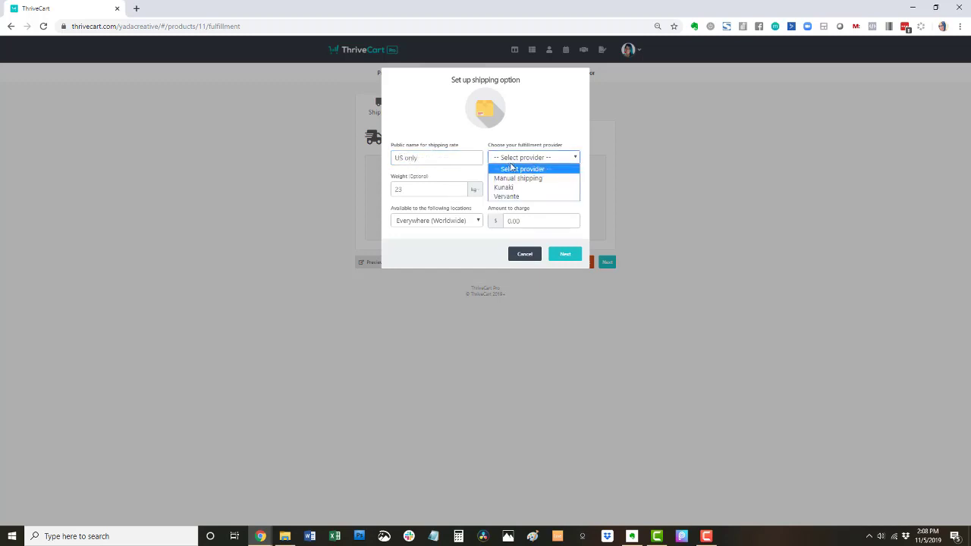
click(517, 179)
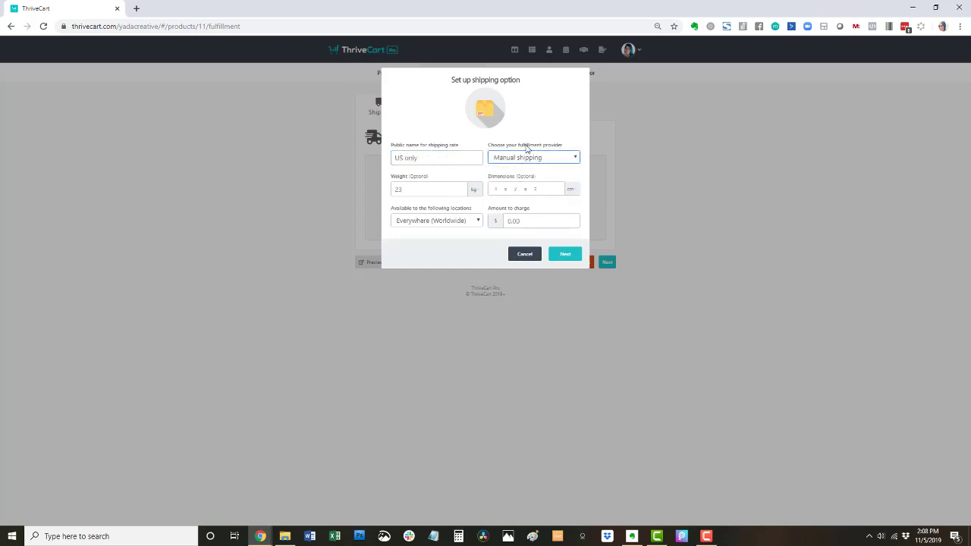
click(529, 161)
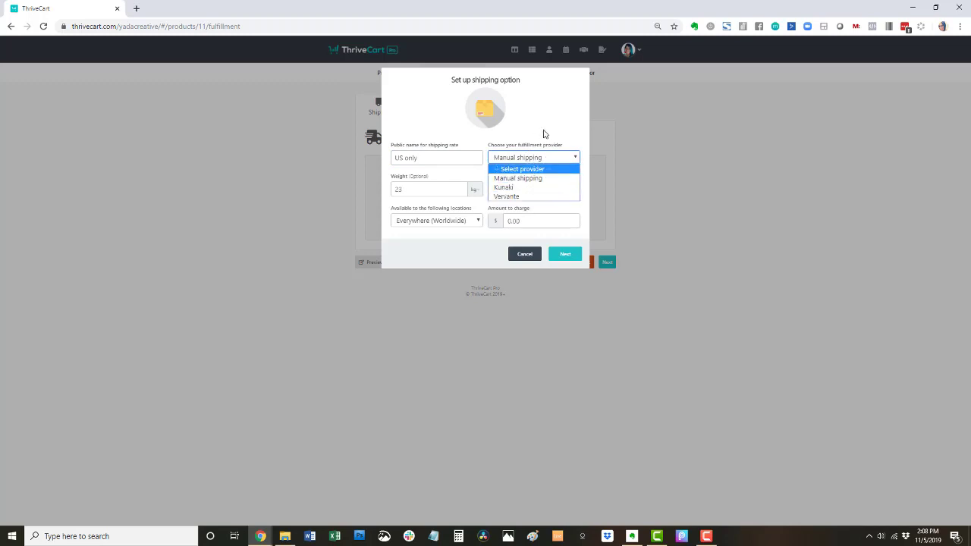
click(552, 142)
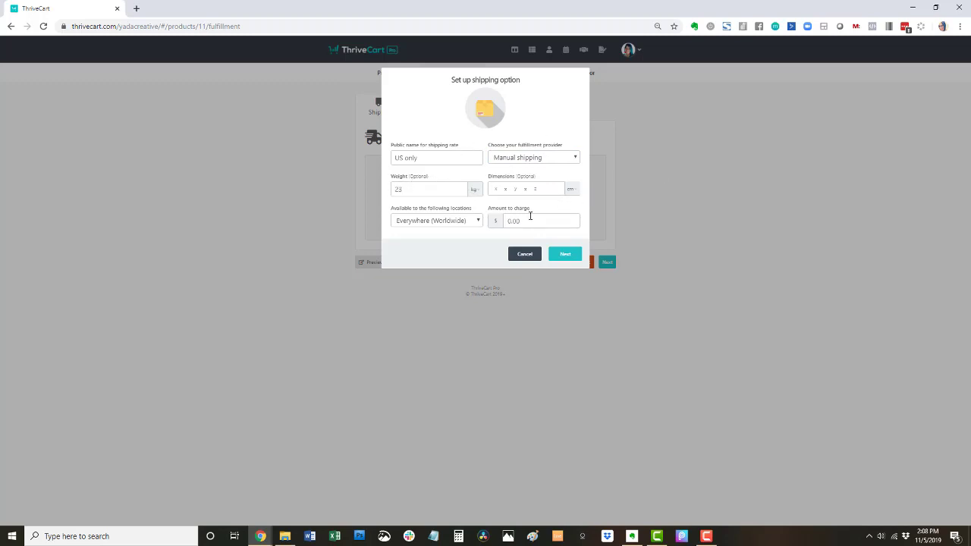
- Limit the rate to National (US) locations and charge $8
click(455, 220)
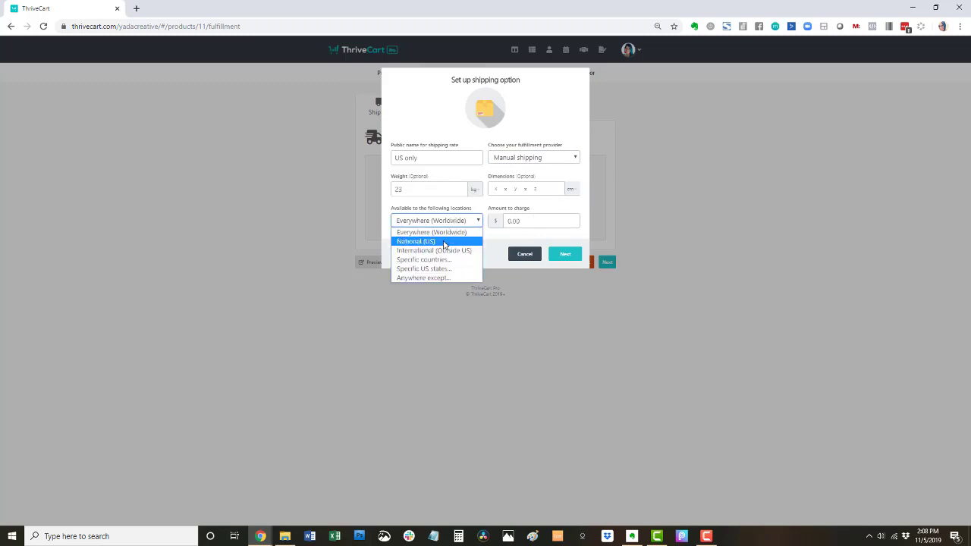
click(444, 243)
click(508, 221)
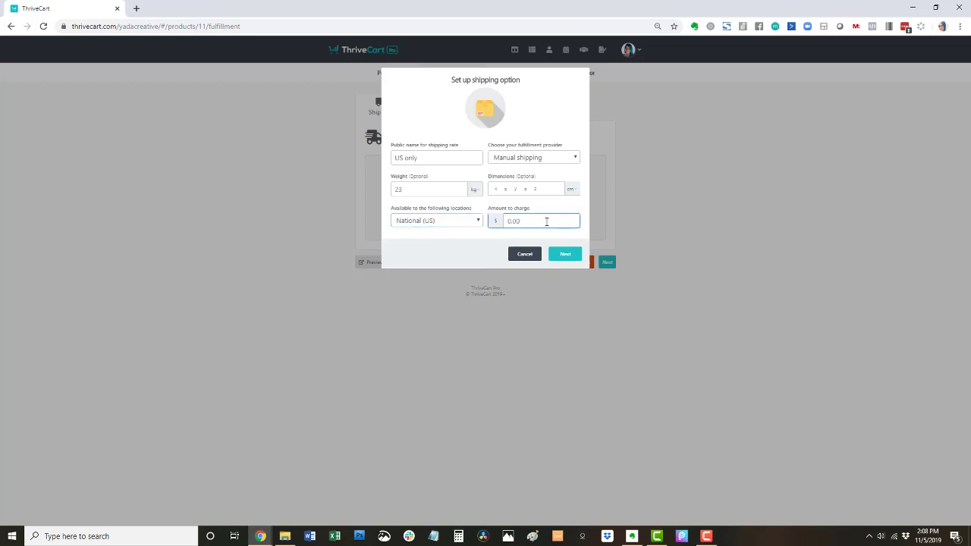
text(8)
click(565, 255)
click(491, 158)
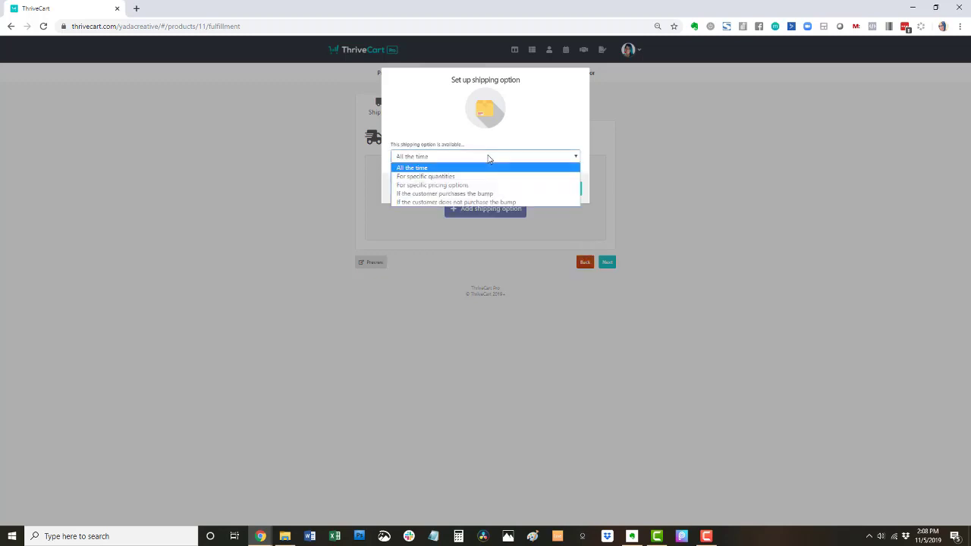
- Keep the rate available all the time and charge shipping on every rebill
click(464, 140)
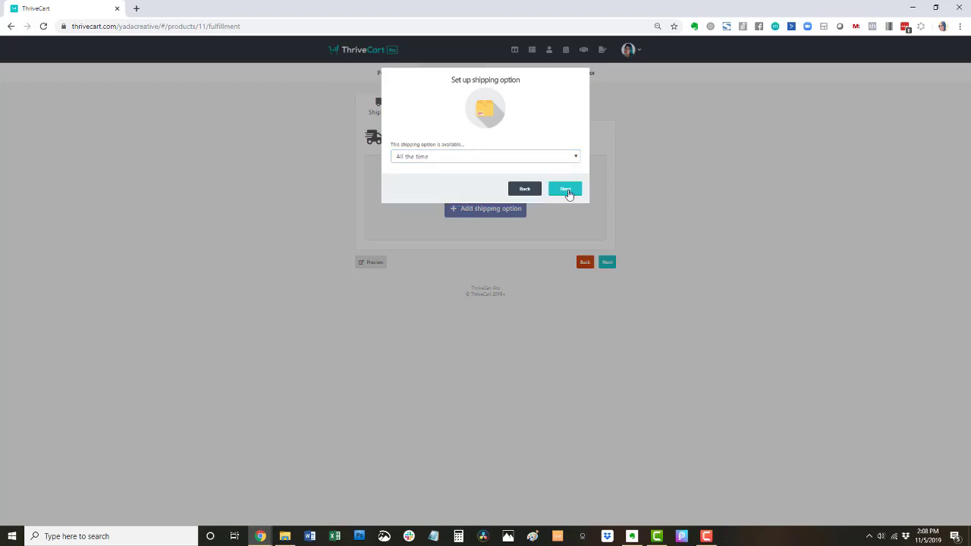
click(565, 189)
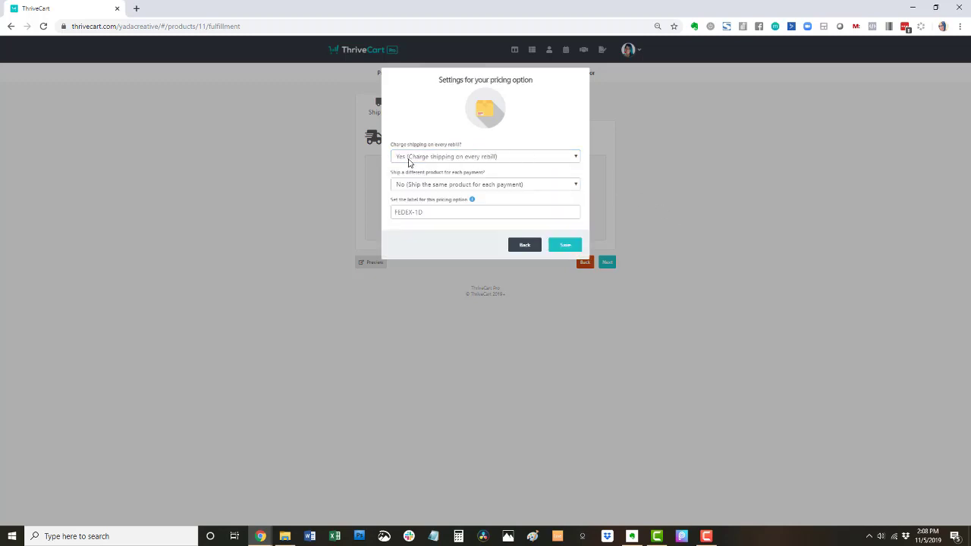
click(430, 158)
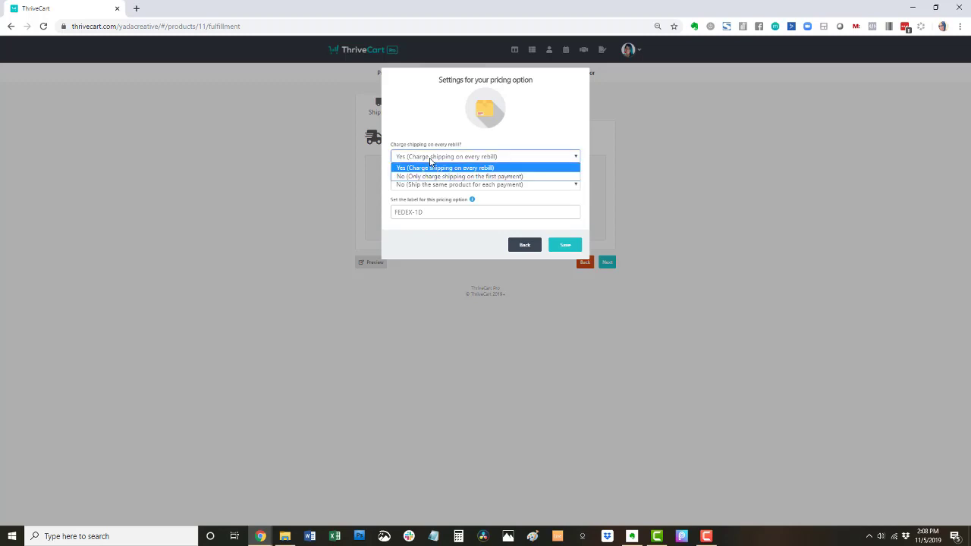
click(444, 145)
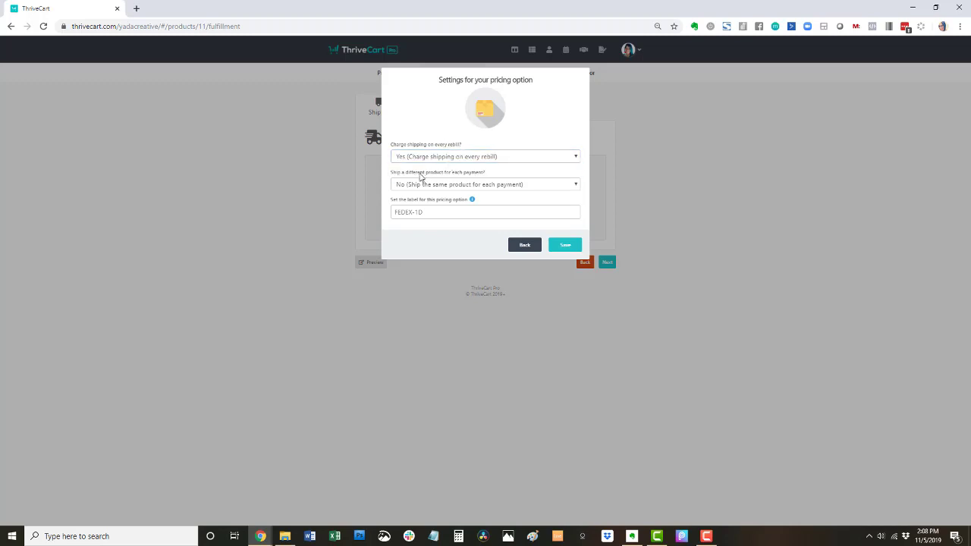
click(468, 188)
click(503, 184)
click(504, 184)
click(502, 204)
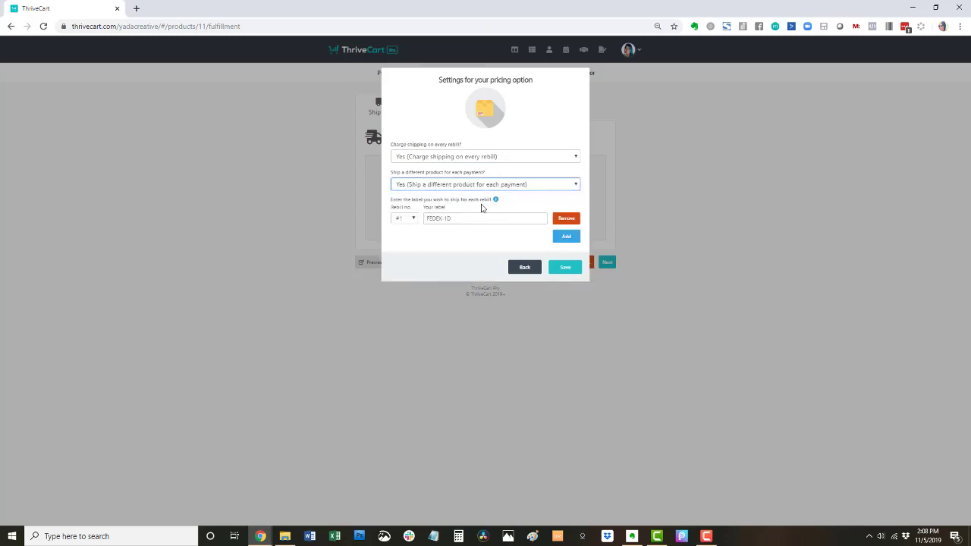
- Set the rate to ship the same product on every payment, not a different one
click(410, 223)
click(410, 229)
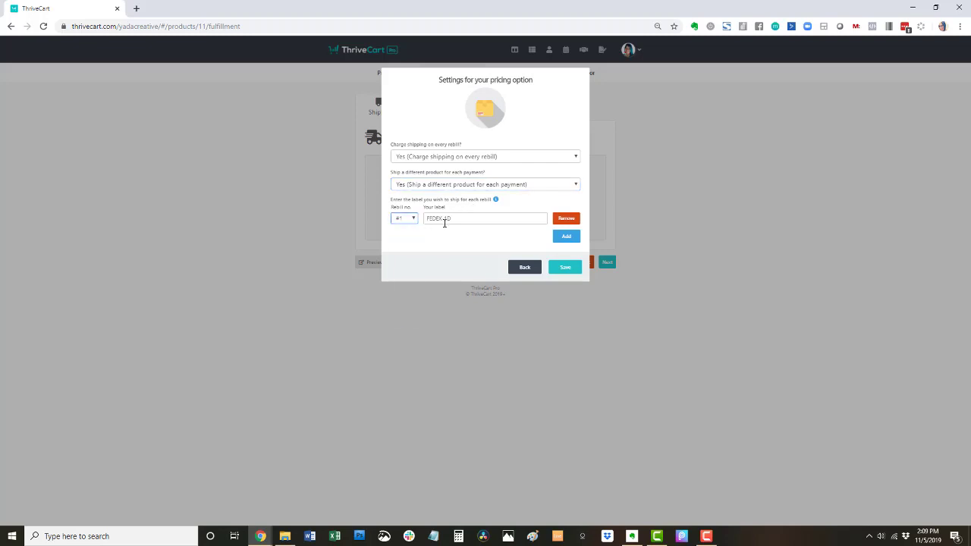
click(466, 219)
click(405, 219)
click(403, 229)
click(457, 218)
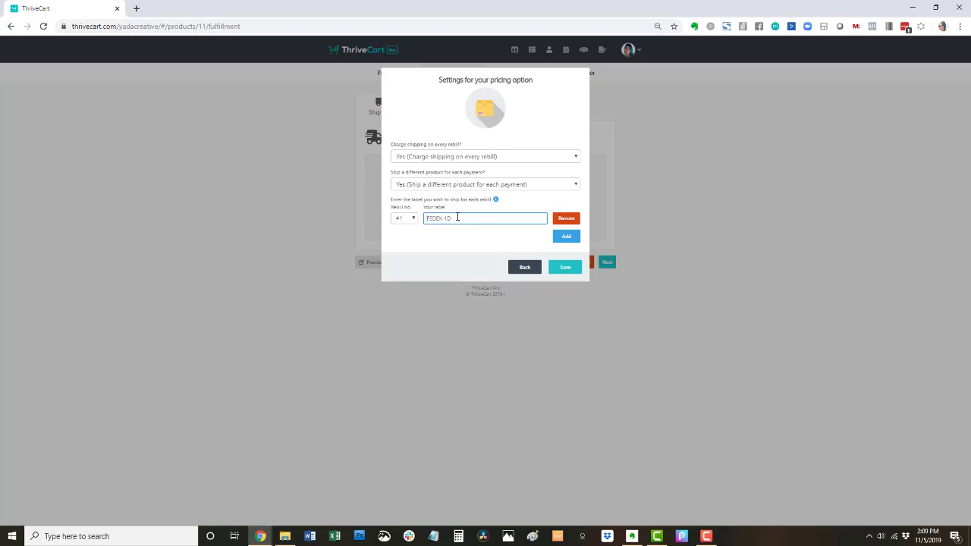
mouse_move(497, 200)
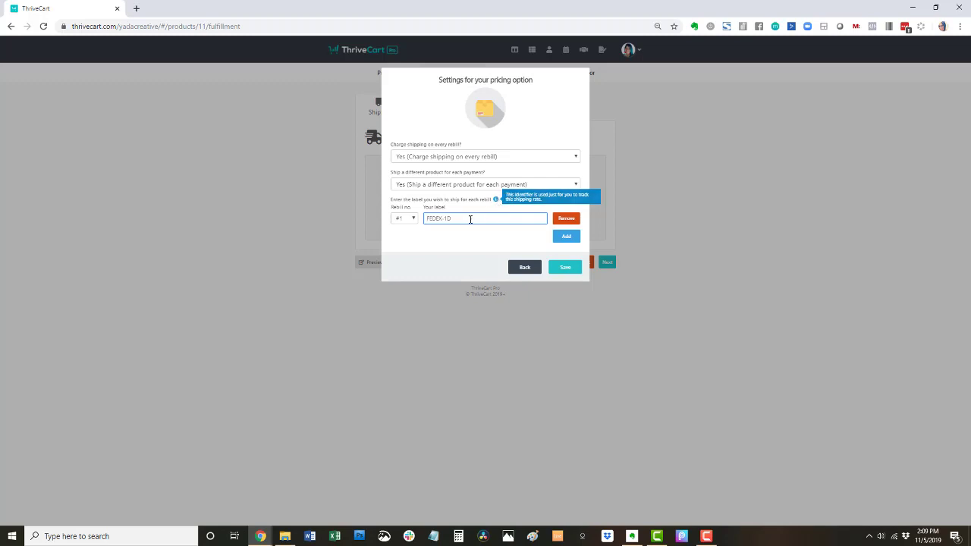
click(472, 191)
click(473, 196)
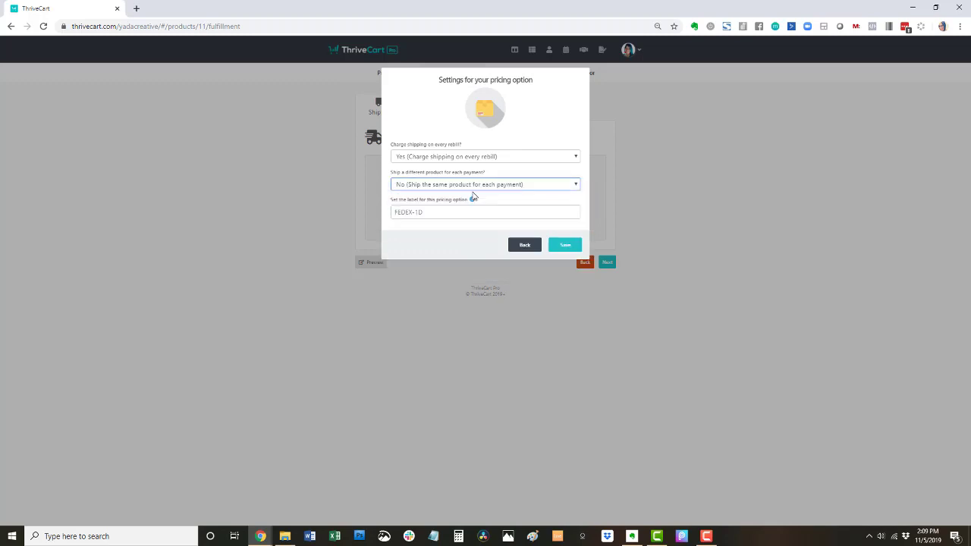
- Label the rate 'USPS flat shipping' and save it
click(445, 216)
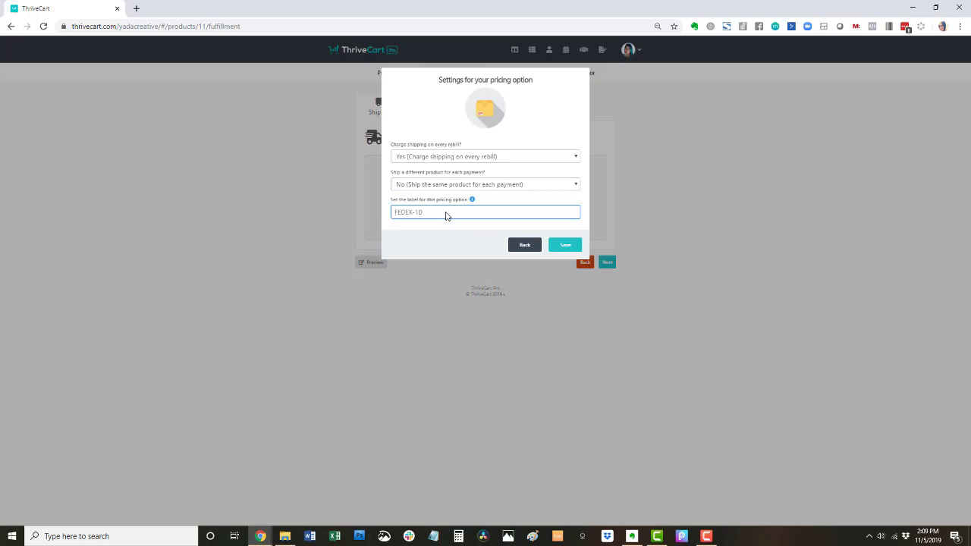
text(USPS flat shipping)
mouse_move(471, 201)
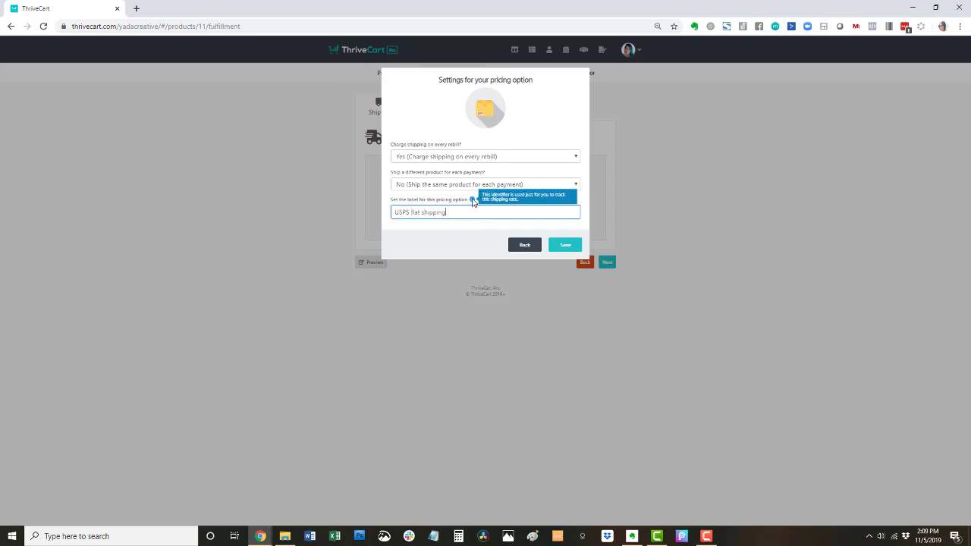
click(560, 247)
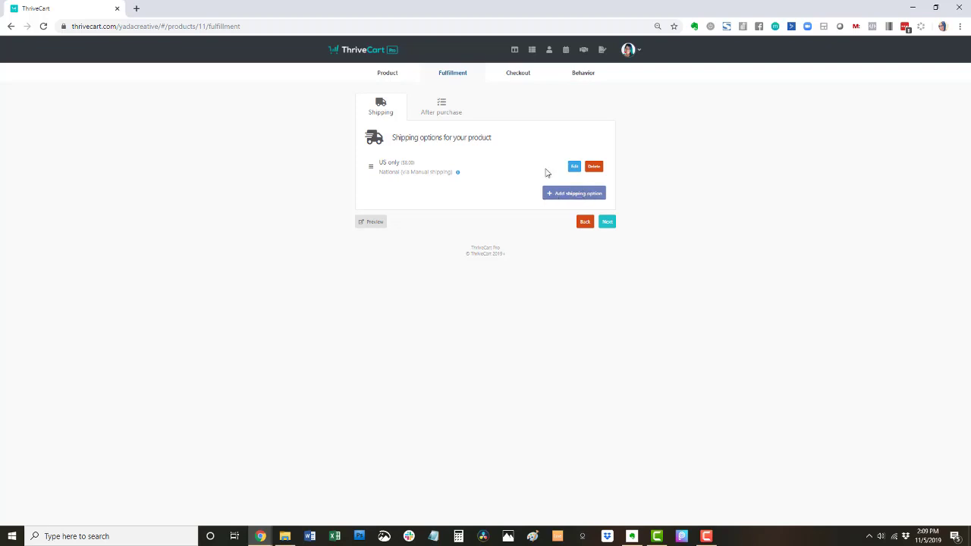
- Enter the buyer support e-mail address in the After purchase settings
click(438, 111)
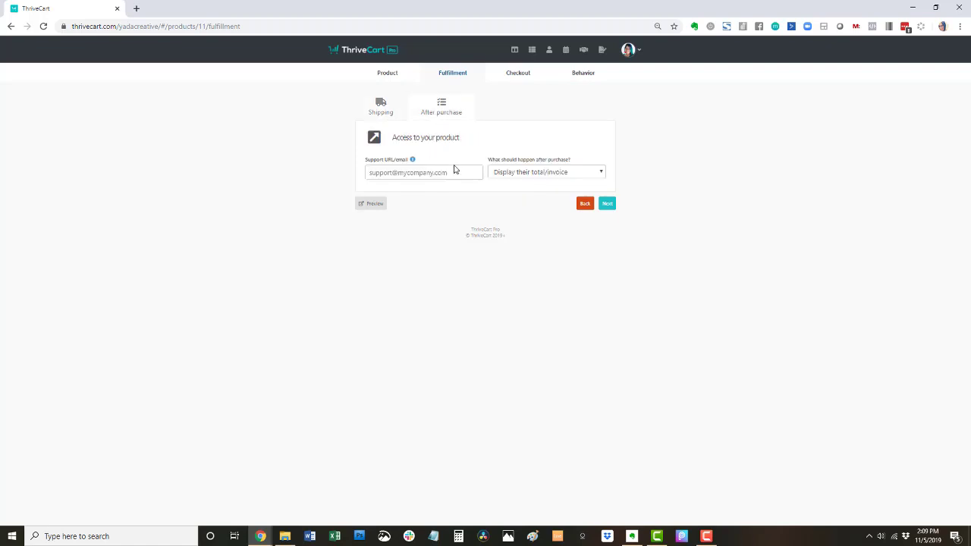
click(404, 173)
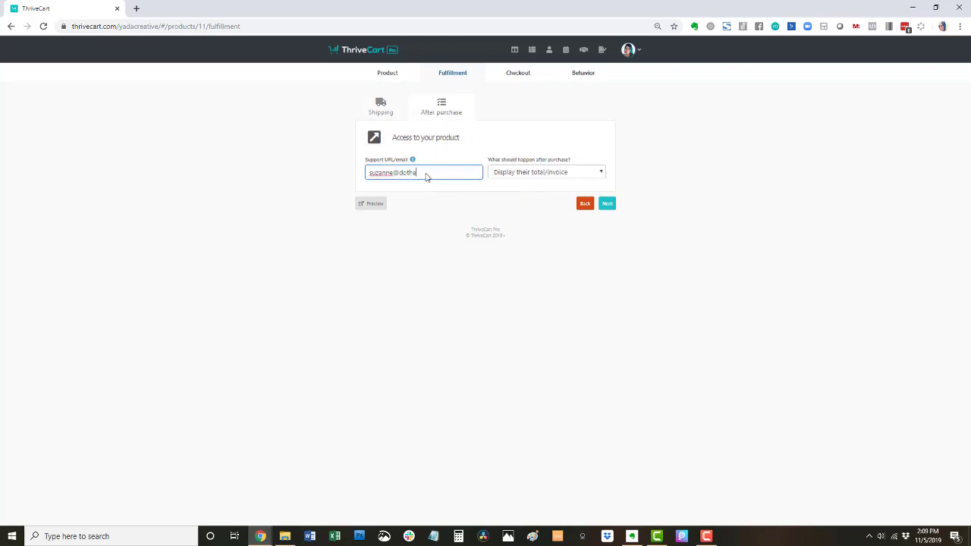
- Keep 'Display their total/invoice' as the after-purchase action
click(513, 174)
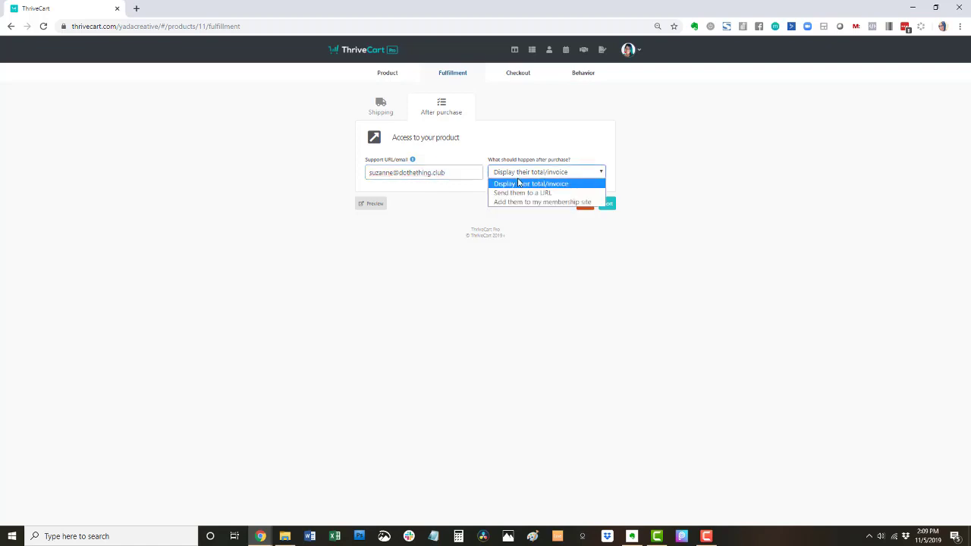
click(521, 185)
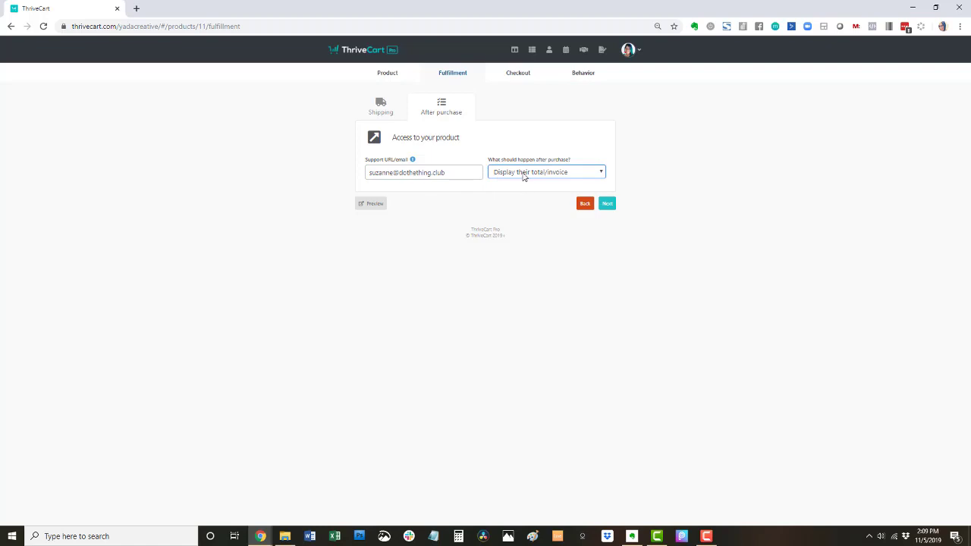
click(522, 179)
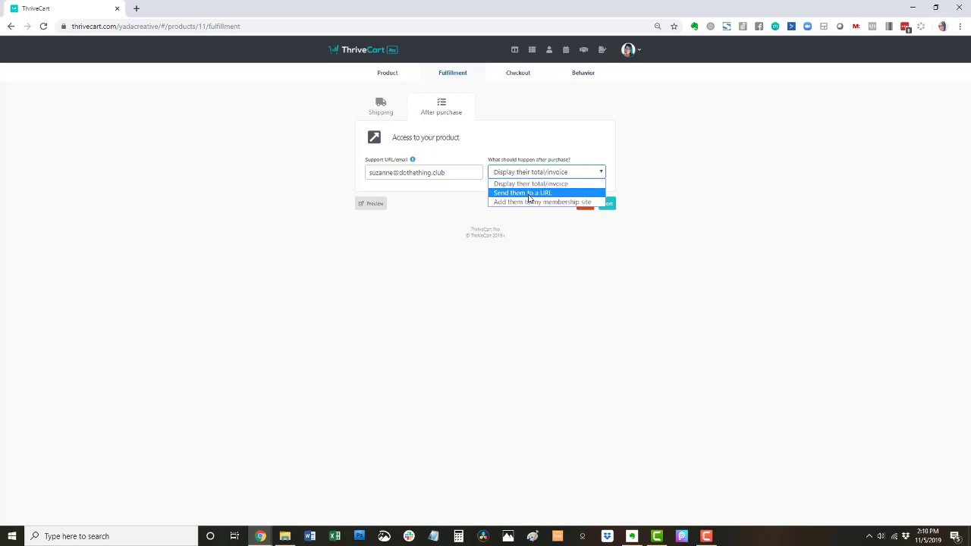
click(633, 154)
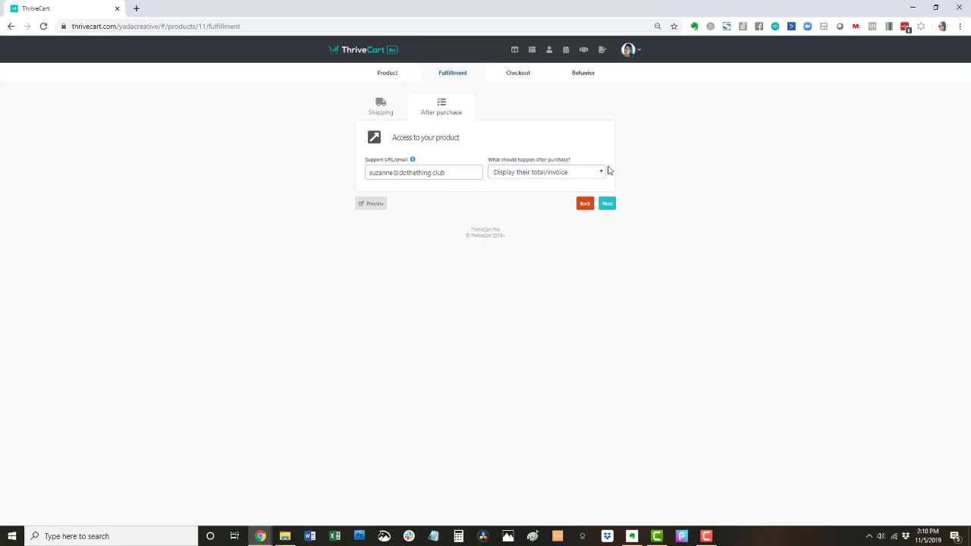
click(587, 173)
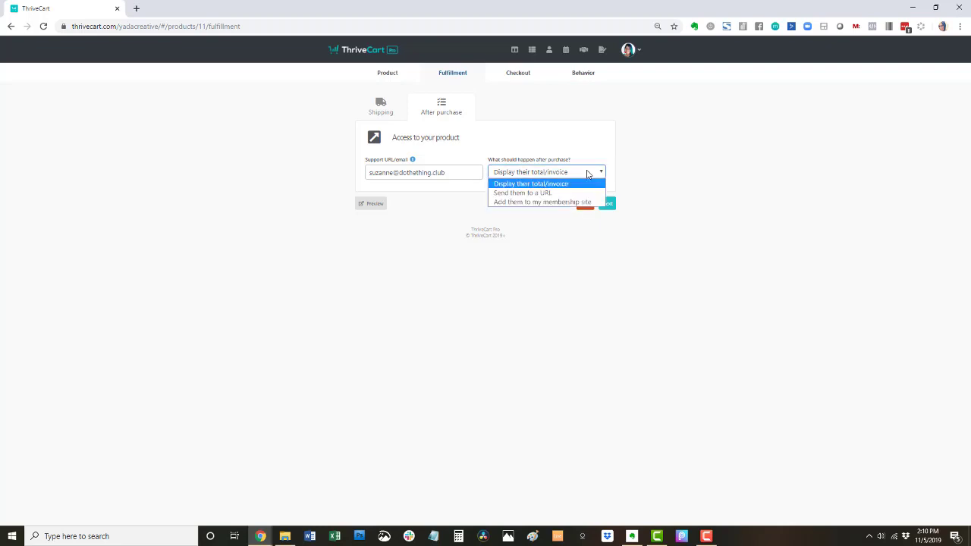
click(618, 153)
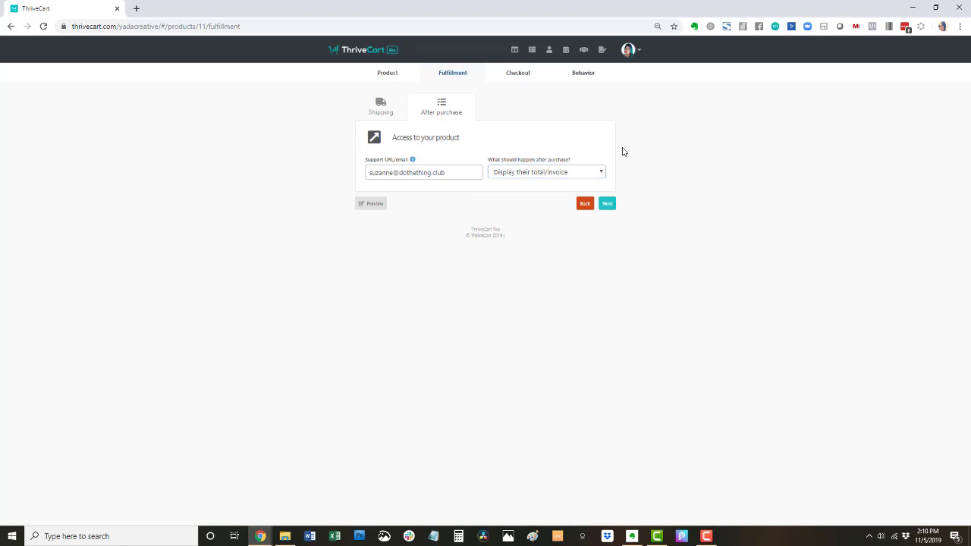
click(595, 172)
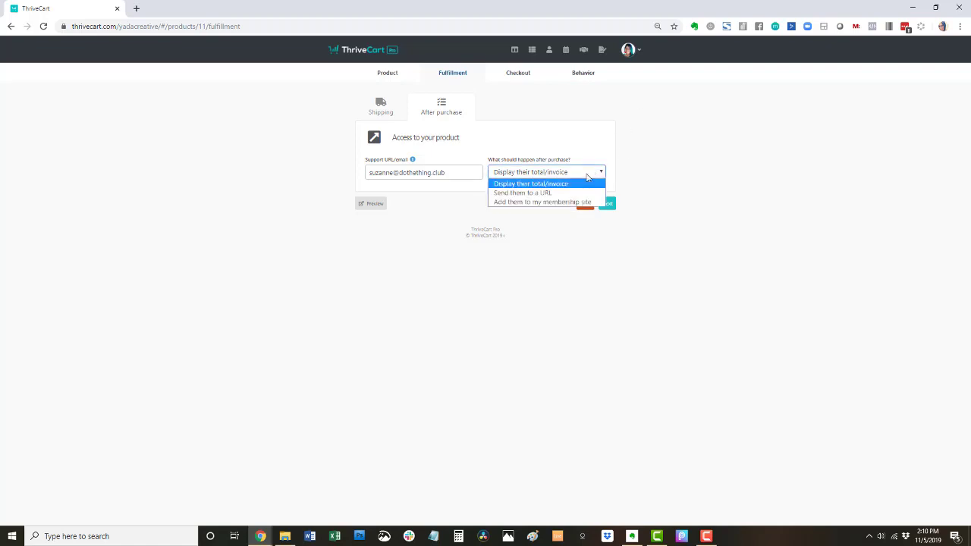
click(551, 187)
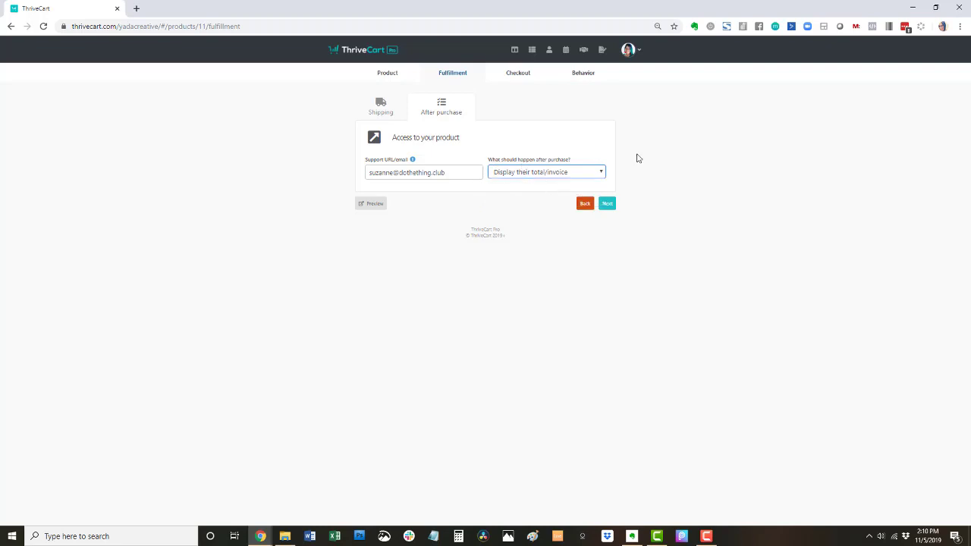
- Try the Embeddable and Popup checkout templates, then settle back on Tall one-step checkout
click(607, 204)
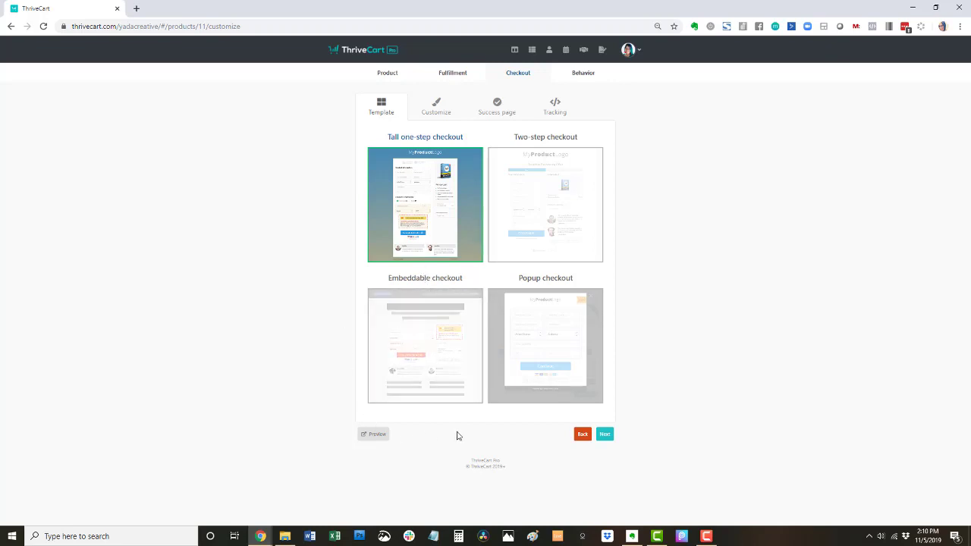
click(427, 331)
click(569, 331)
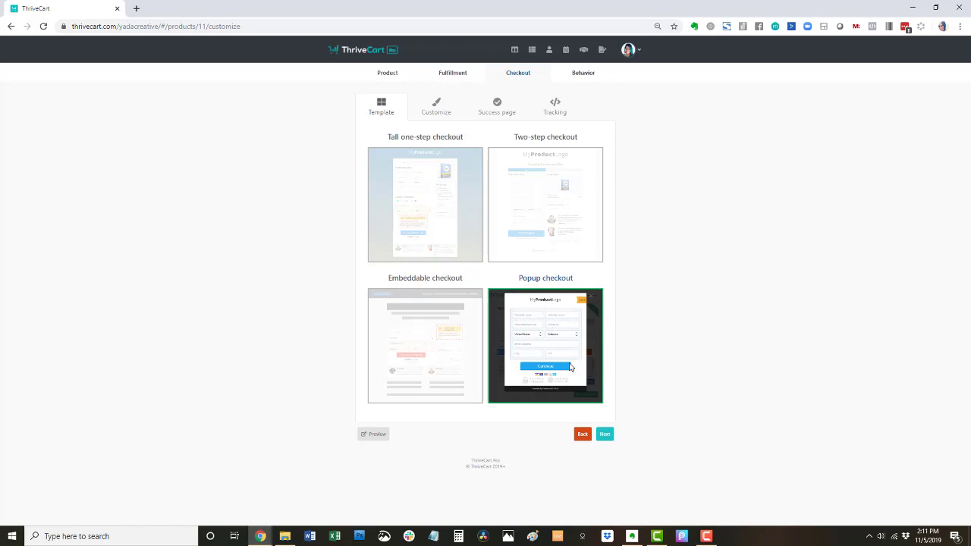
click(457, 212)
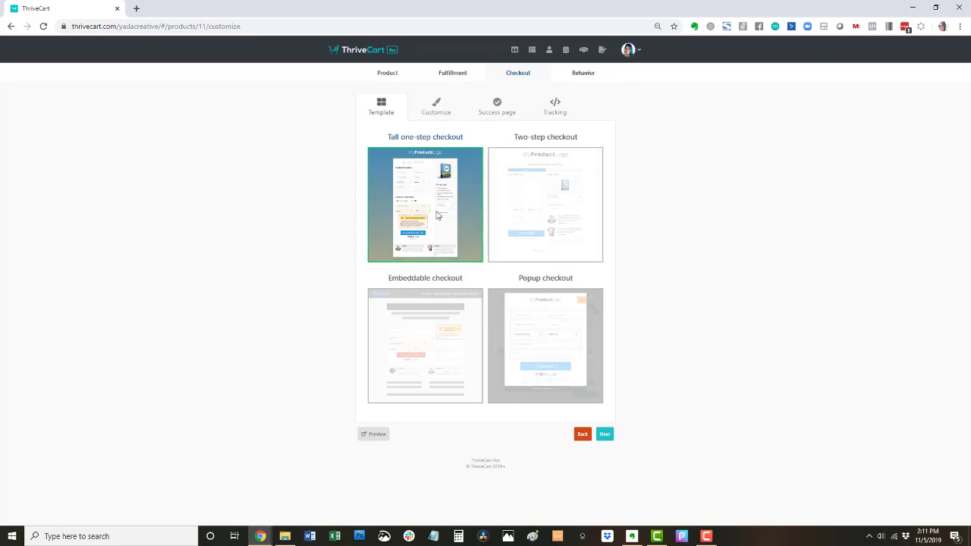
click(434, 112)
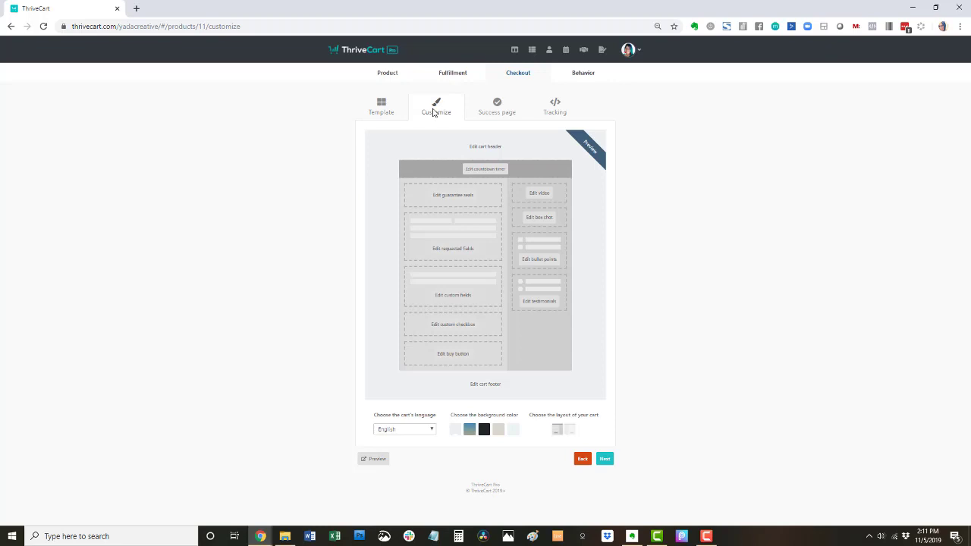
click(485, 170)
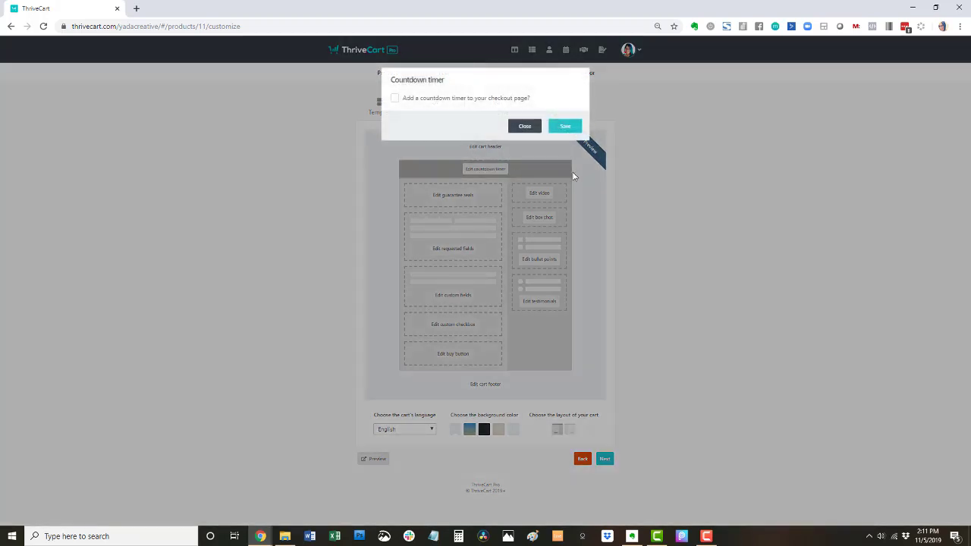
click(394, 98)
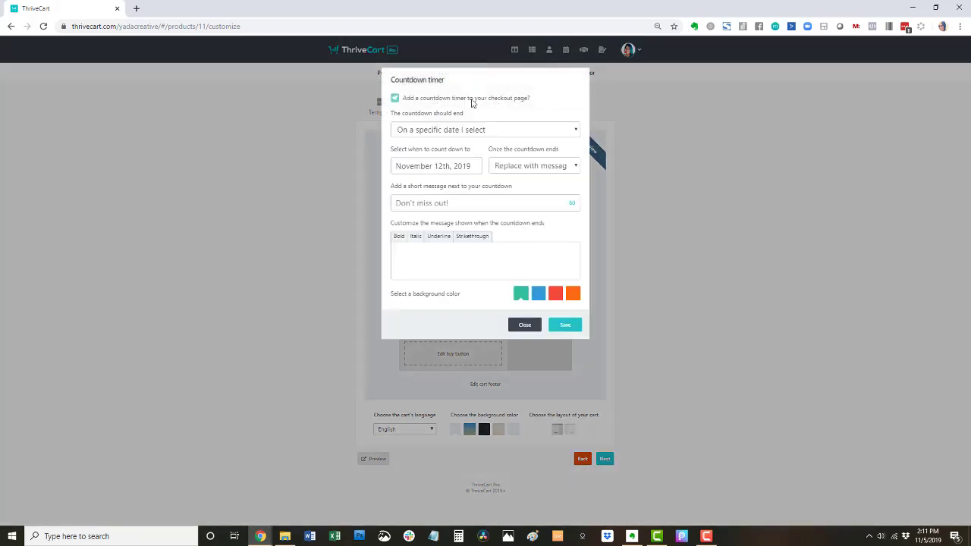
click(394, 98)
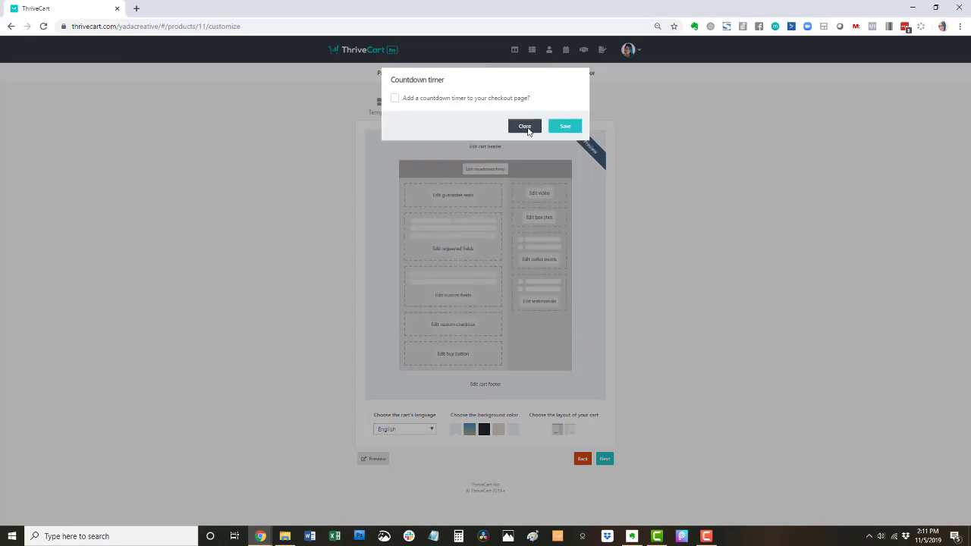
click(525, 126)
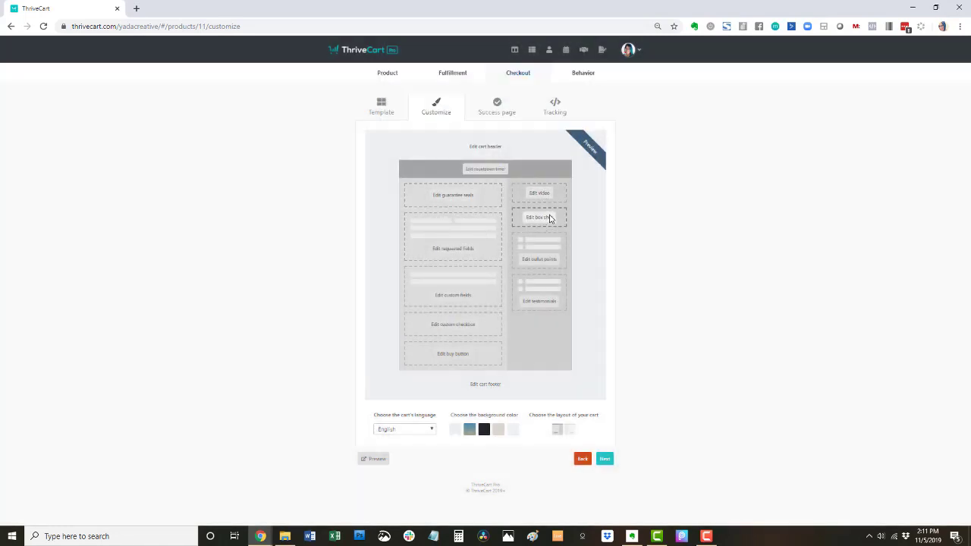
click(541, 261)
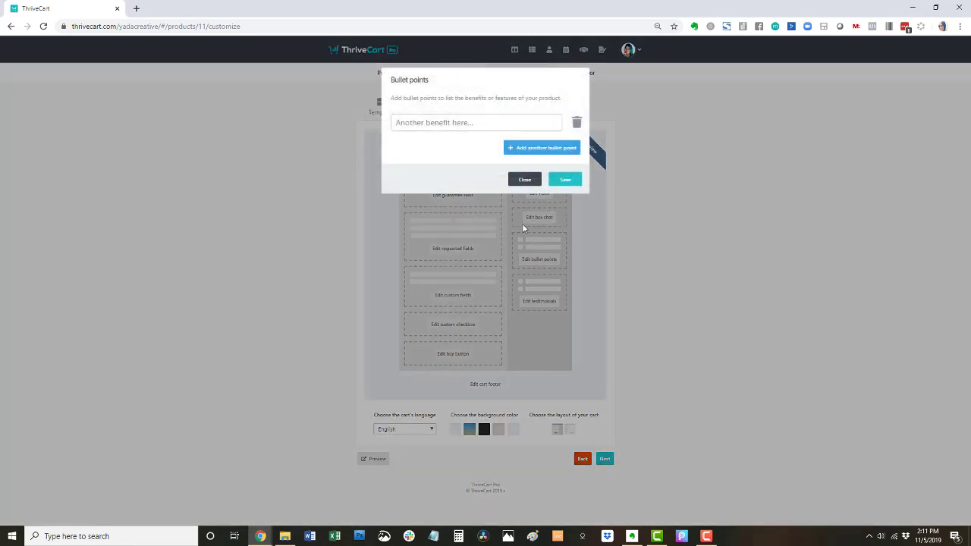
click(460, 127)
click(525, 180)
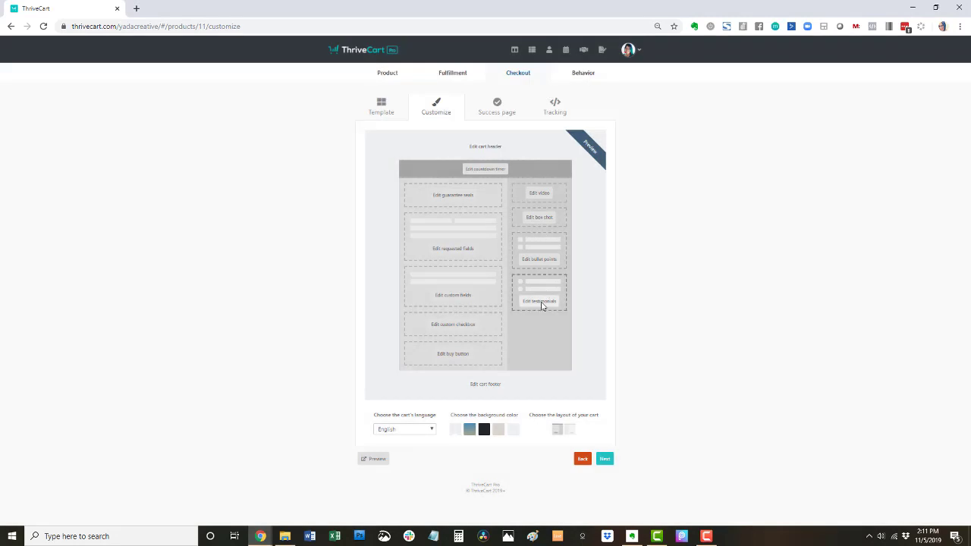
click(540, 302)
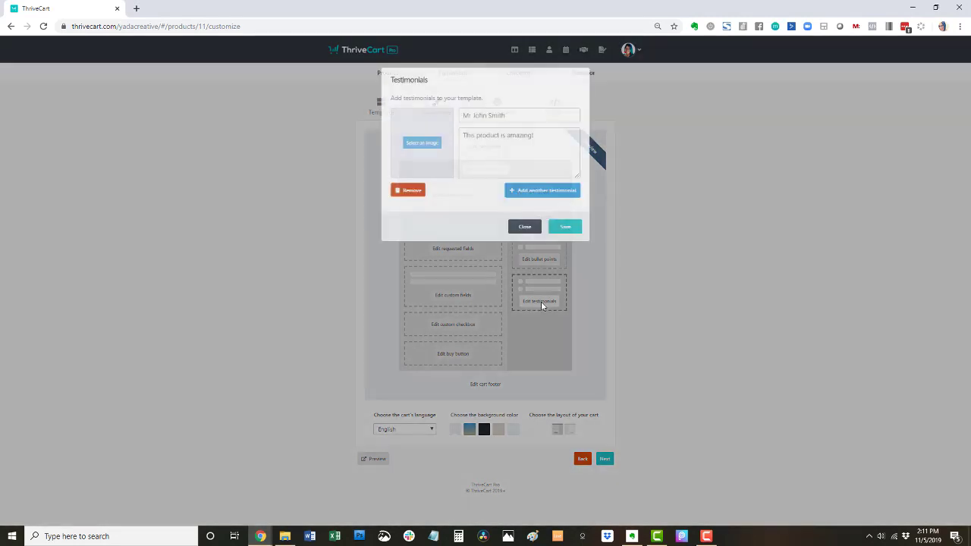
click(525, 227)
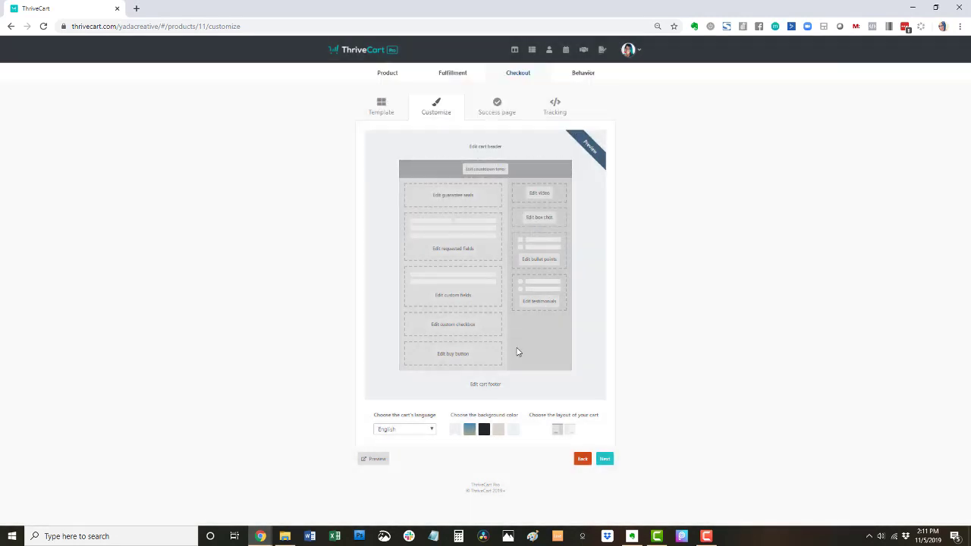
- Set requested fields: name to First & last name; business name, EU VAT, telephone not collected; save
click(446, 253)
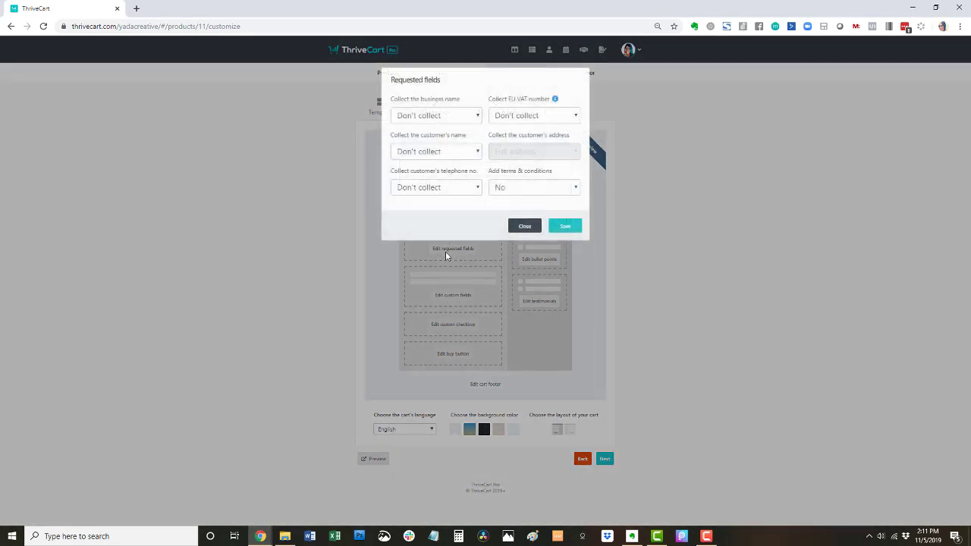
click(449, 117)
click(448, 118)
click(550, 118)
click(550, 119)
click(448, 152)
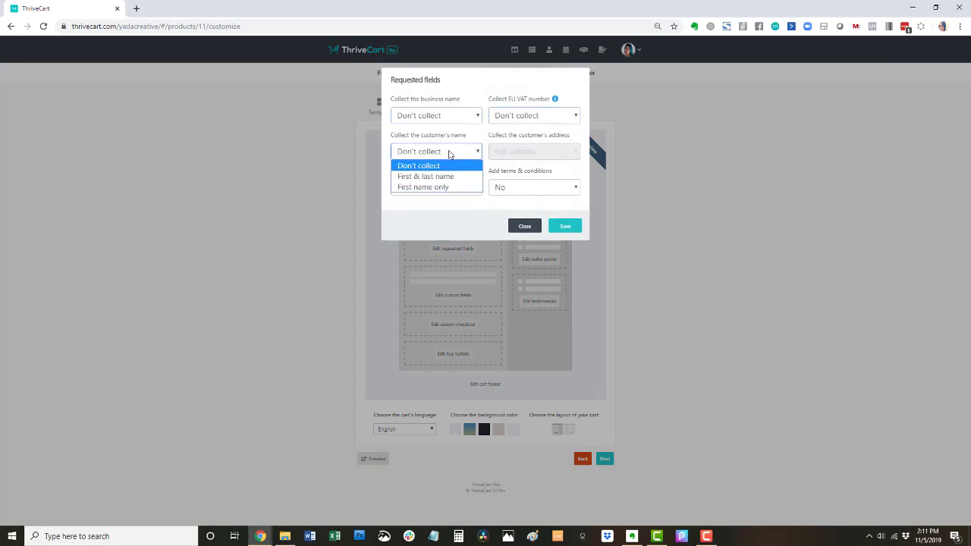
click(450, 176)
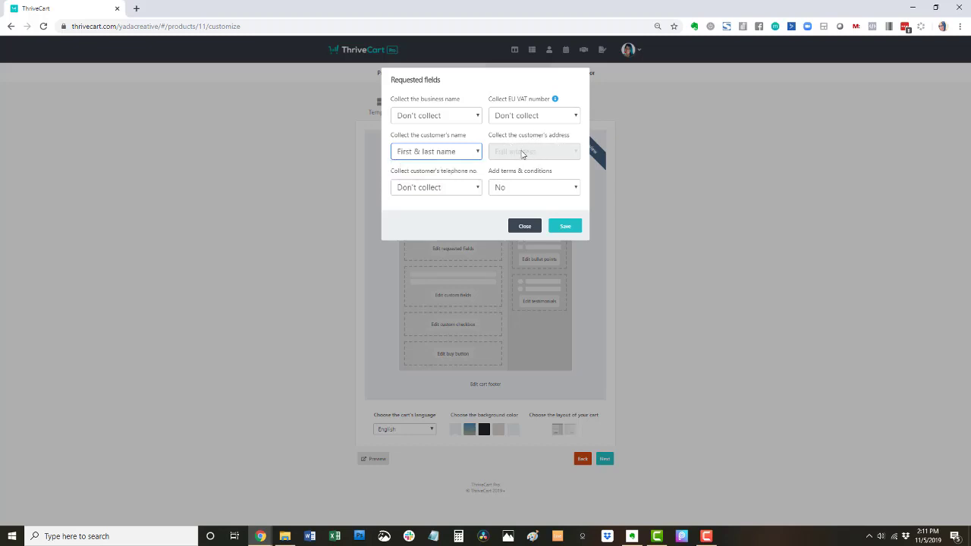
click(452, 189)
click(465, 174)
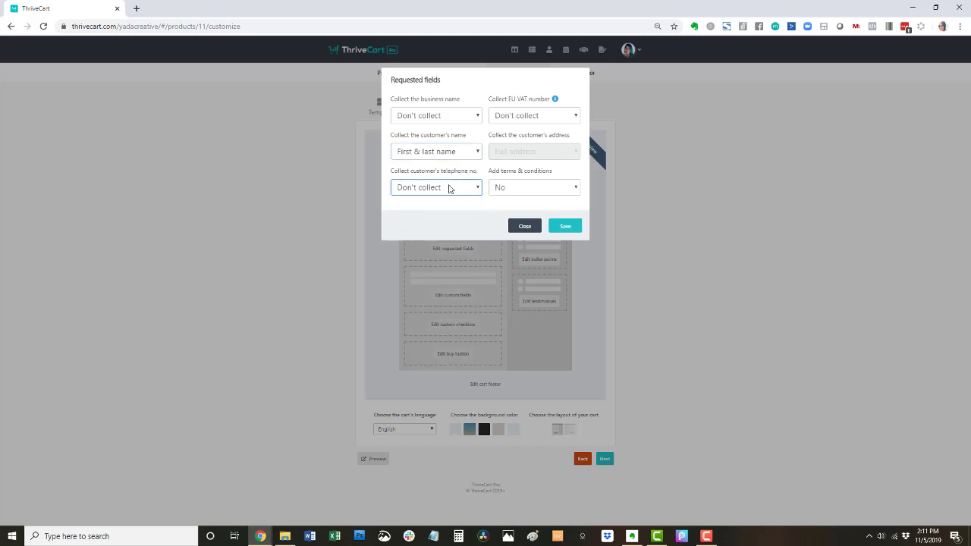
click(449, 189)
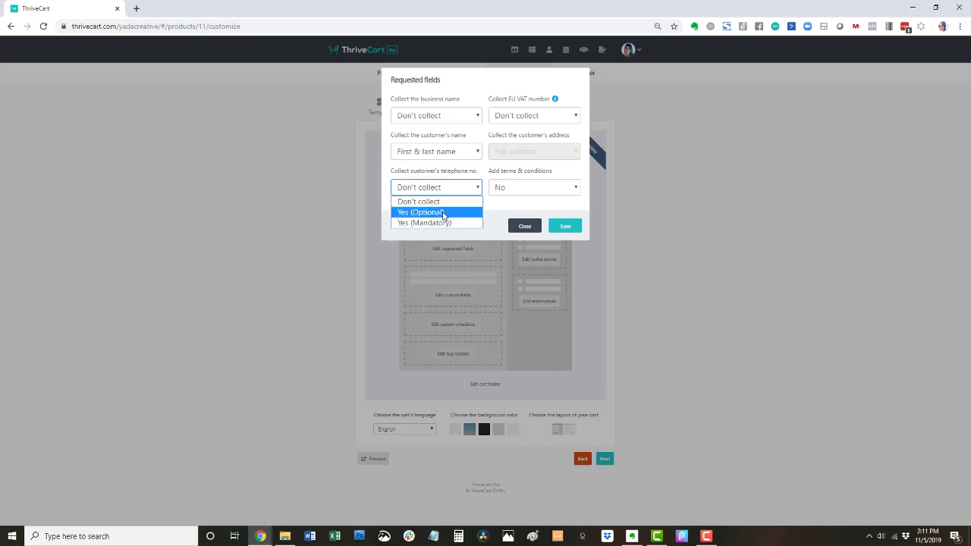
click(471, 174)
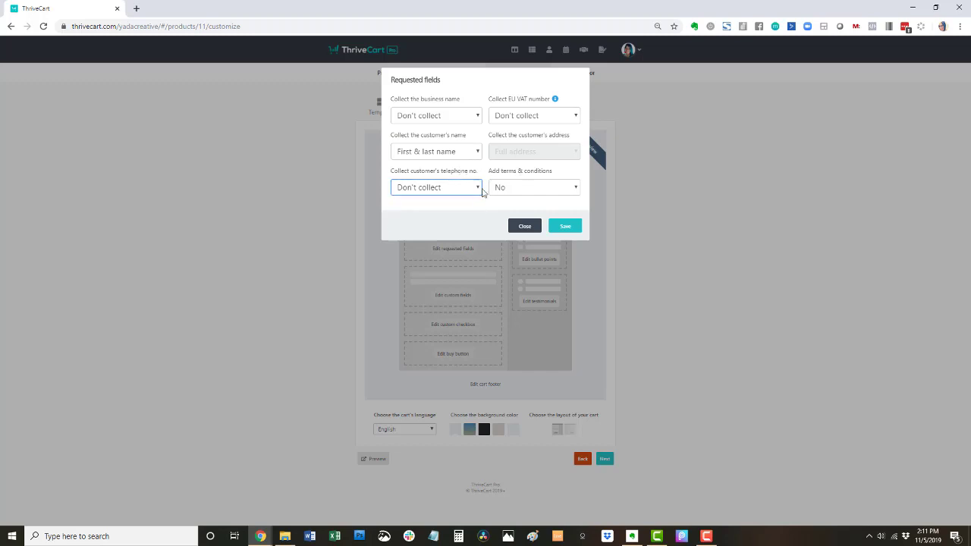
click(574, 229)
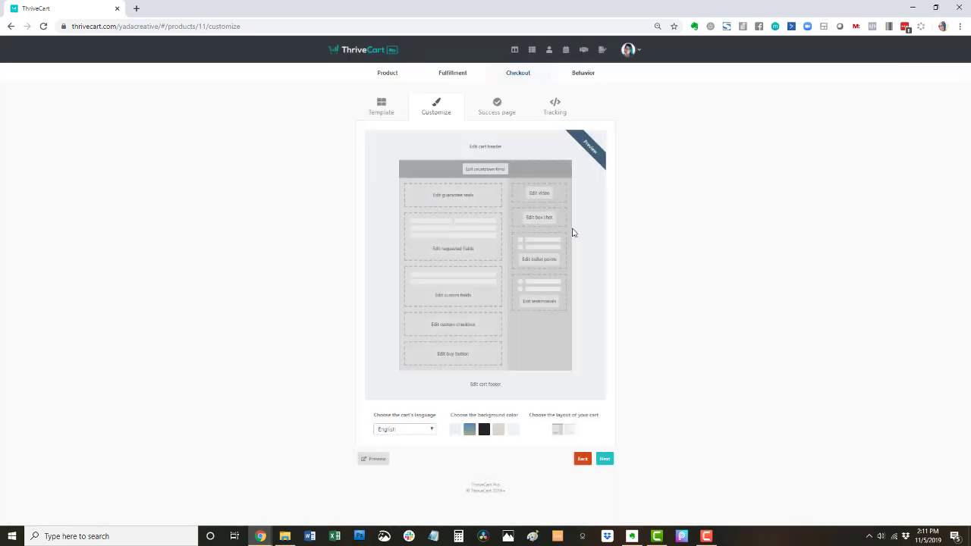
click(458, 327)
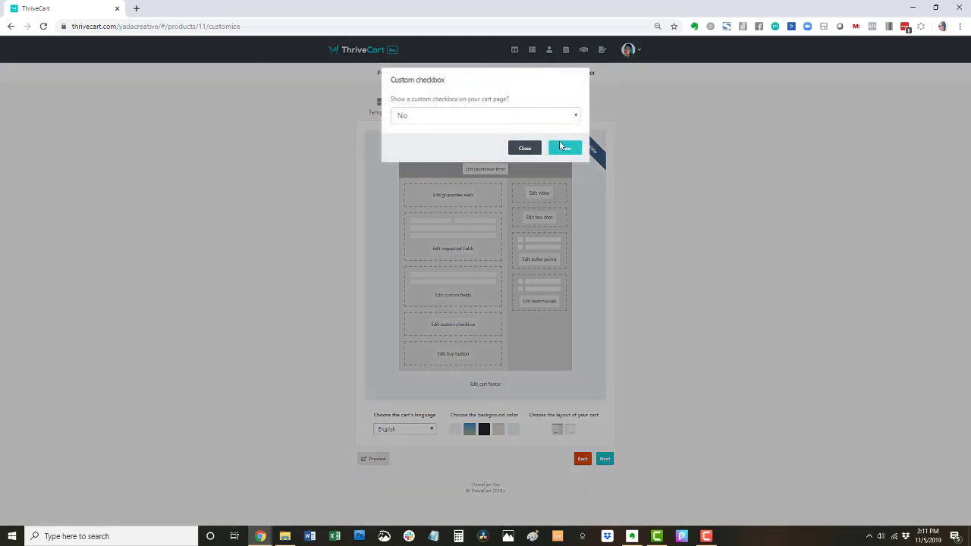
click(560, 115)
click(497, 142)
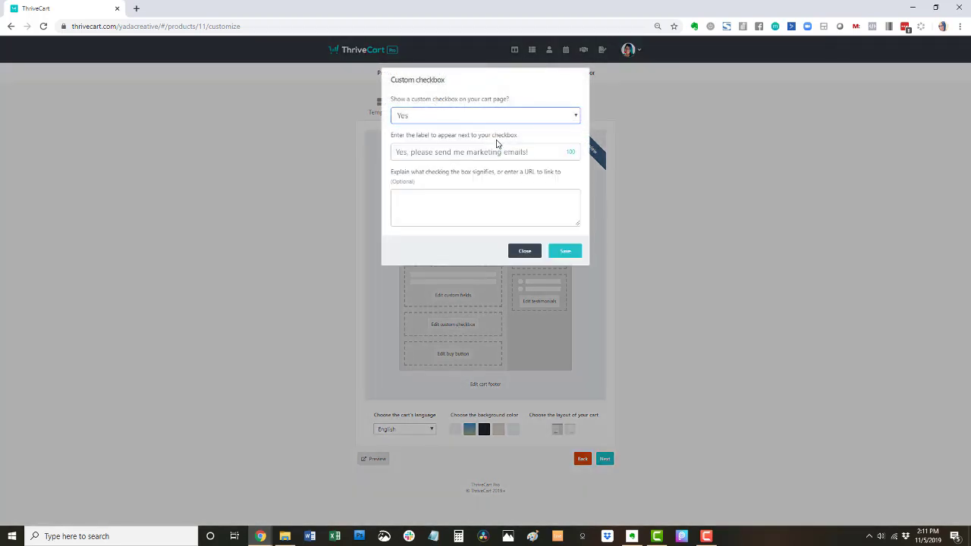
click(499, 151)
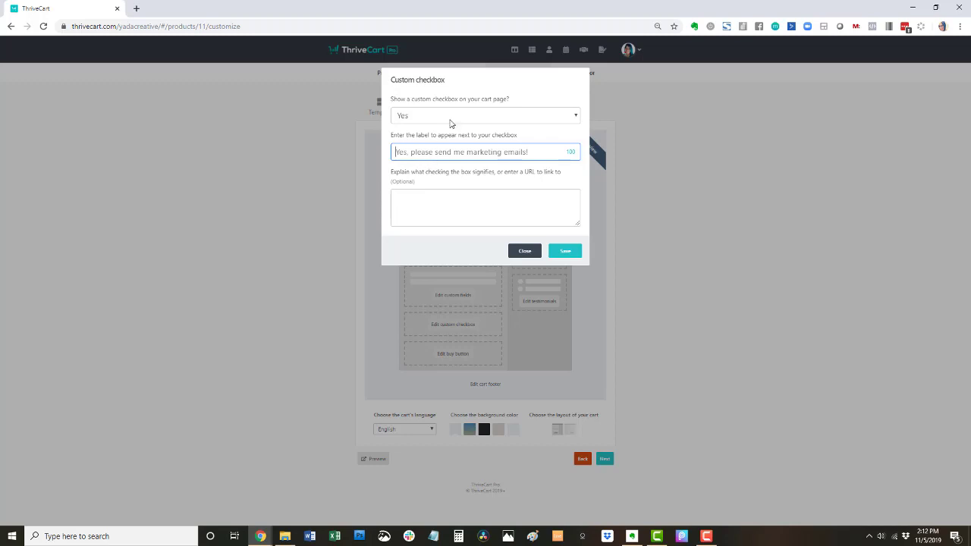
click(493, 116)
click(490, 130)
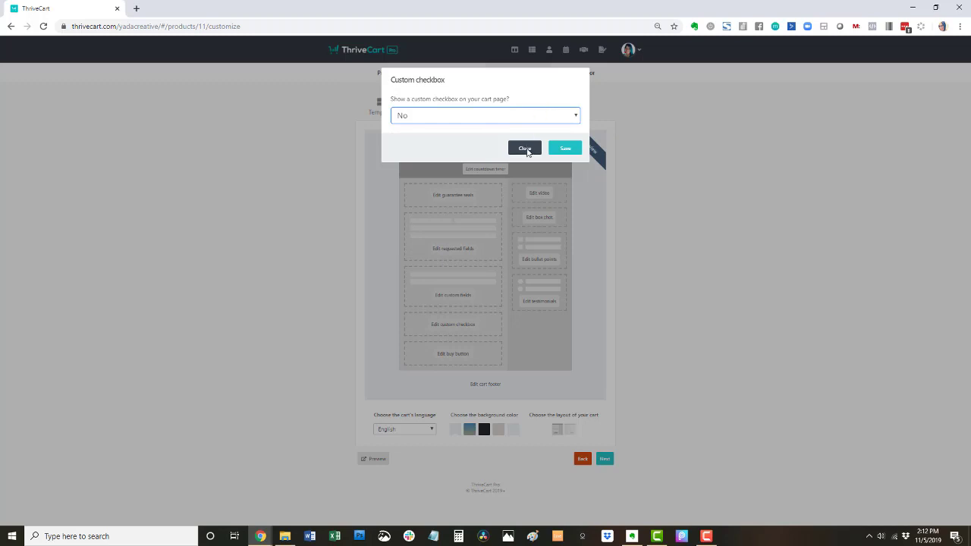
click(525, 149)
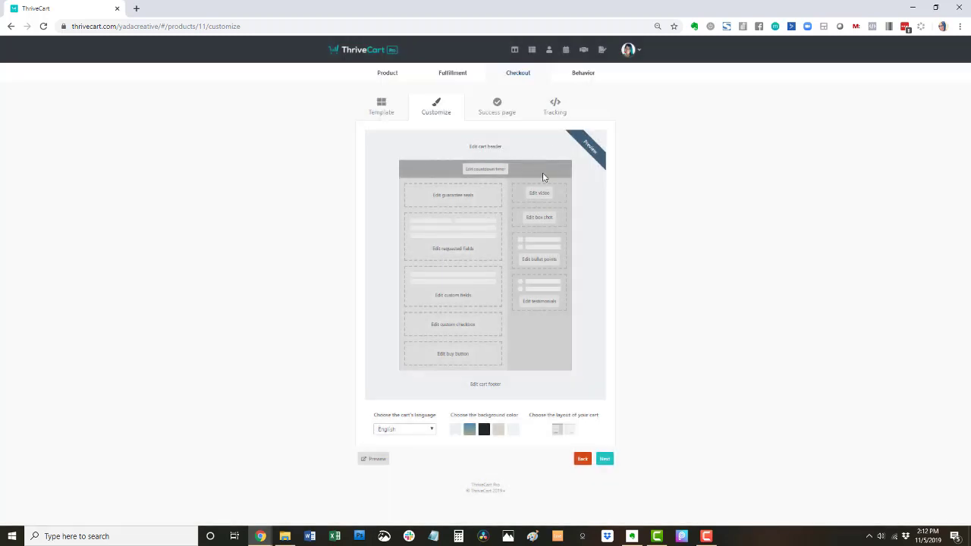
click(465, 353)
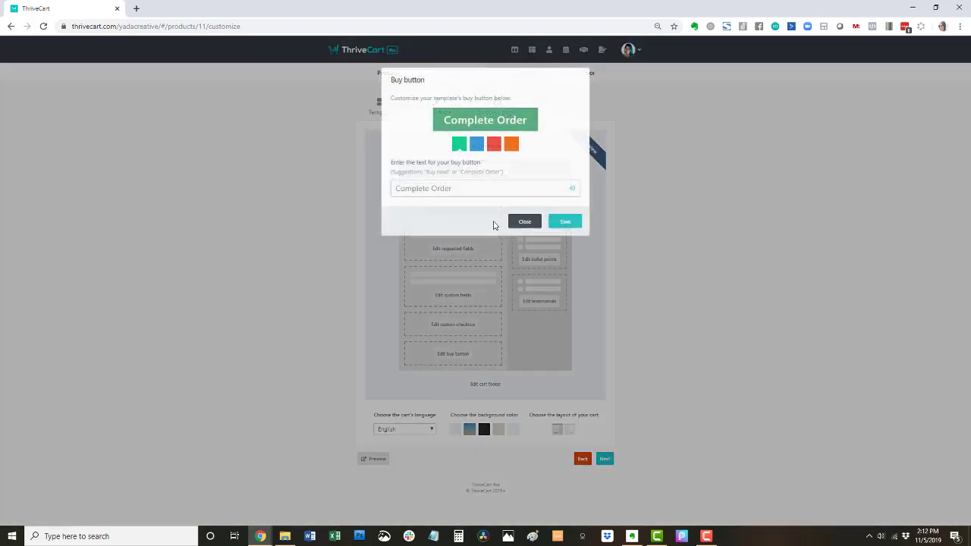
click(478, 148)
click(497, 148)
click(511, 147)
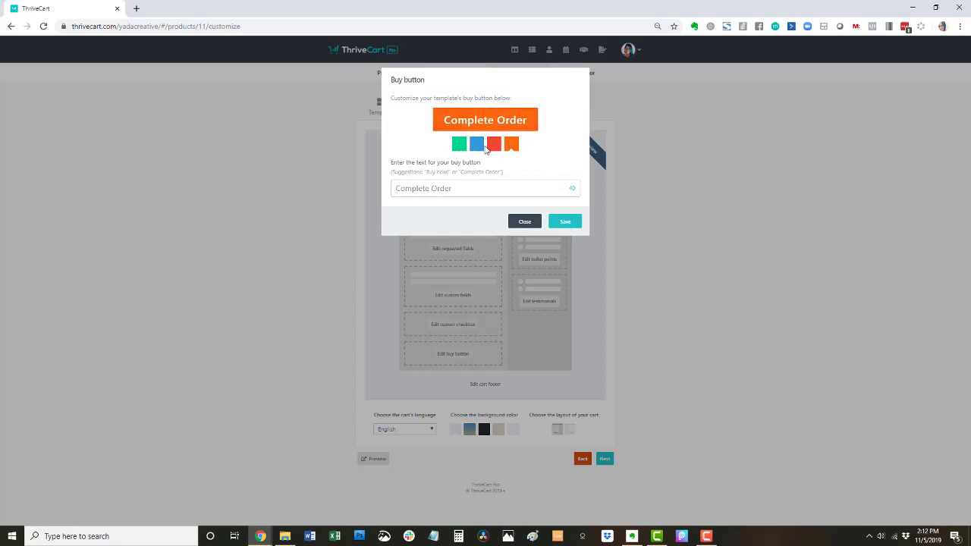
click(464, 149)
click(445, 190)
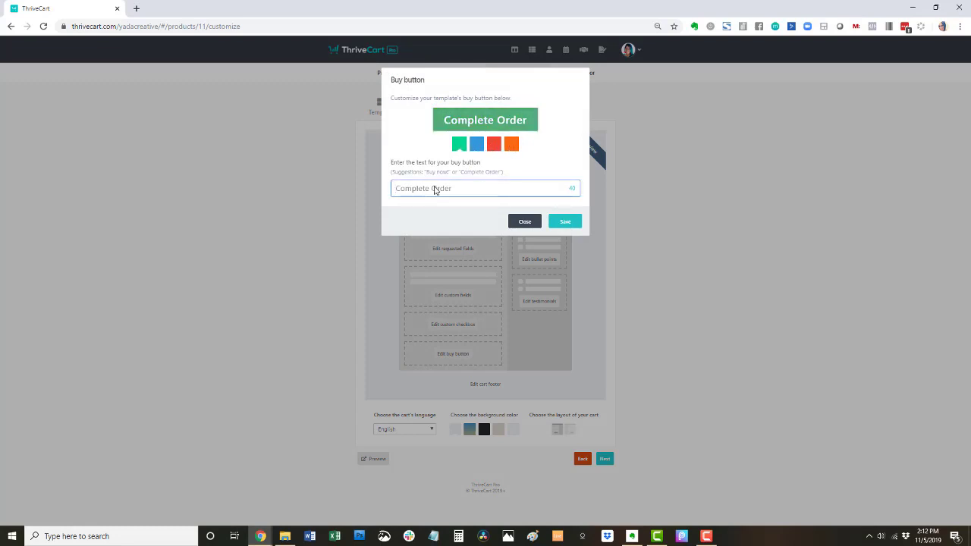
text(Yes please)
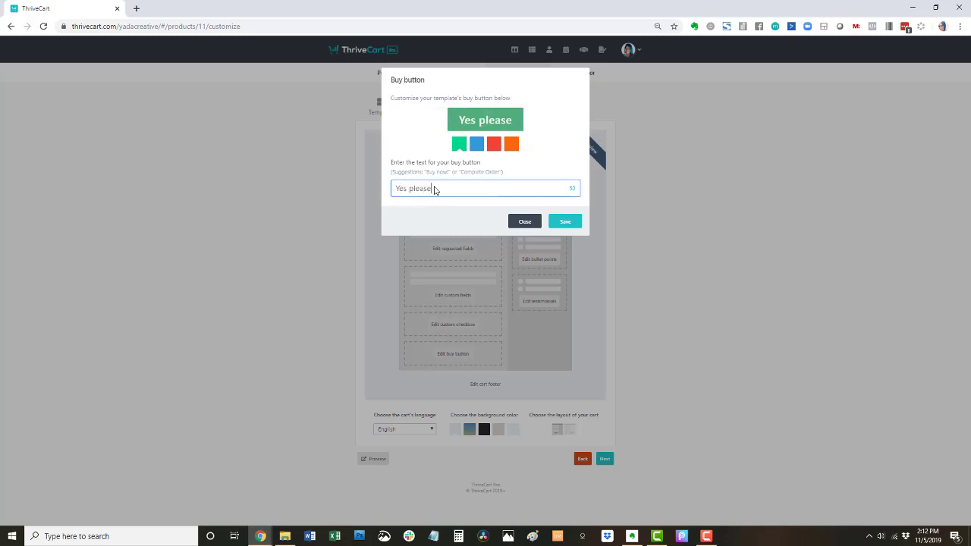
drag(454, 191, 363, 190)
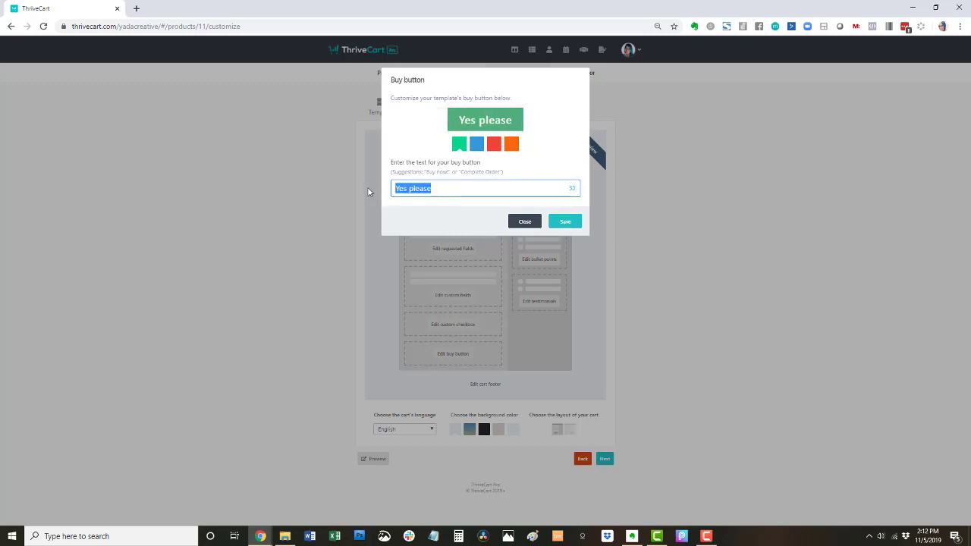
text(Buy)
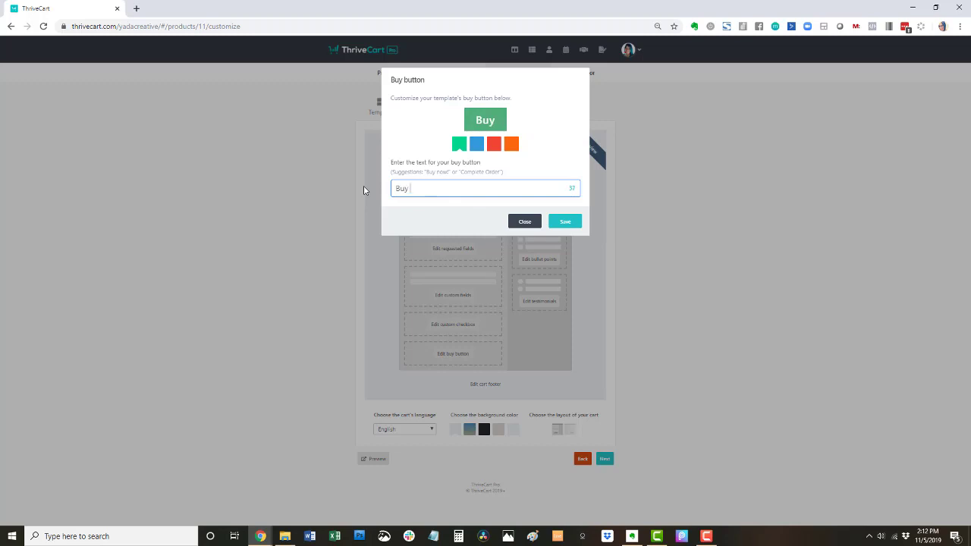
key(BackSpace)
key(BackSpace)
key(BackSpace)
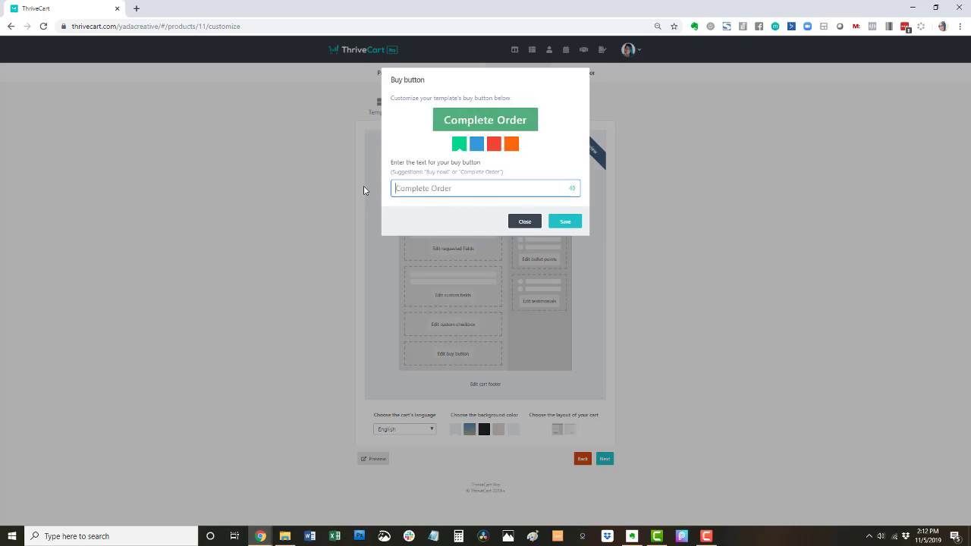
text(C)
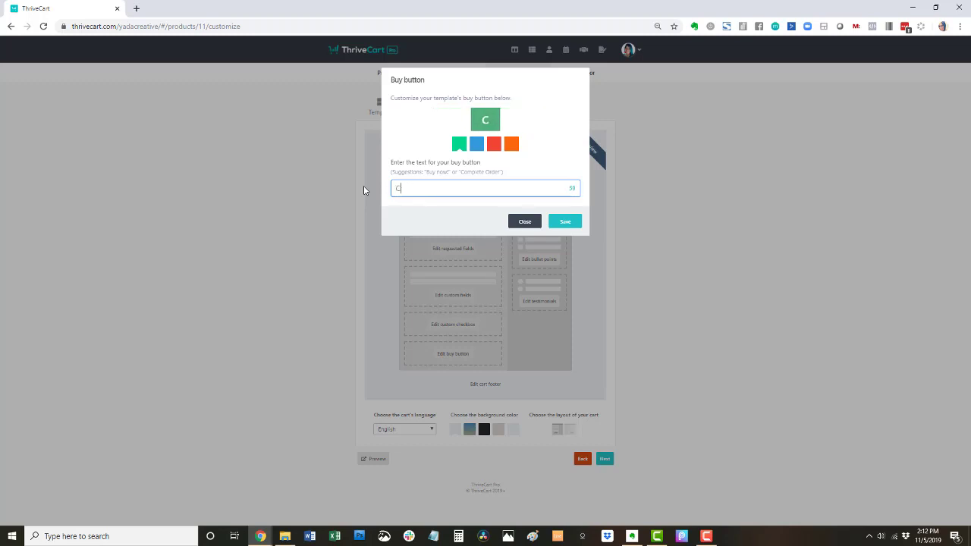
key(BackSpace)
- Save the buy button settings and set the cart background colour to pale blue
click(565, 221)
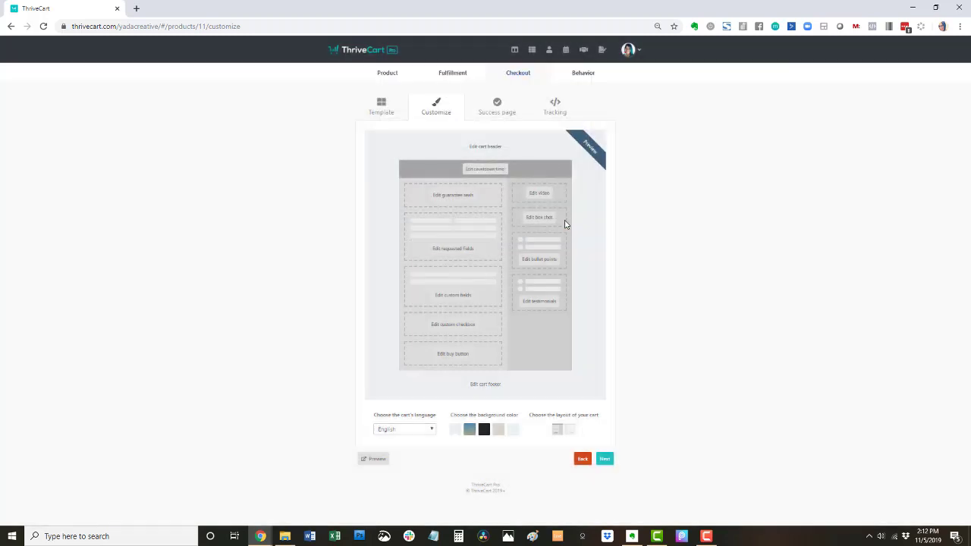
click(470, 430)
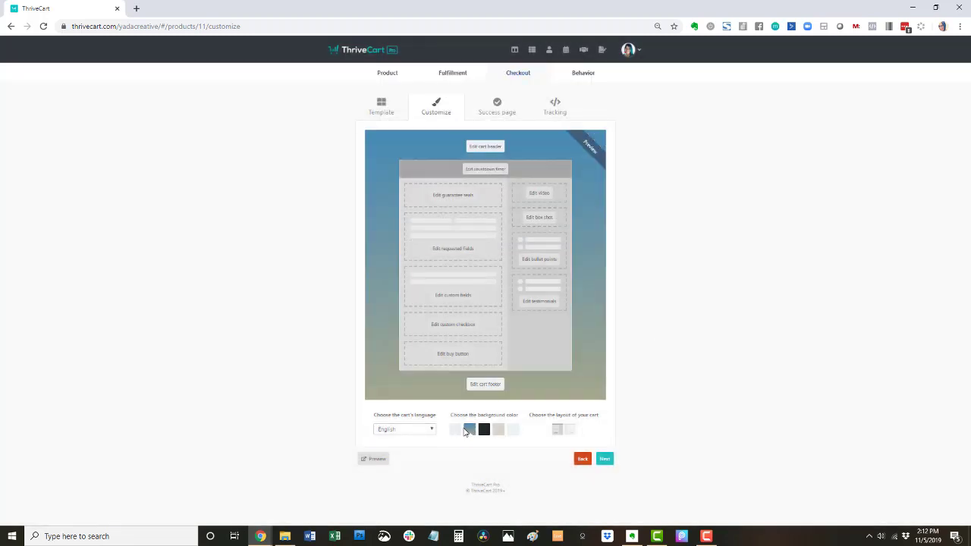
click(459, 430)
click(487, 430)
click(500, 431)
click(514, 431)
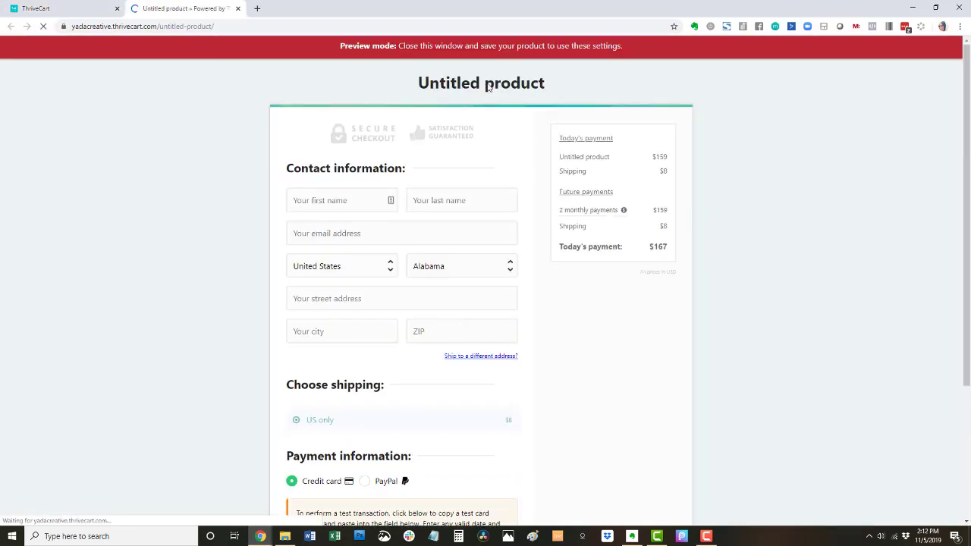
- In the checkout preview, switch the payment option to PayPal and back to credit card
scroll(736, 203, down, 2)
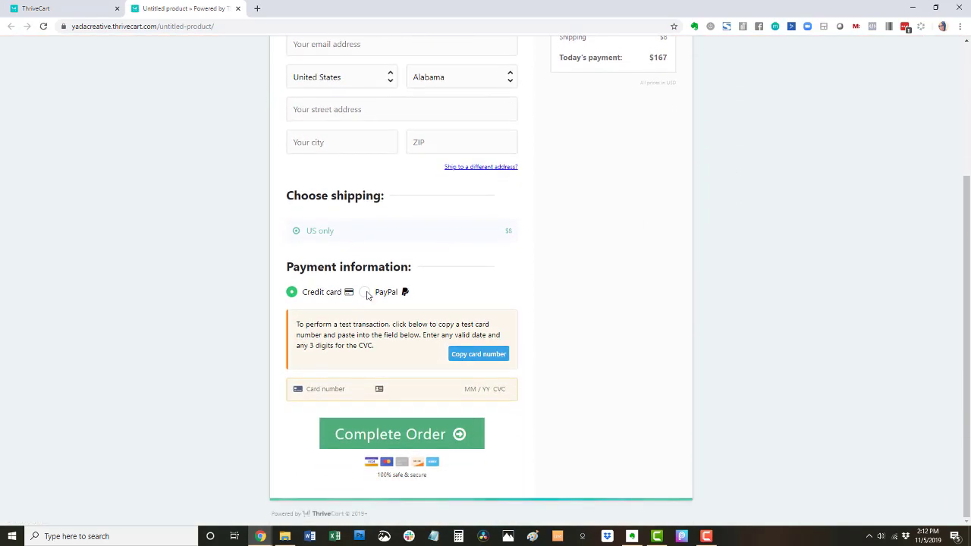
click(365, 293)
click(297, 318)
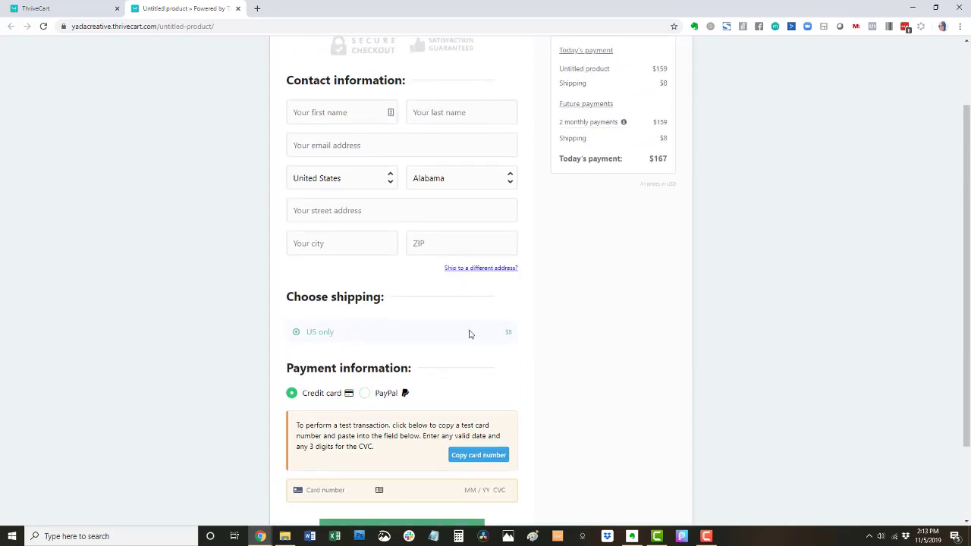
scroll(440, 349, up, 2)
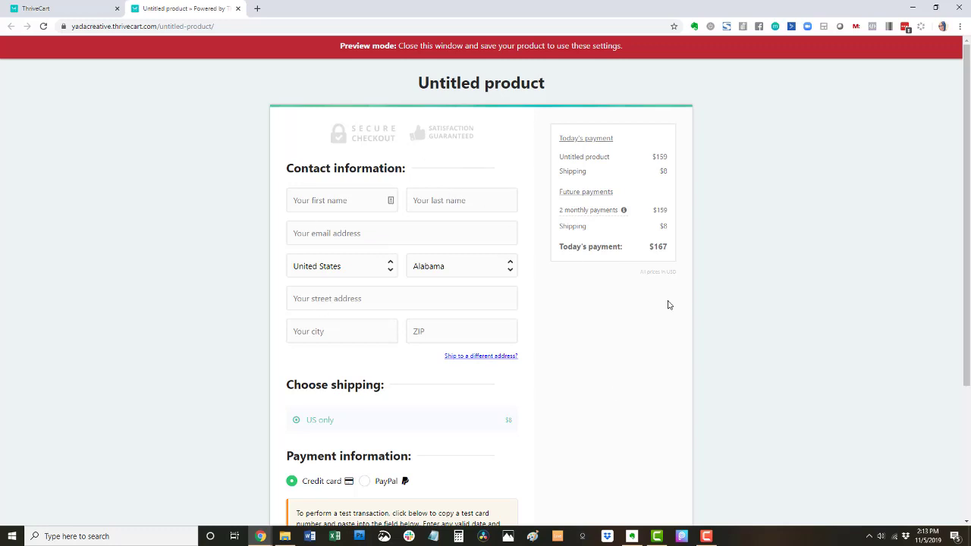
- Open the success page editor and preview the current success page
click(97, 8)
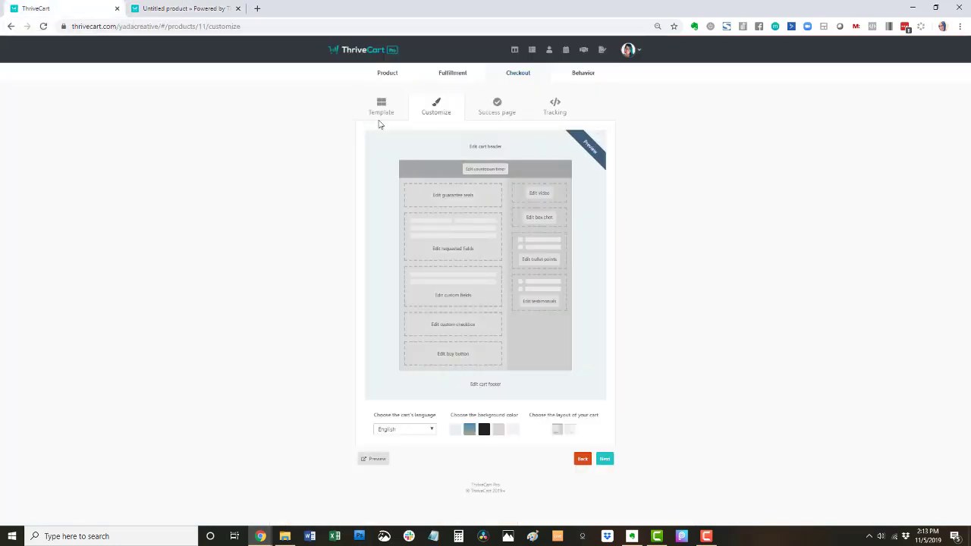
click(494, 110)
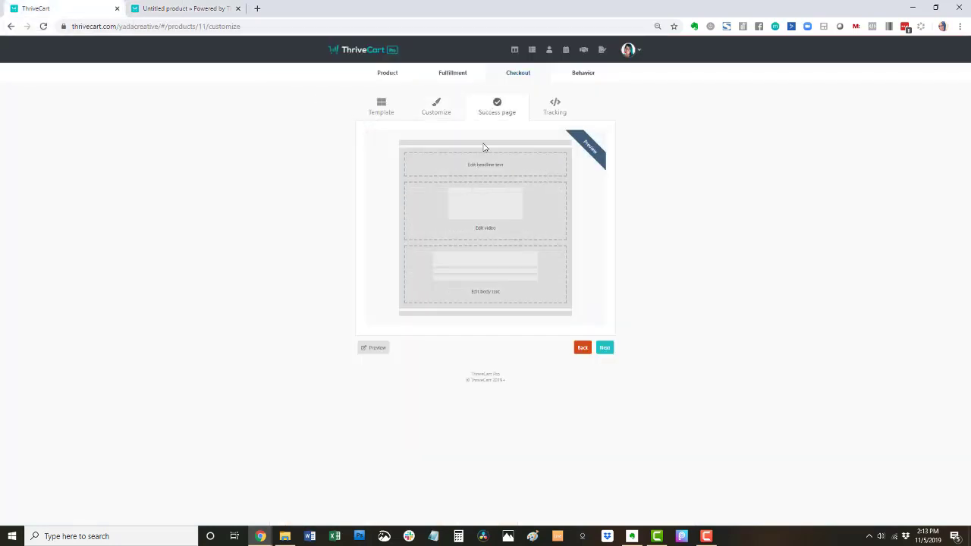
click(374, 348)
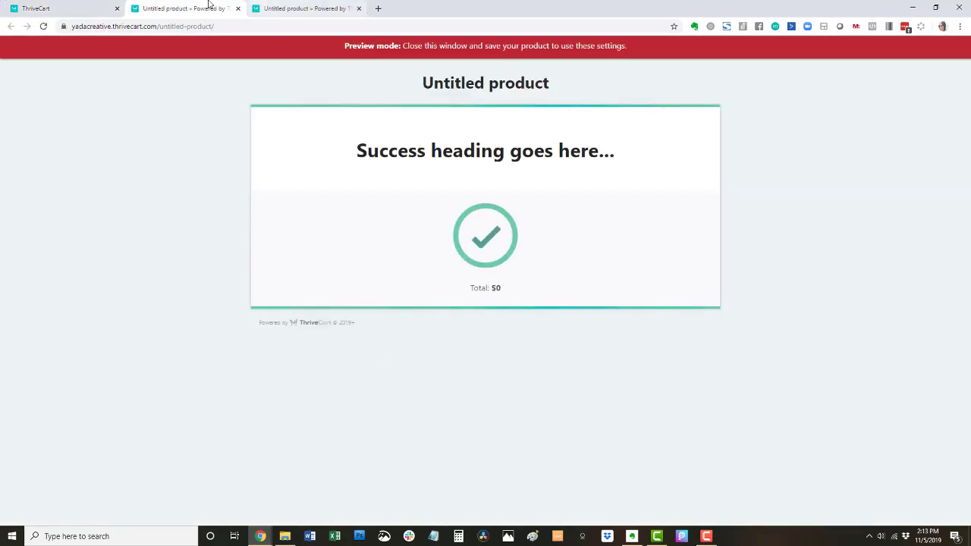
click(87, 8)
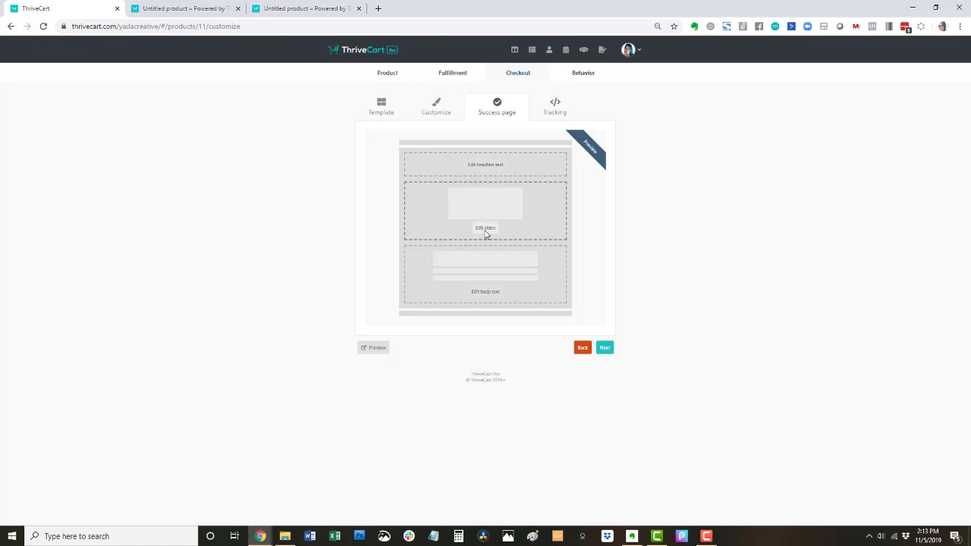
- Give the success page the body text 'body text', save, and check it in the preview
click(487, 294)
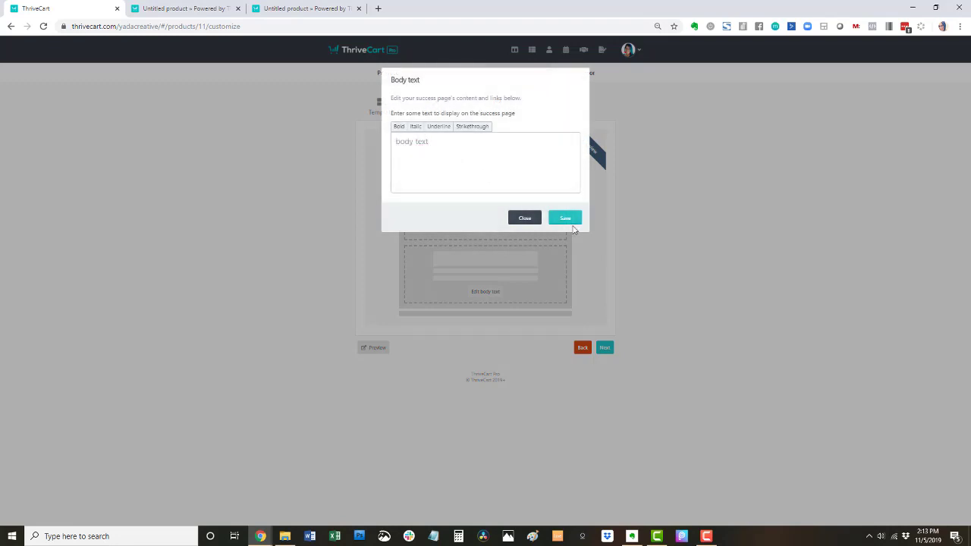
click(568, 218)
click(374, 348)
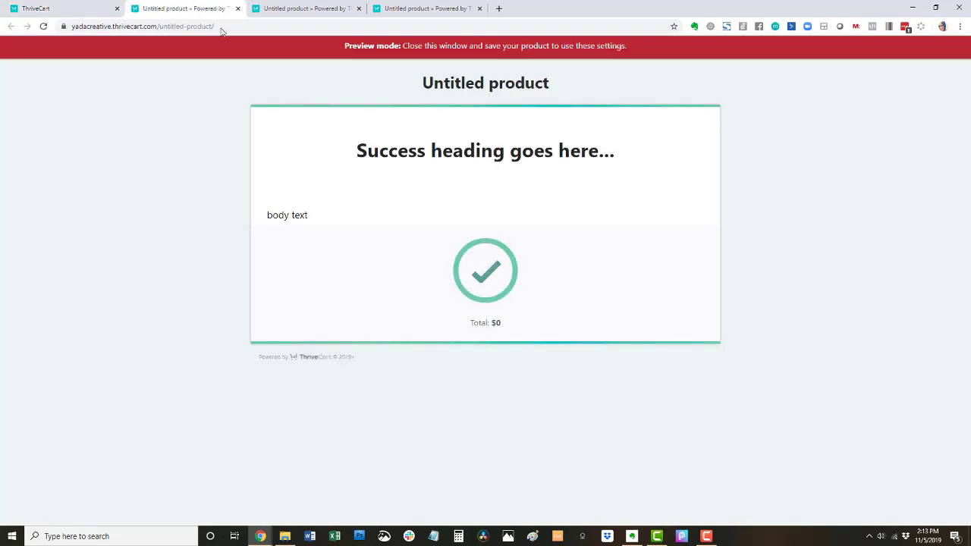
click(237, 8)
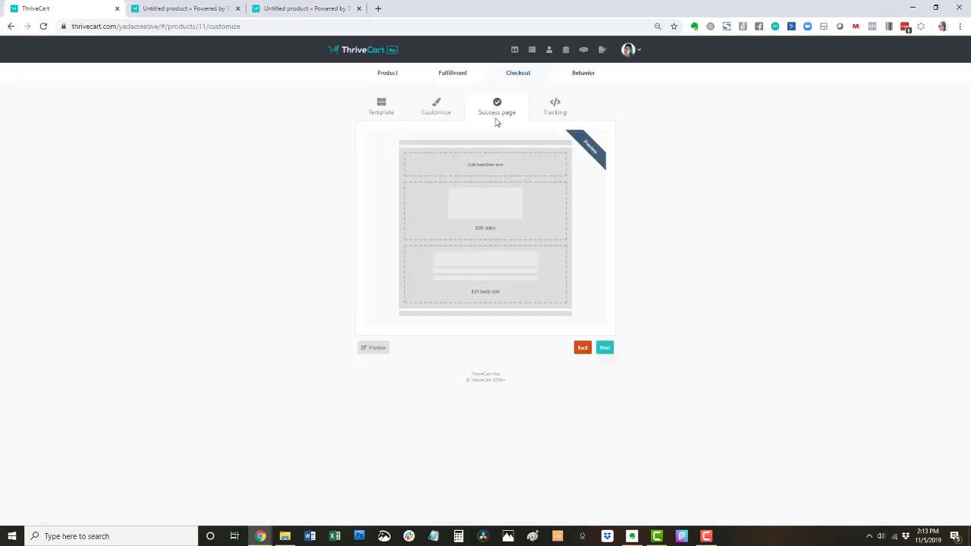
- Tick Facebook in the tracking services to enable Pixel tracking and reveal the FB Pixel ID field
click(554, 112)
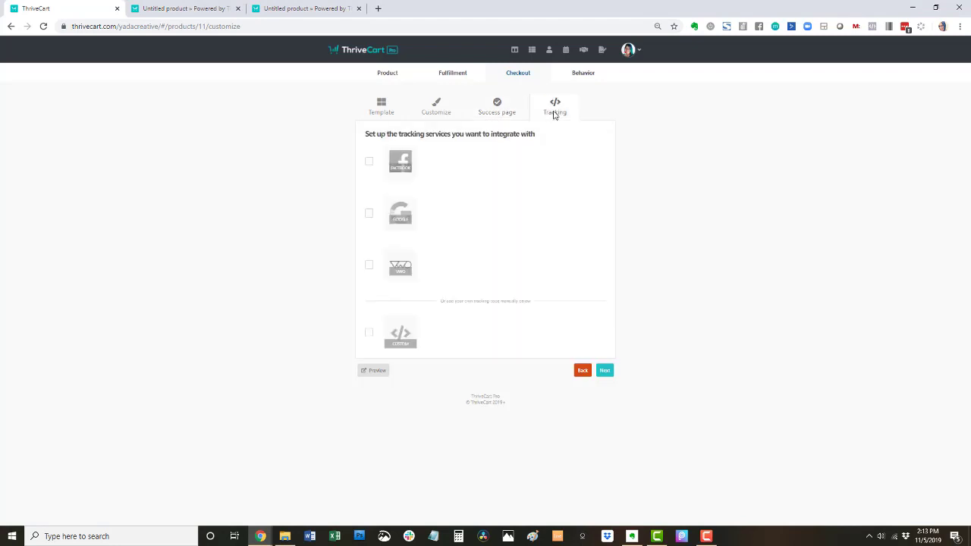
click(370, 162)
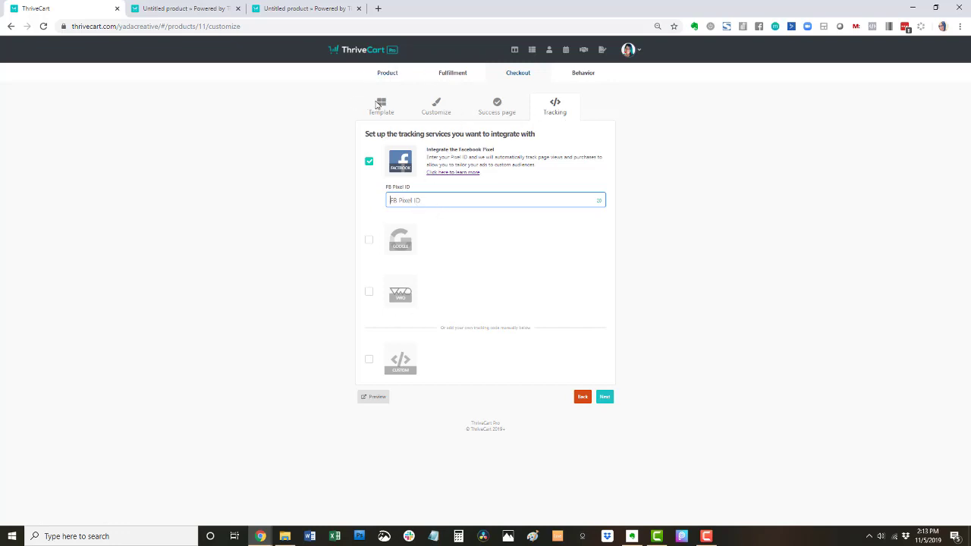
- Start a new behavior rule using ActiveCampaign, triggered on purchase of the main product
click(605, 397)
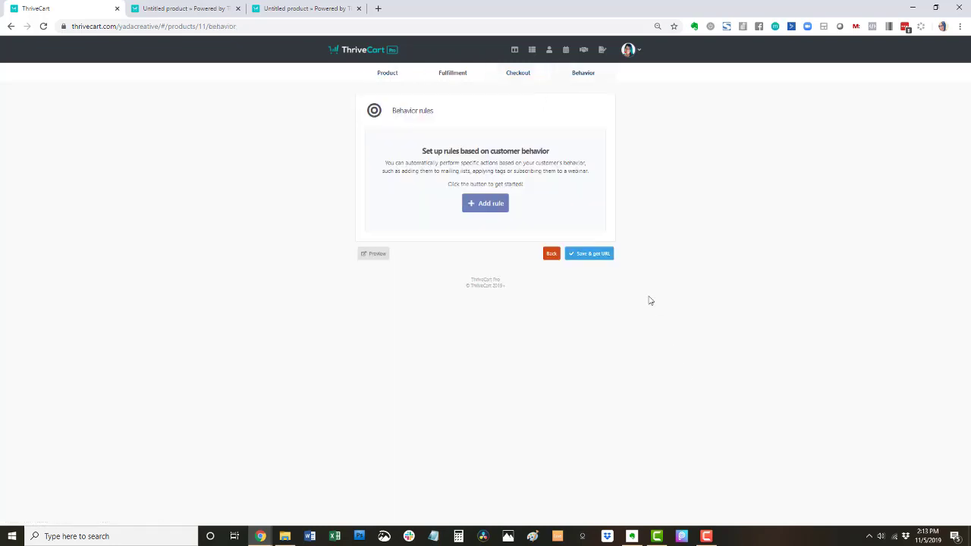
click(481, 204)
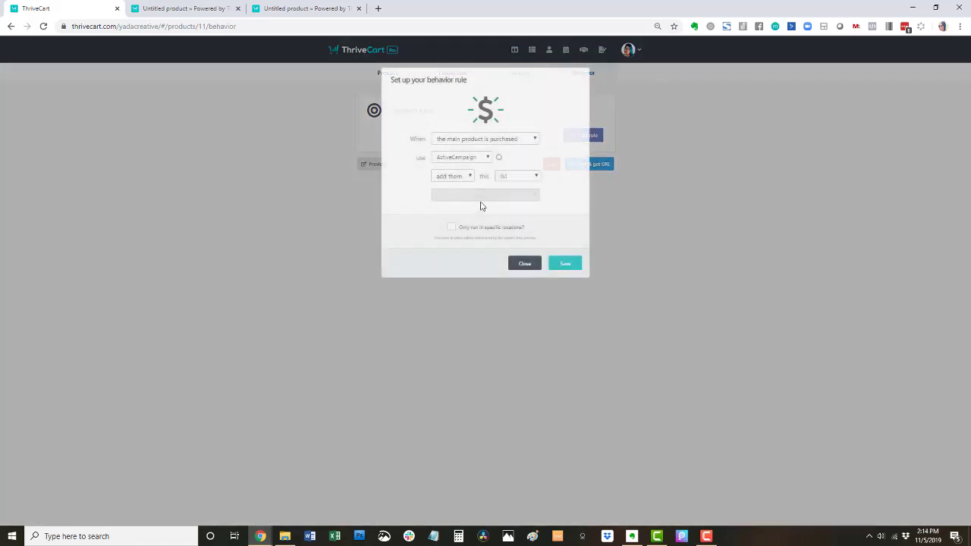
click(478, 158)
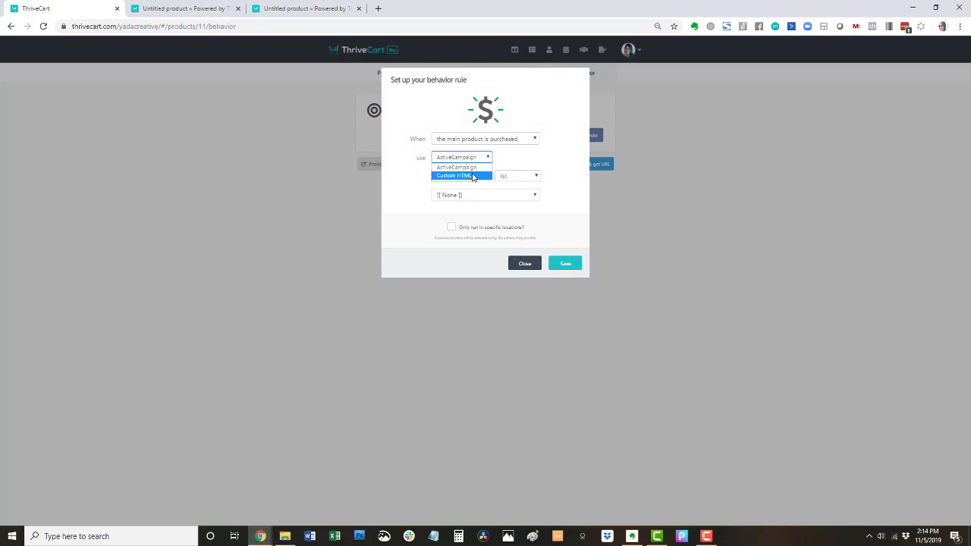
click(511, 151)
click(514, 141)
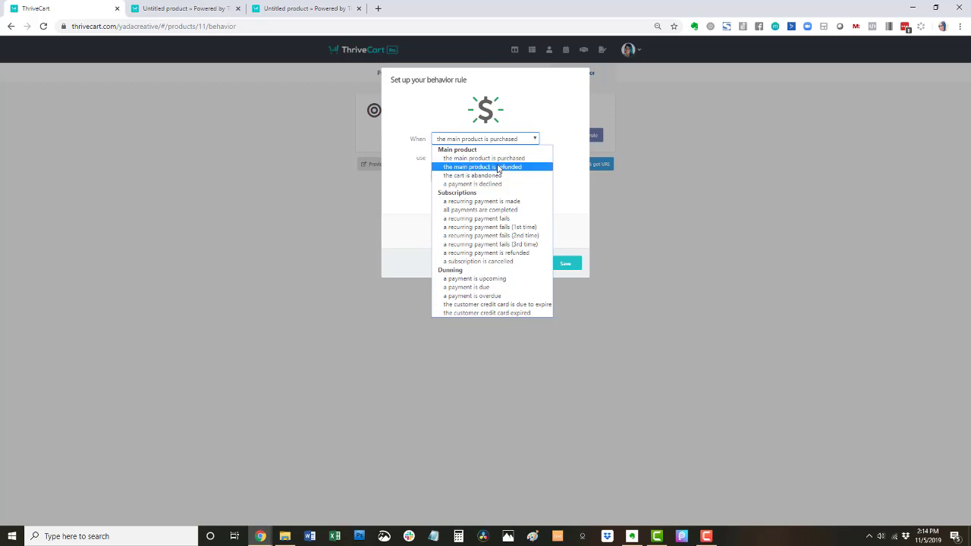
click(413, 201)
- Have the rule add buyers to an ActiveCampaign list (left at None), save it, then remove it
click(462, 158)
click(408, 168)
click(523, 176)
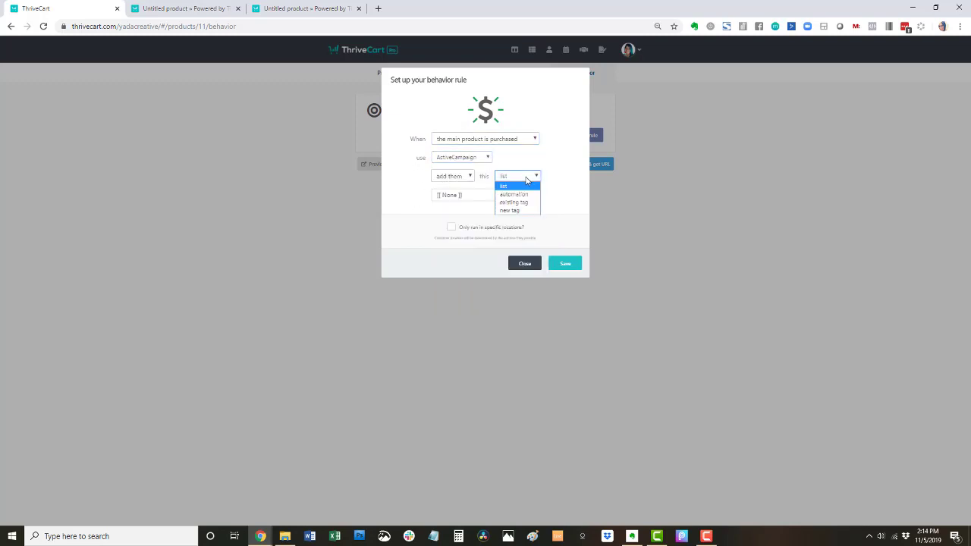
click(533, 164)
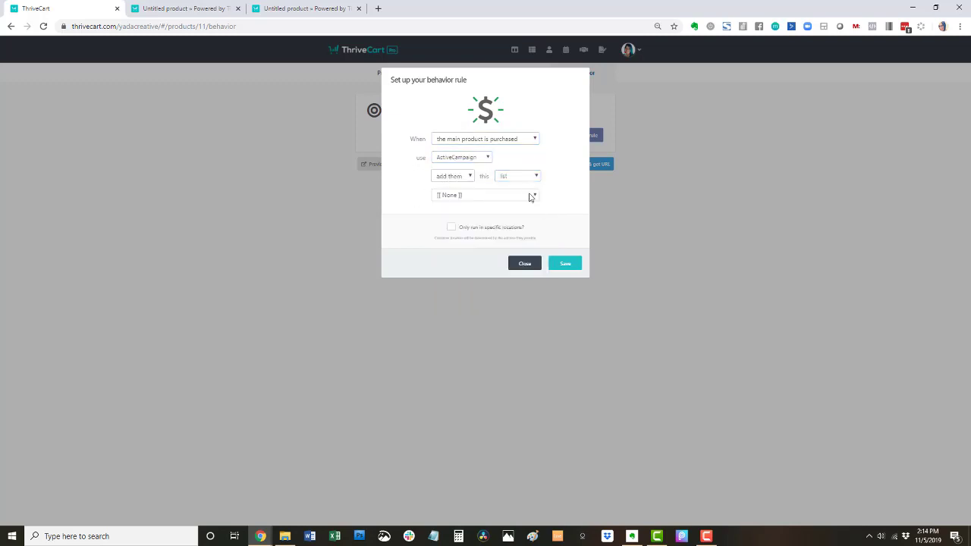
click(532, 197)
click(432, 198)
click(563, 263)
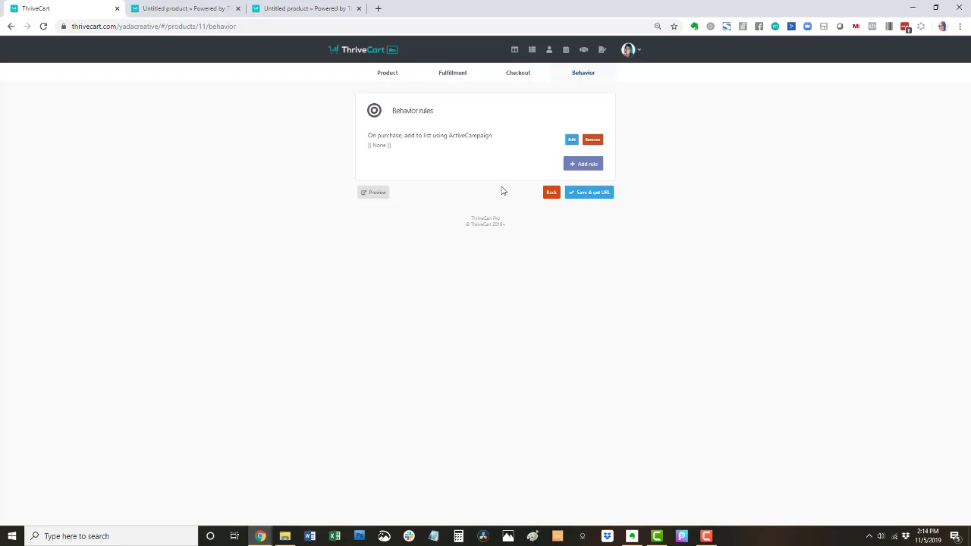
click(596, 141)
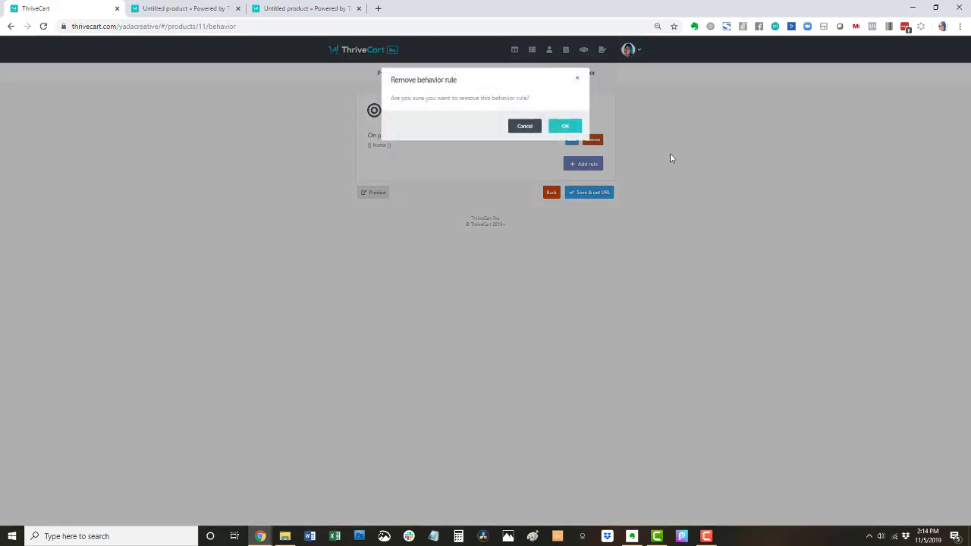
- Confirm removing the behavior rule, save the product, and open its checkout page
click(559, 128)
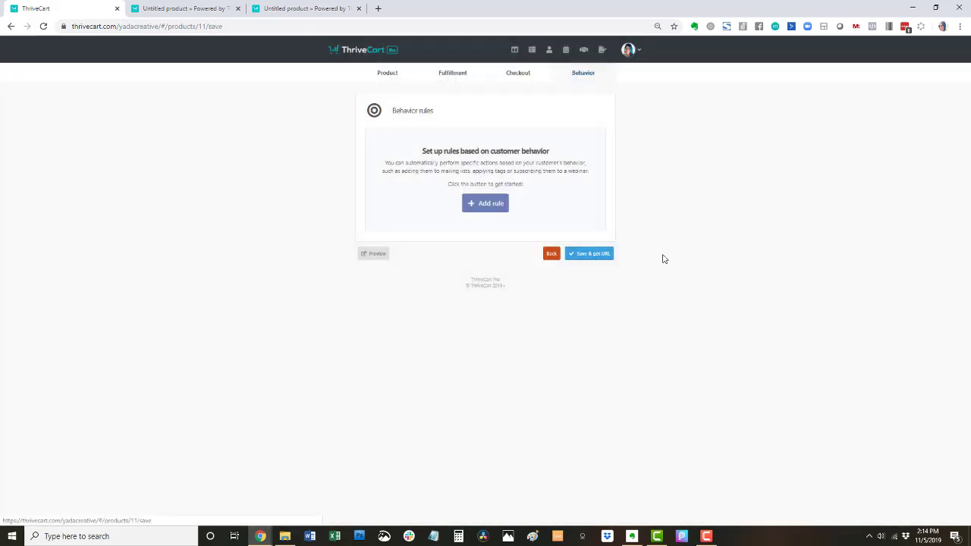
click(591, 252)
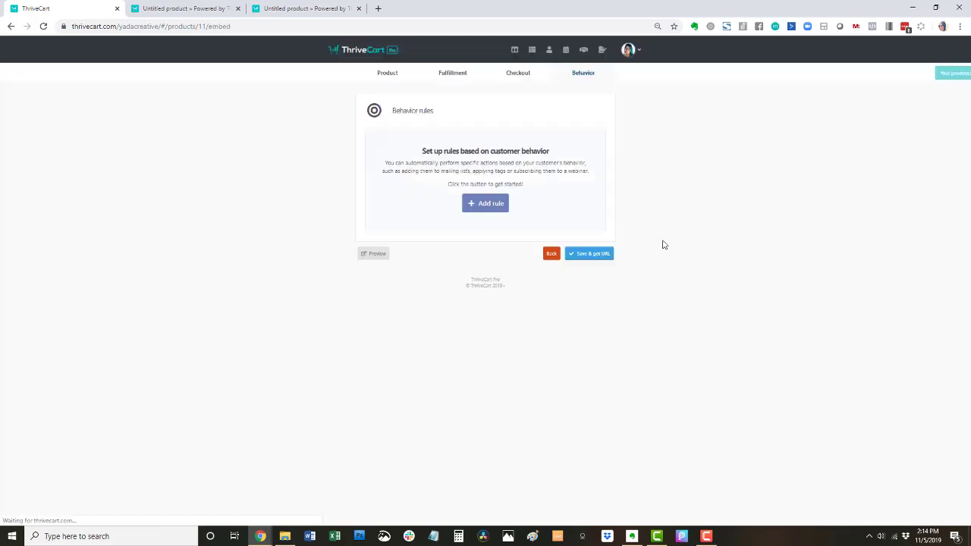
click(390, 180)
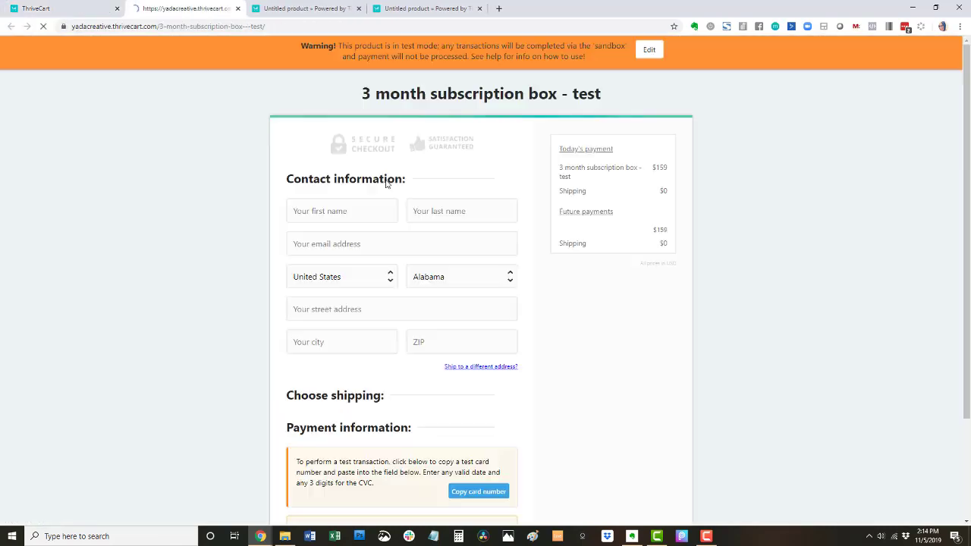
scroll(626, 151, down, 3)
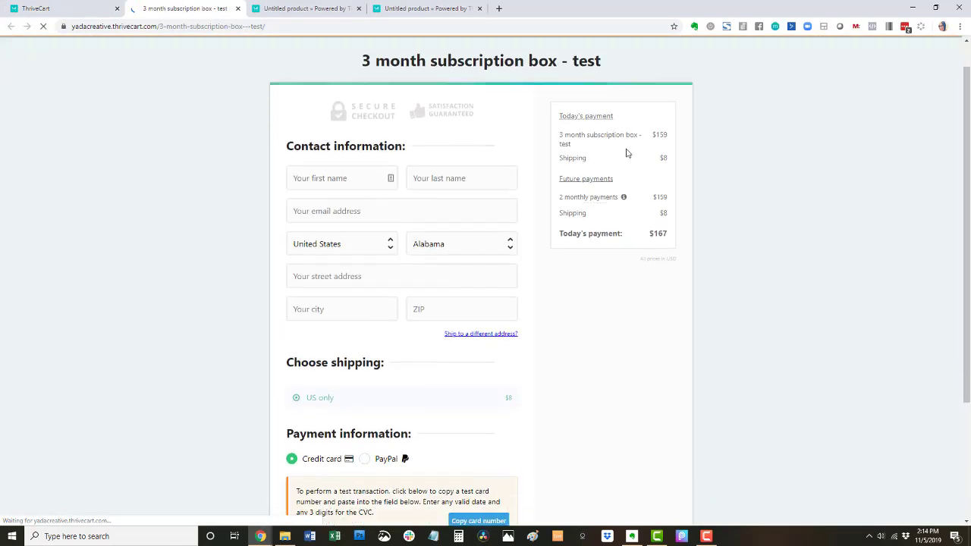
scroll(436, 52, up, 3)
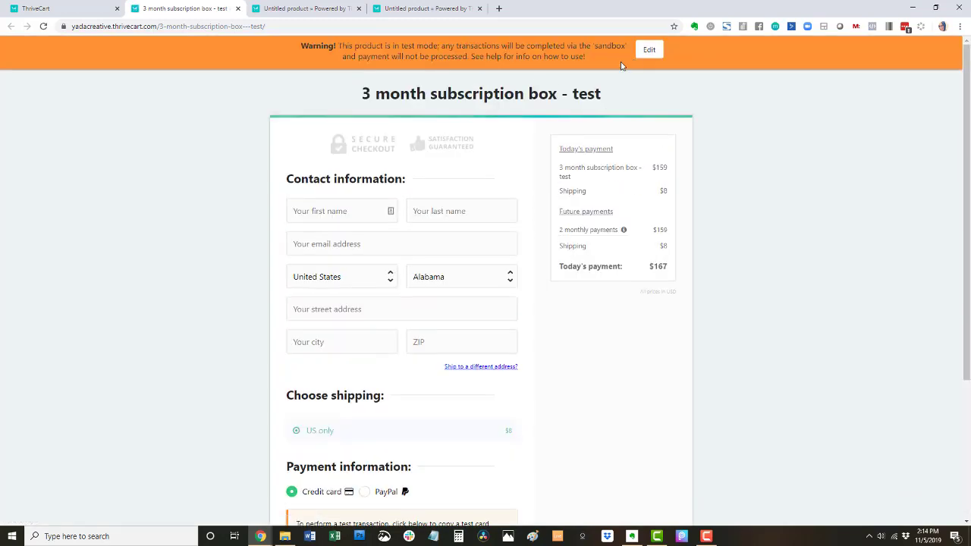
scroll(604, 173, down, 3)
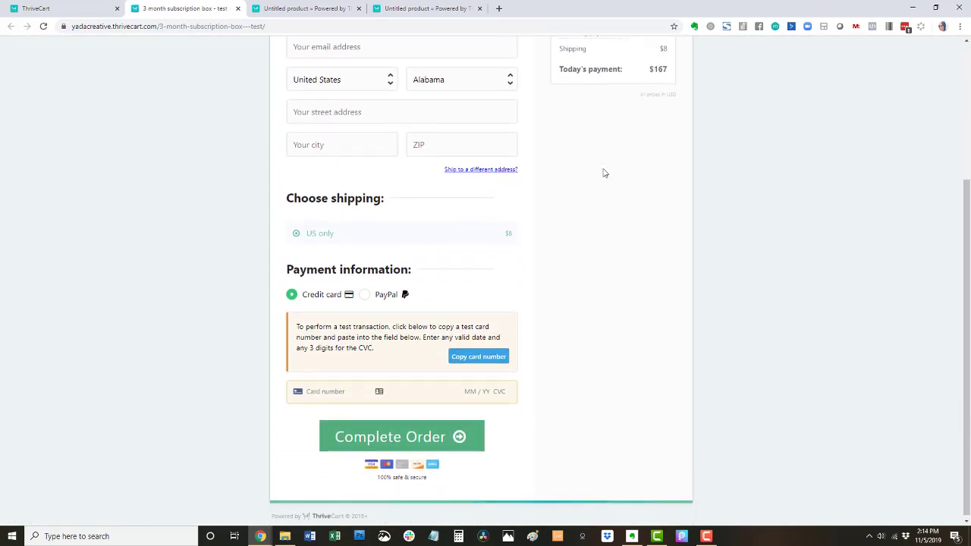
- Paste the test card number and enter expiry 12/23 and CVC 123
click(482, 357)
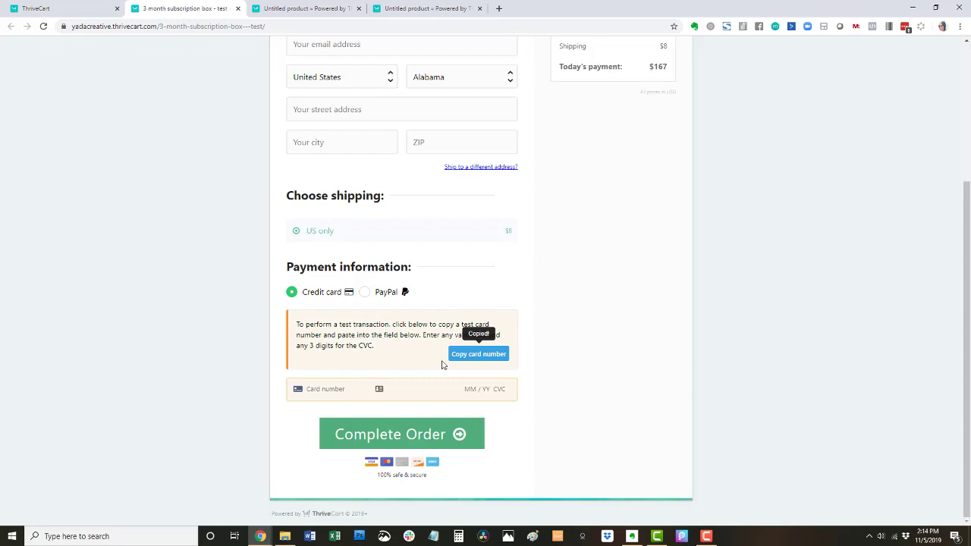
click(343, 391)
right_click(343, 392)
click(365, 285)
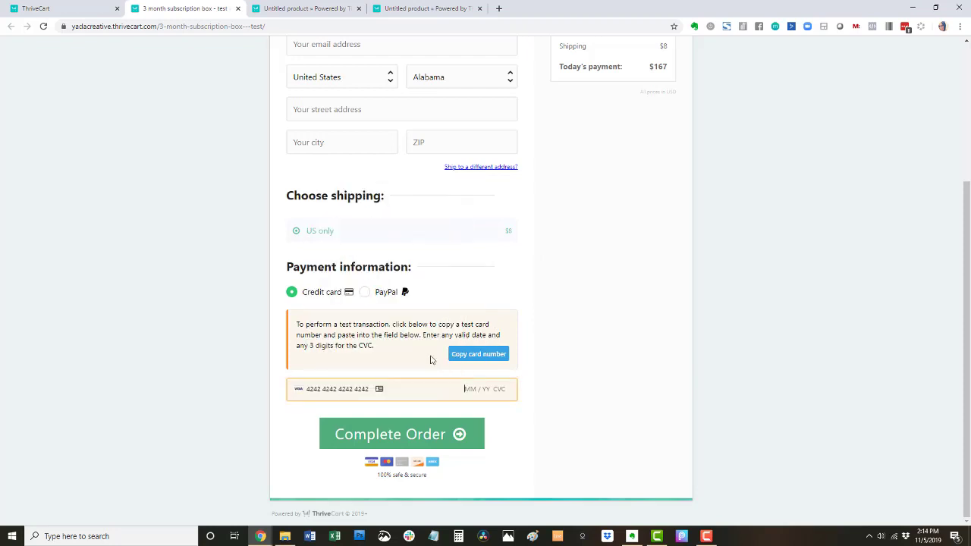
click(470, 393)
click(437, 345)
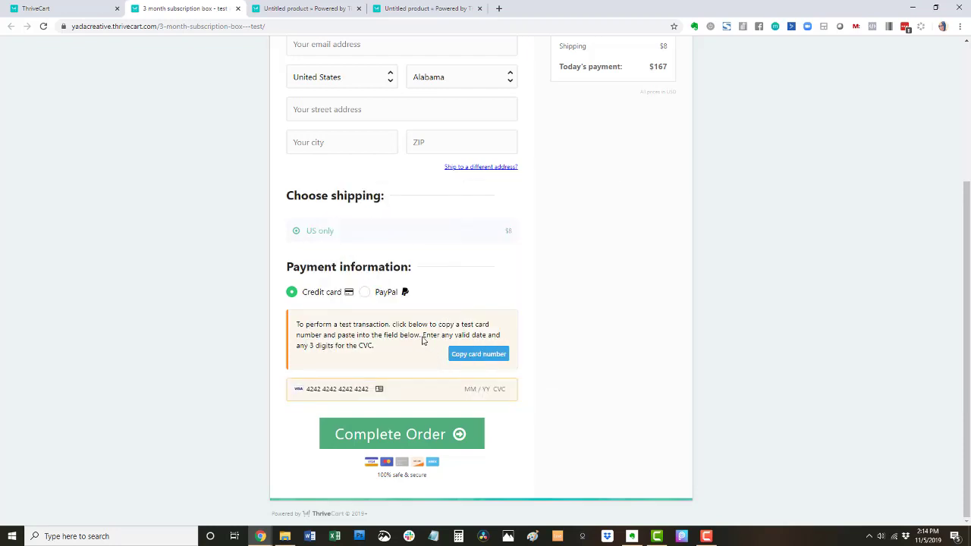
click(473, 393)
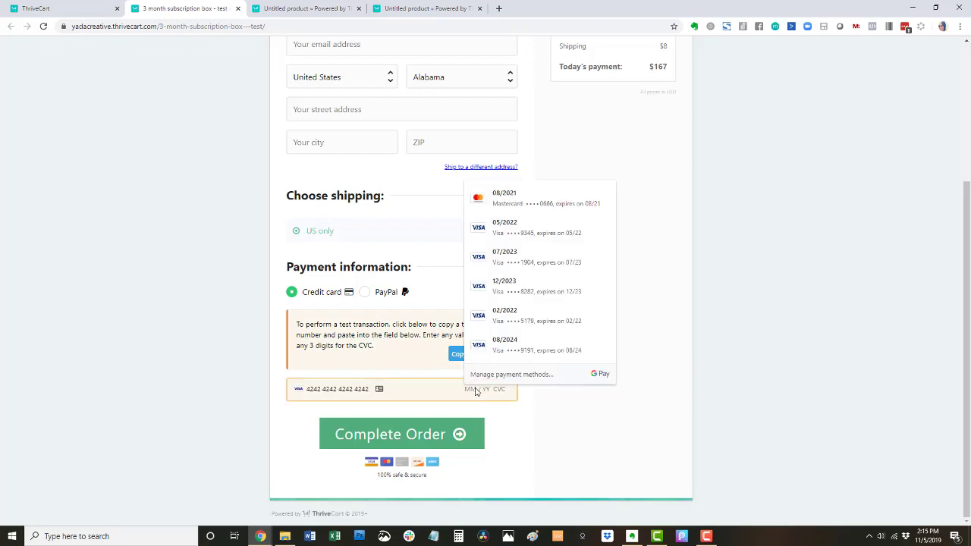
text(12)
text(123)
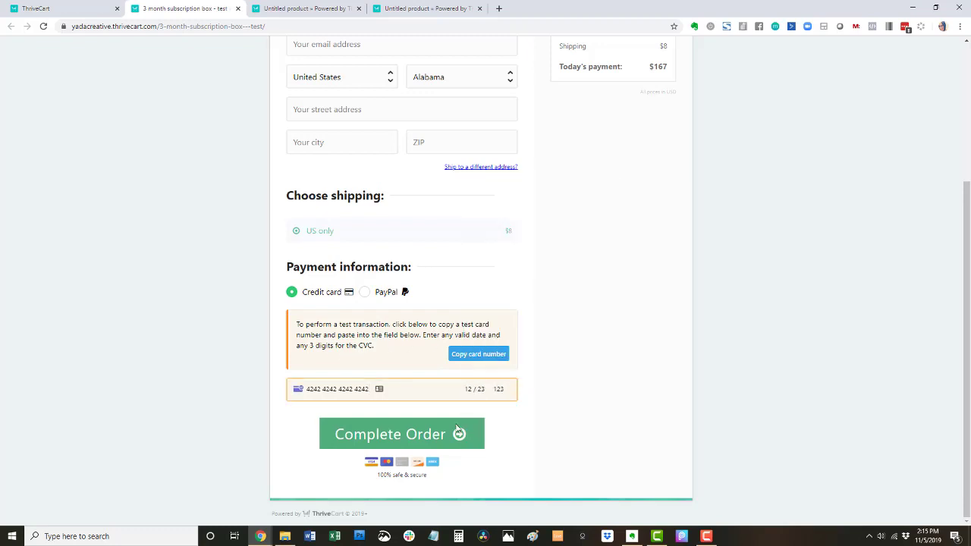
- Autofill the buyer's name, email and address from saved browser details
click(340, 213)
click(337, 247)
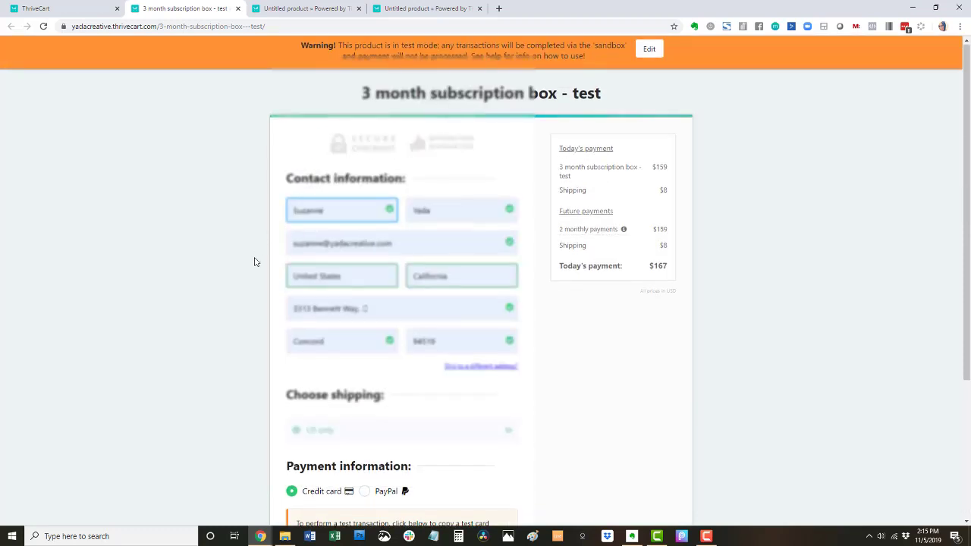
scroll(255, 262, down, 3)
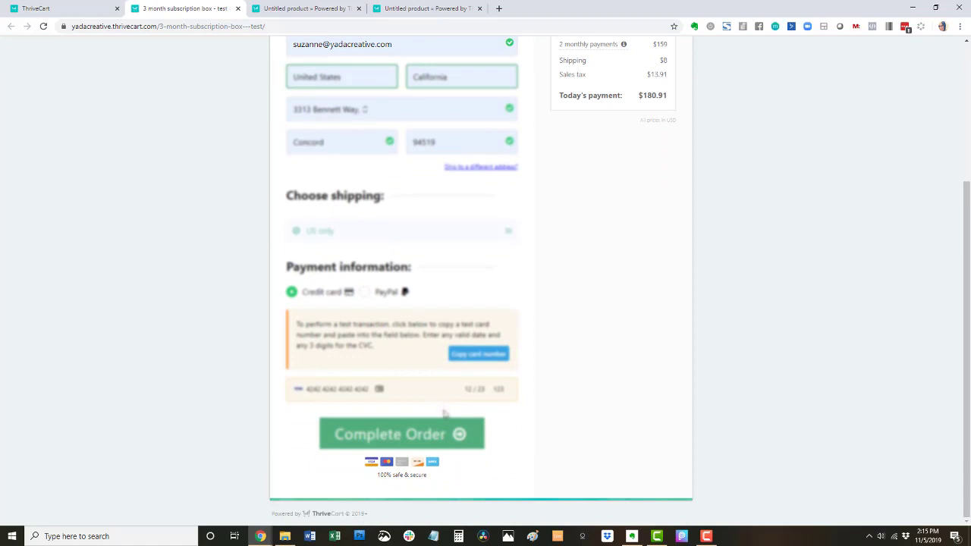
- Complete the test order, check the $180.91 success page, and reopen the product for editing
click(444, 429)
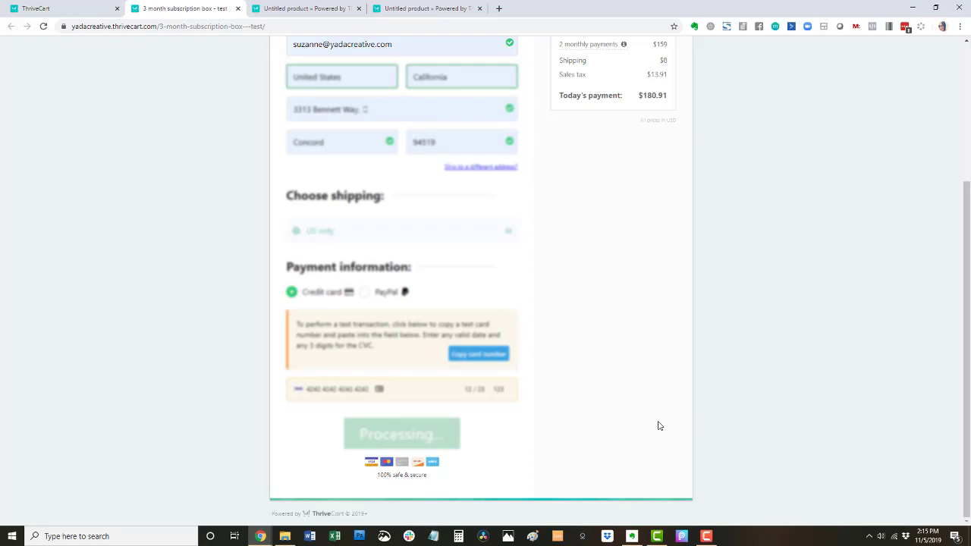
scroll(659, 425, up, 1)
scroll(668, 92, up, 1)
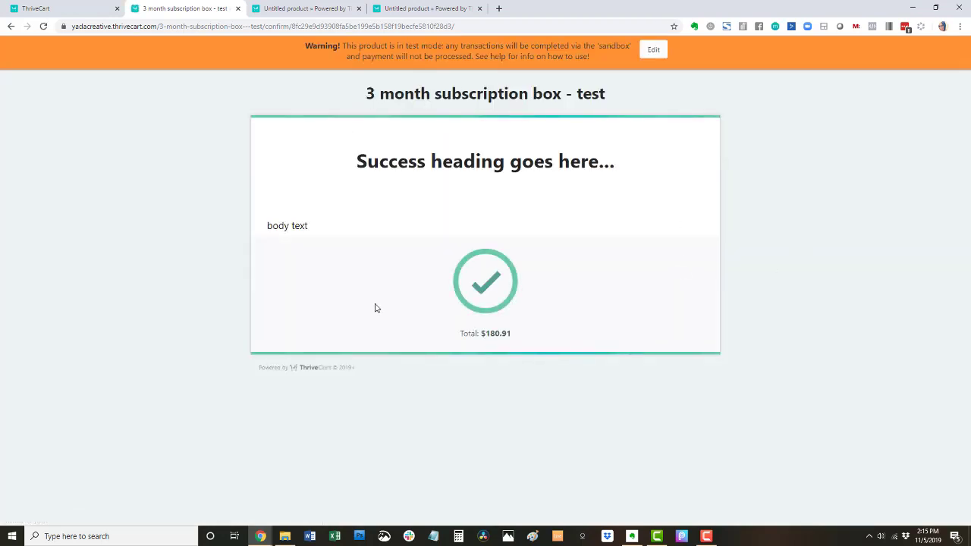
click(658, 50)
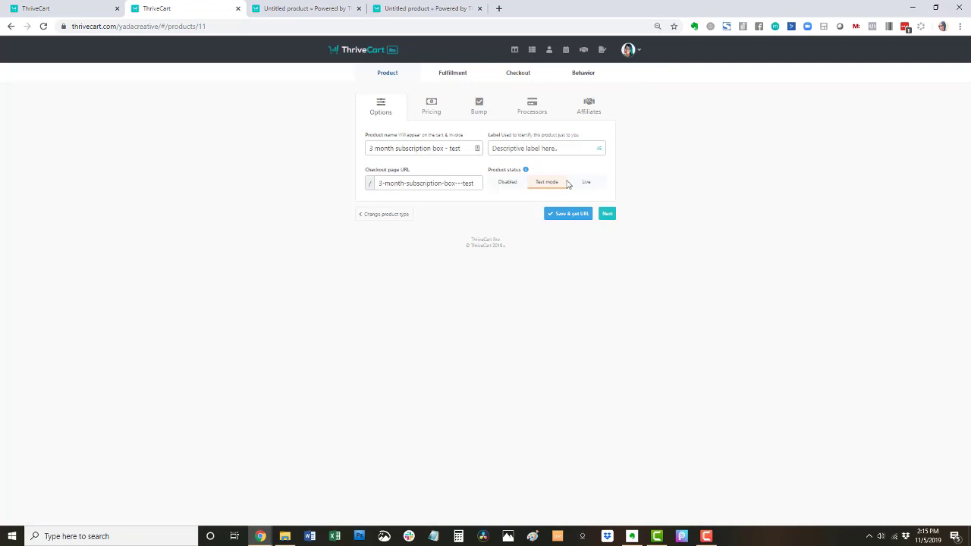
- Set the product status to Live, save, and review its live checkout URL page
click(587, 183)
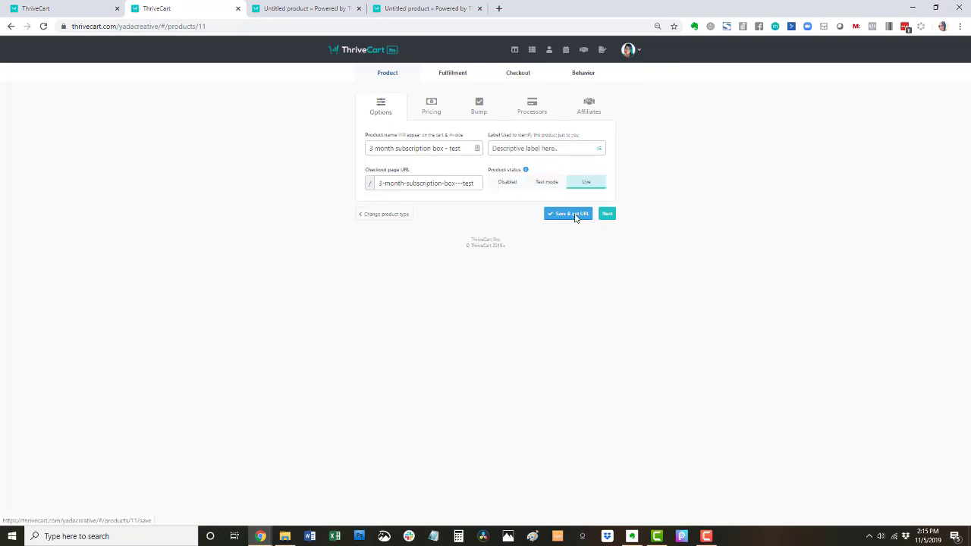
click(581, 216)
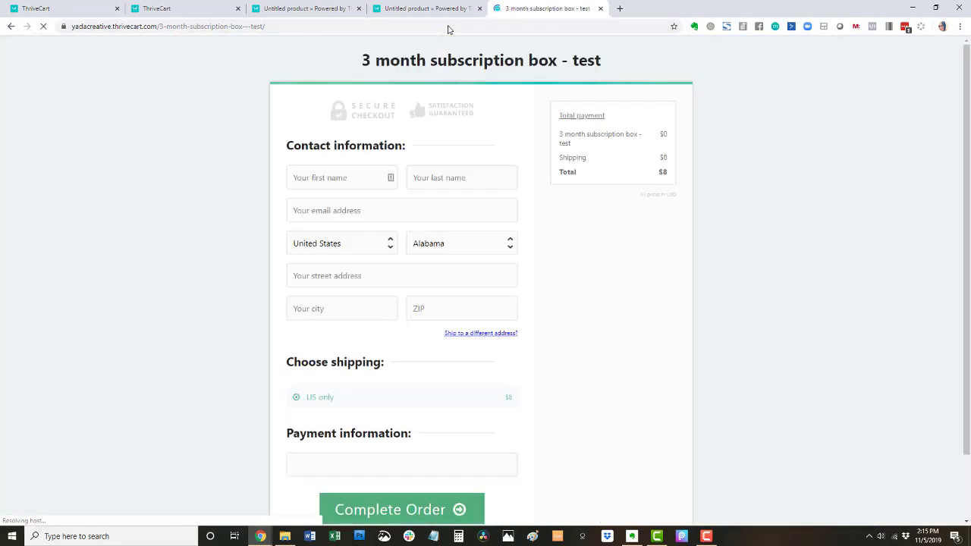
scroll(690, 132, down, 2)
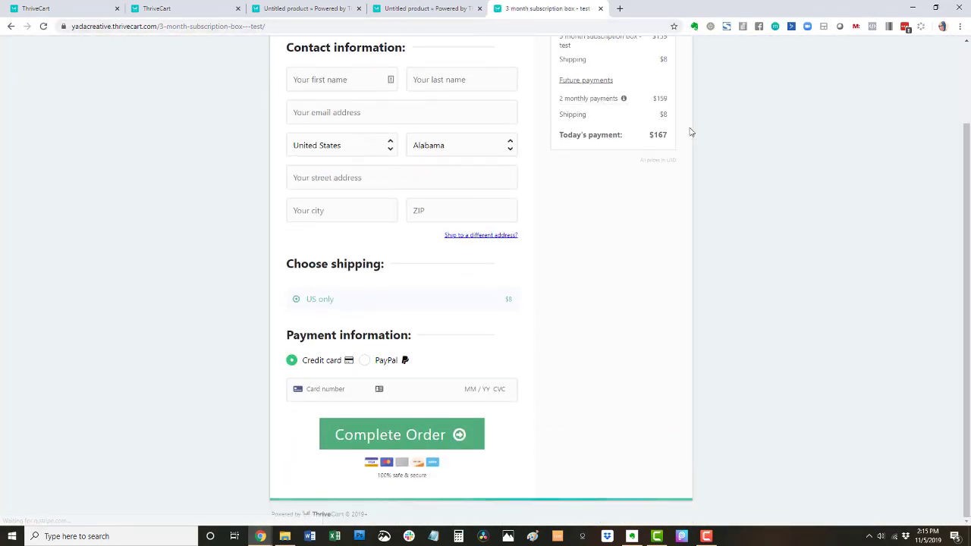
scroll(678, 203, up, 2)
click(164, 10)
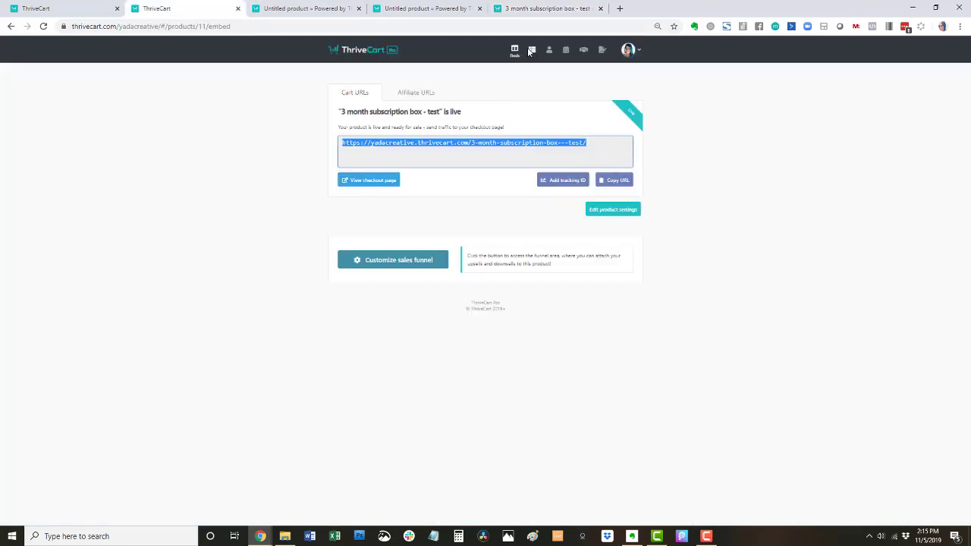
- Create a new untitled product from the Products list
click(531, 50)
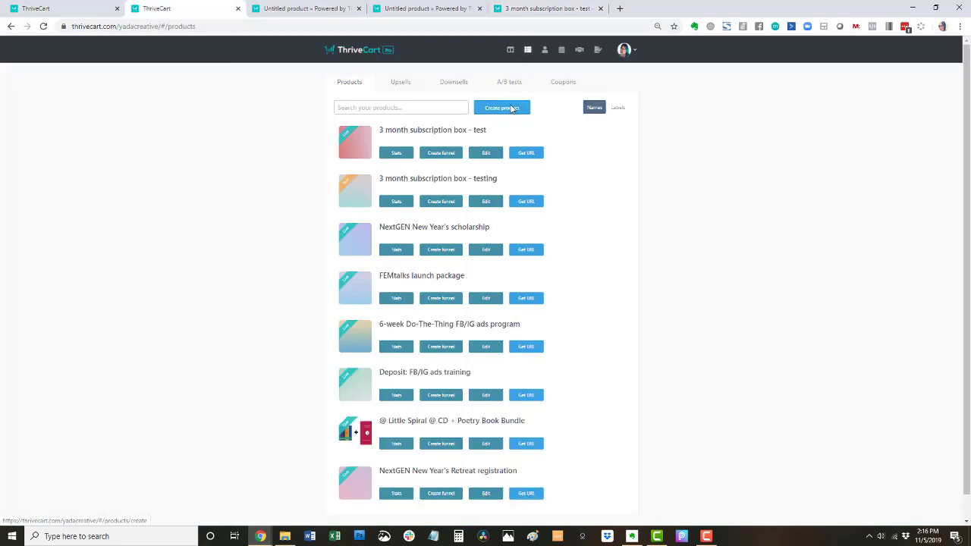
click(514, 108)
click(527, 184)
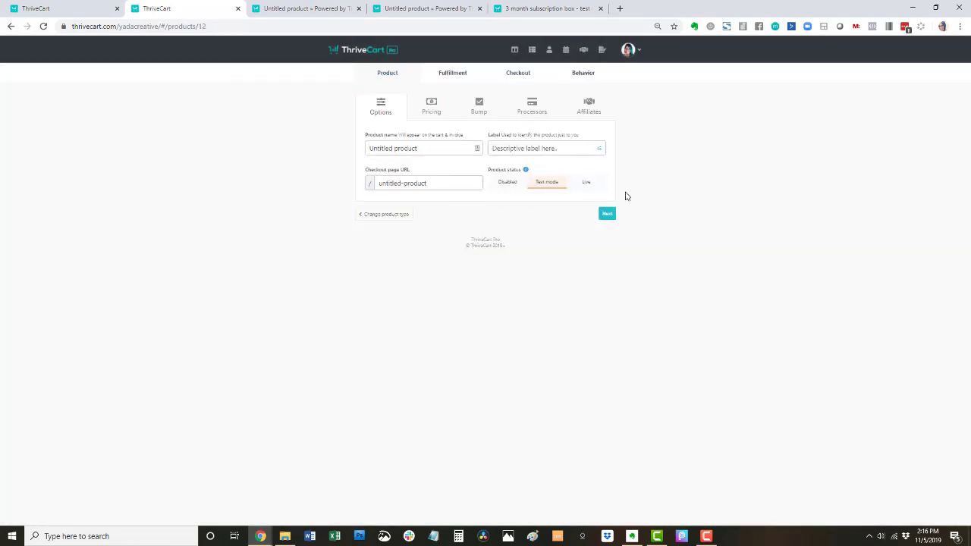
- Step through the new product's Pricing, Bump, Processors, Affiliates, Fulfillment, Checkout and Behavior sections
click(445, 114)
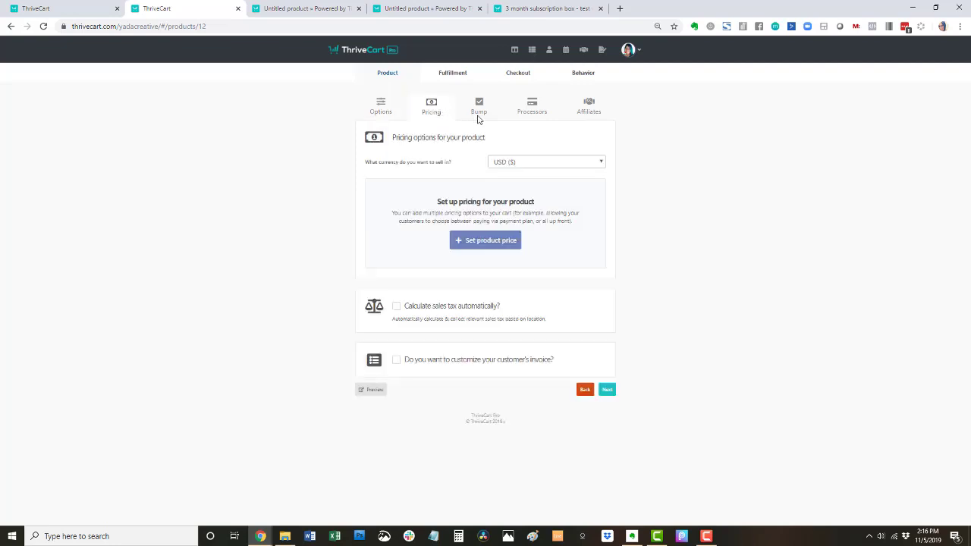
click(478, 115)
click(533, 114)
click(581, 113)
click(455, 74)
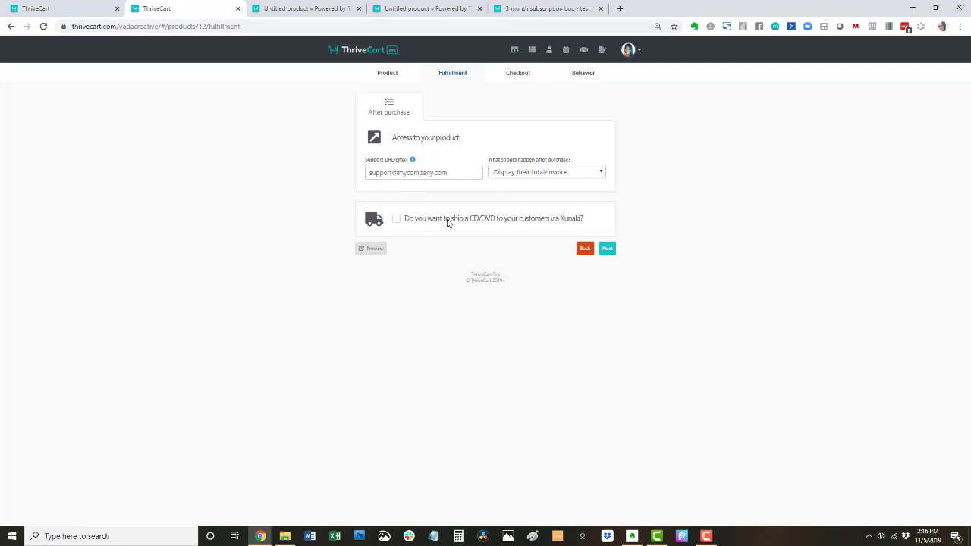
click(513, 78)
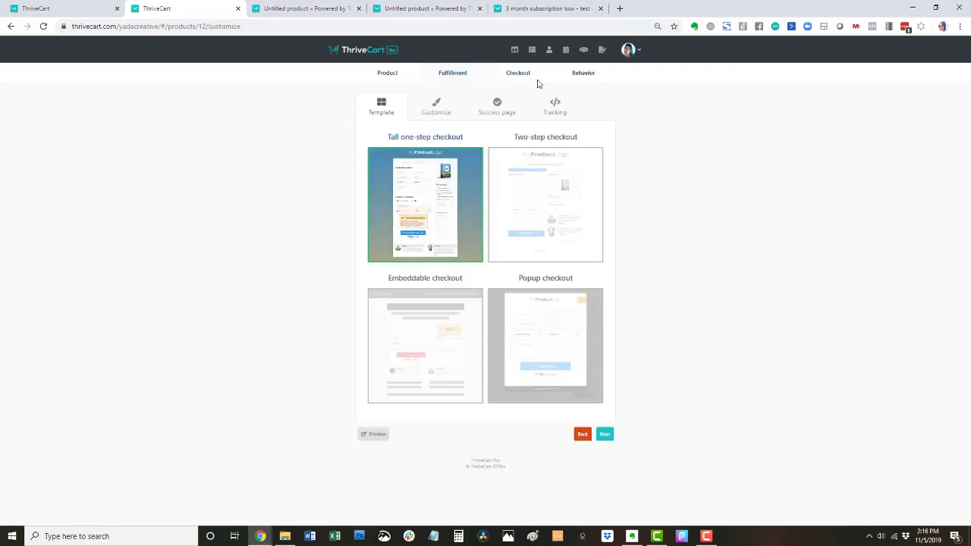
click(572, 75)
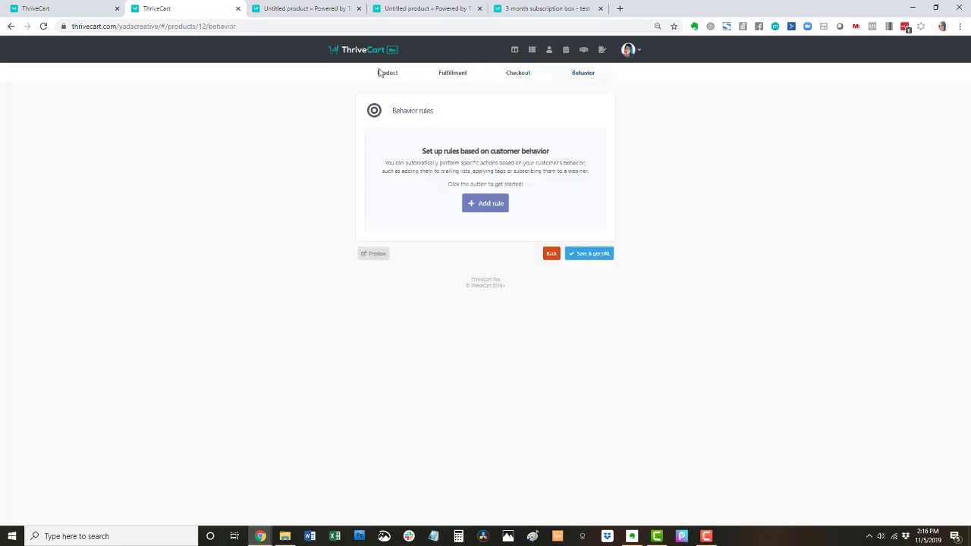
click(387, 73)
click(514, 48)
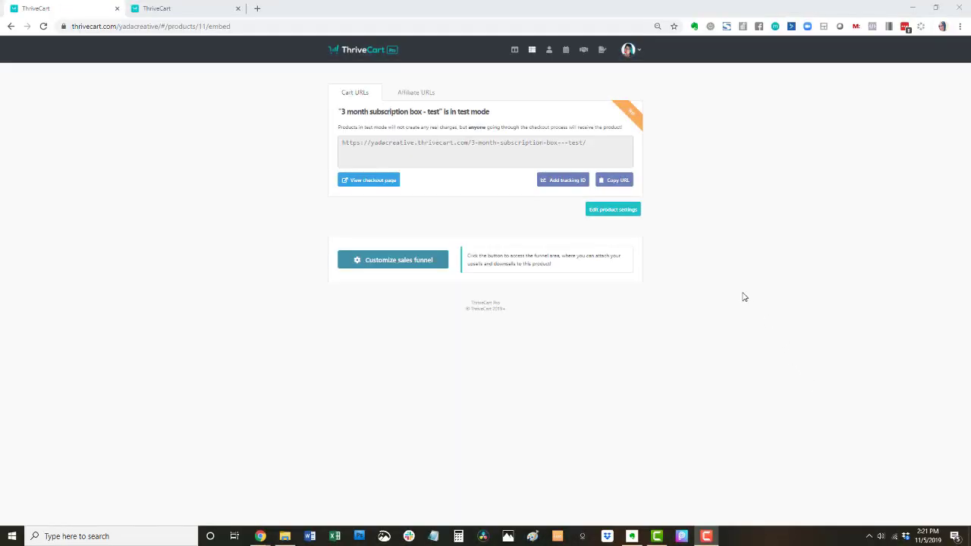
- Go to the Integrations page from the account settings
click(628, 51)
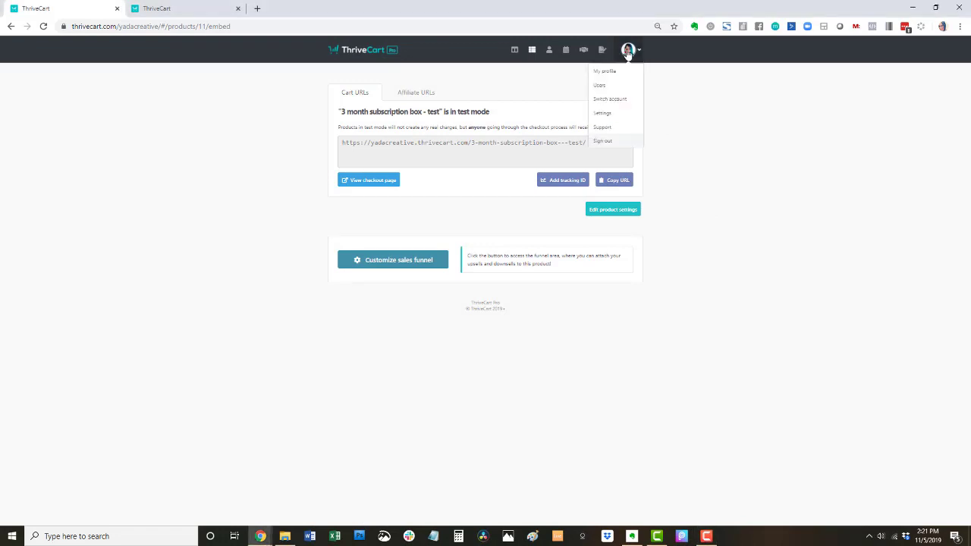
click(610, 116)
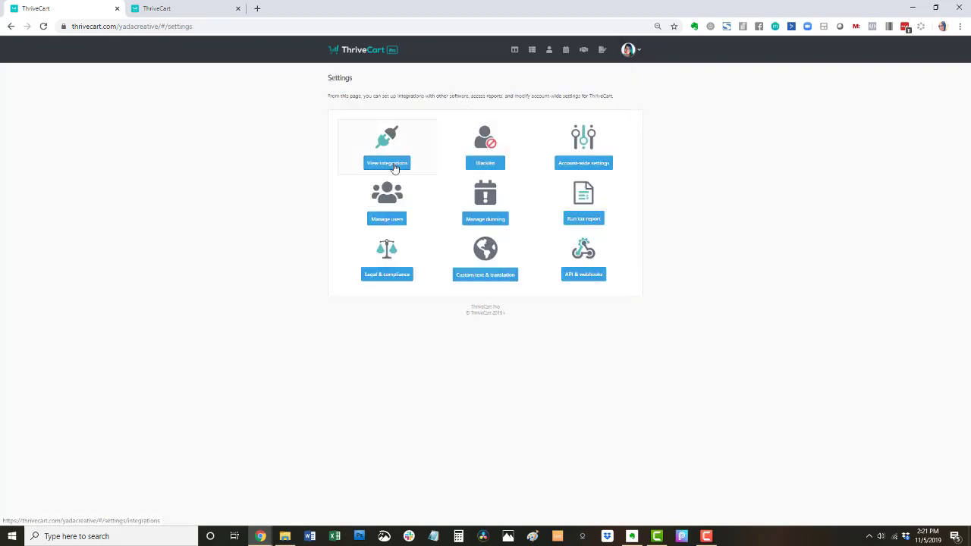
click(394, 165)
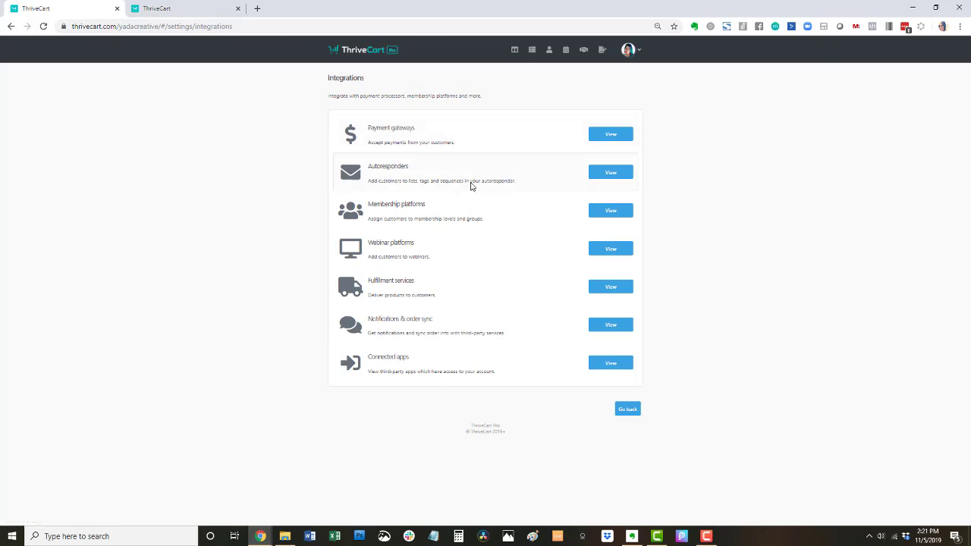
- Browse the payment gateway, autoresponder, membership and webinar platform integrations, finding Demio
click(614, 134)
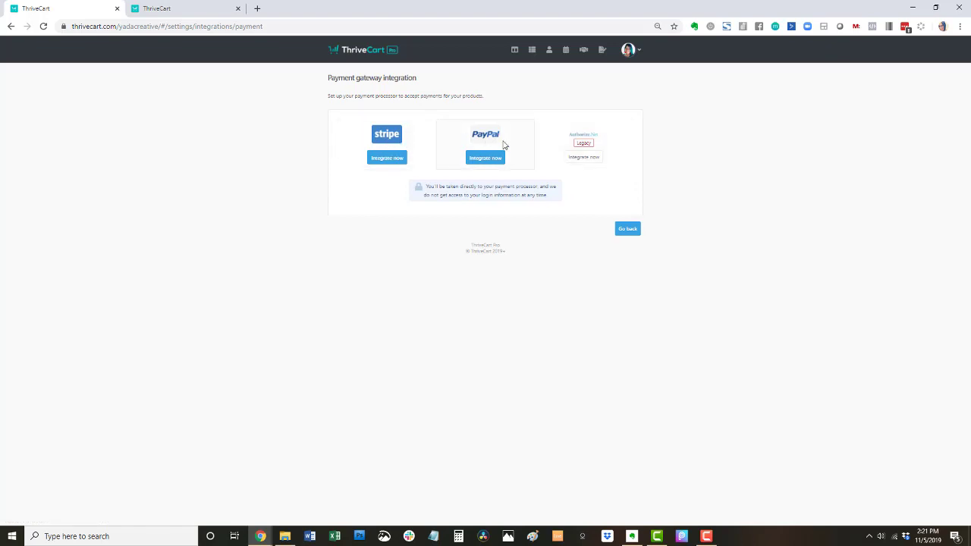
click(623, 229)
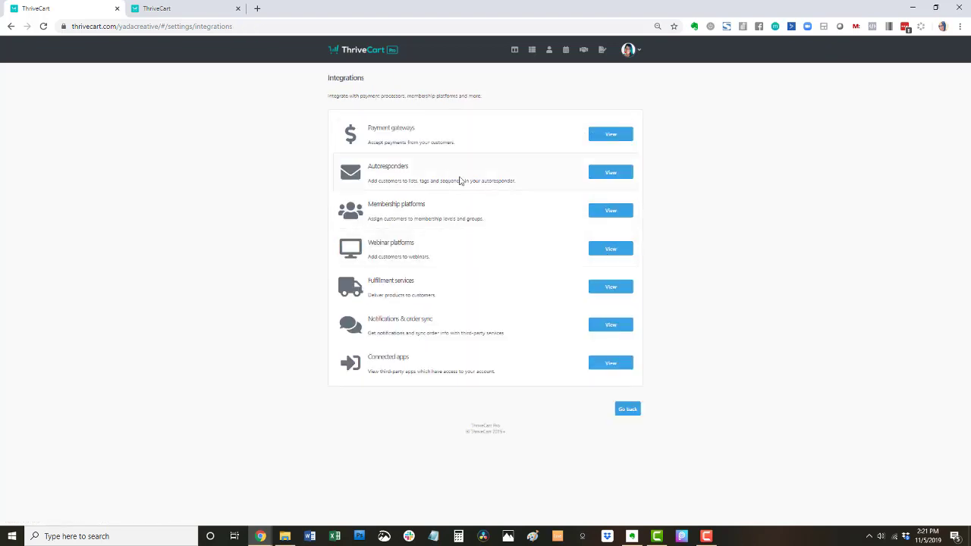
click(613, 173)
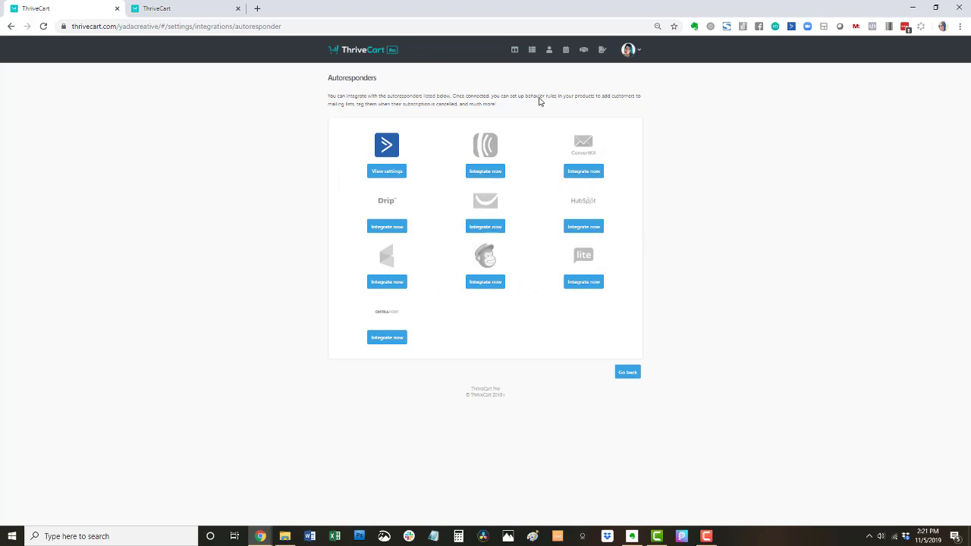
click(628, 375)
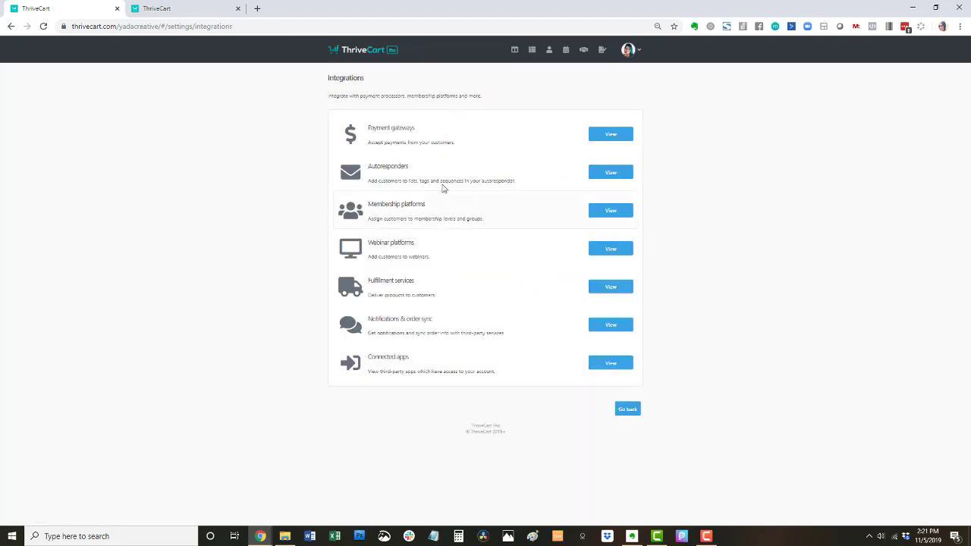
click(594, 216)
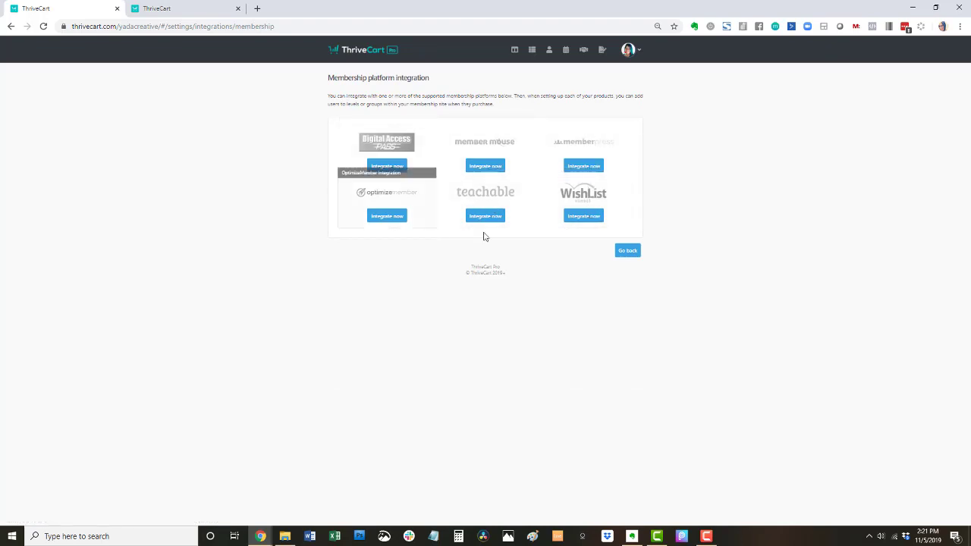
click(629, 253)
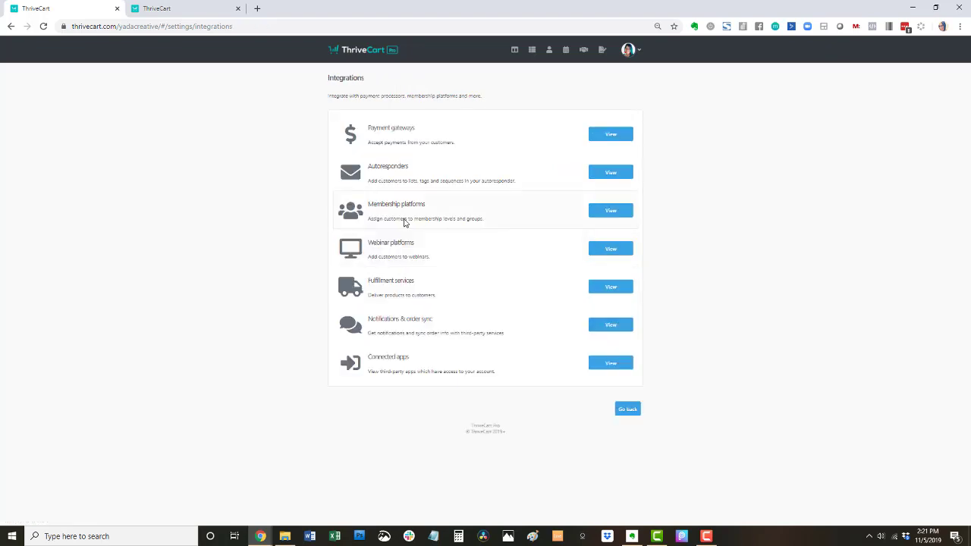
click(623, 250)
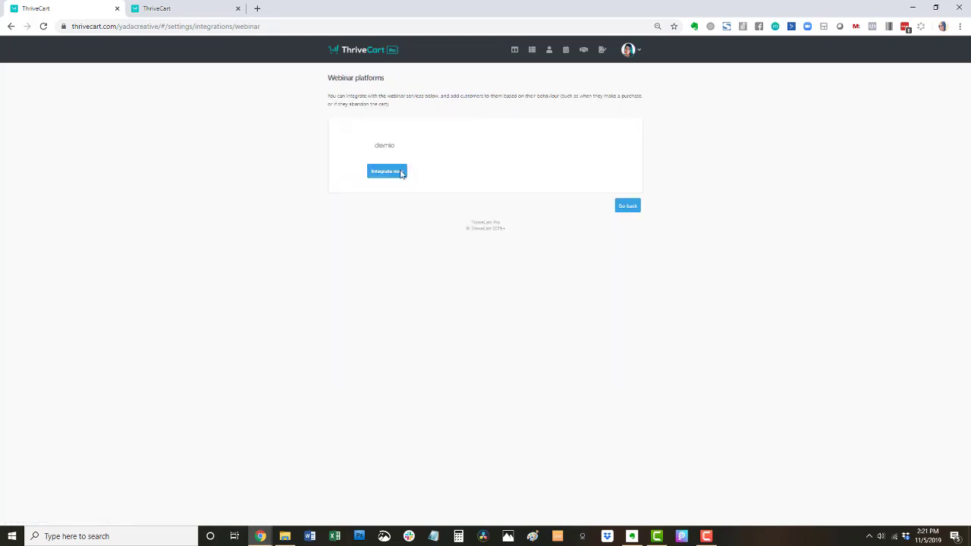
- Look over the fulfillment service, notifications and order sync, and connected apps integrations
click(628, 207)
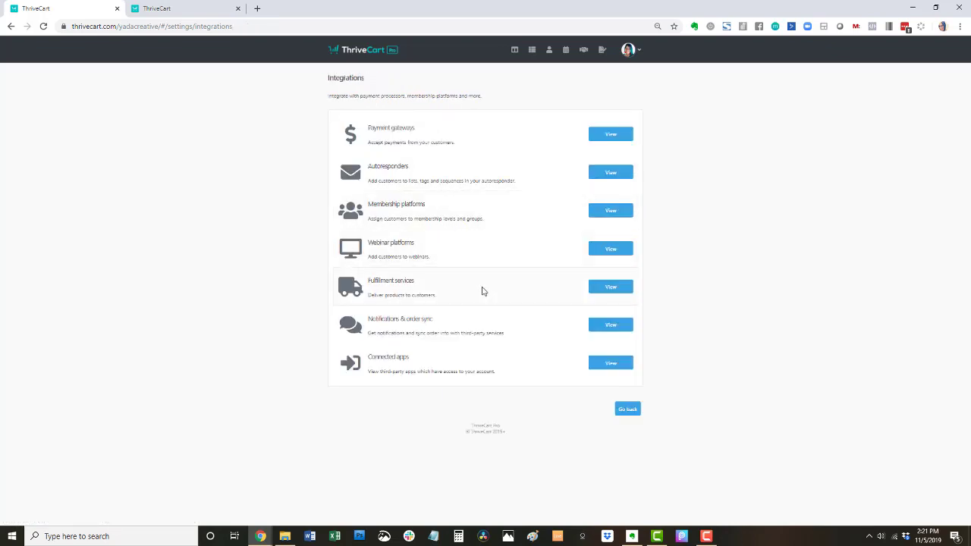
click(624, 288)
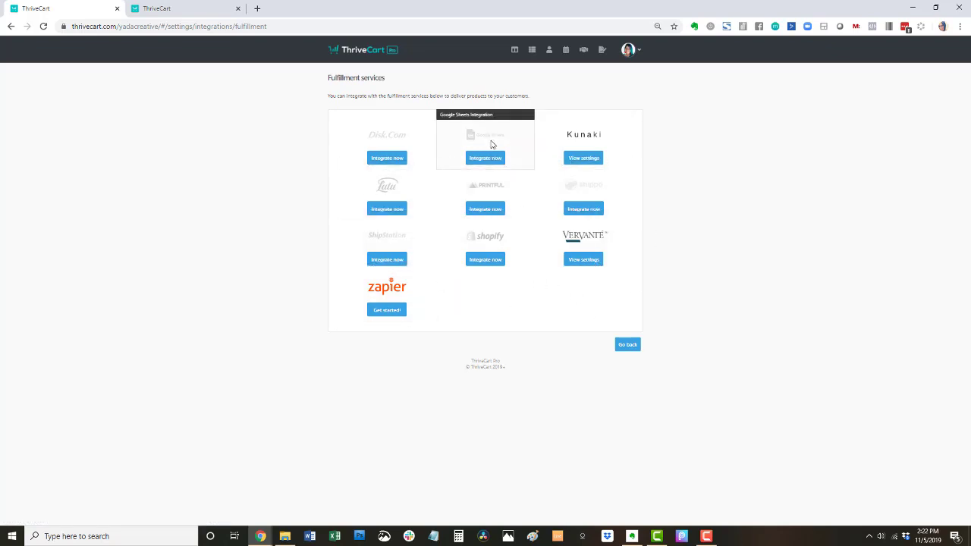
click(628, 346)
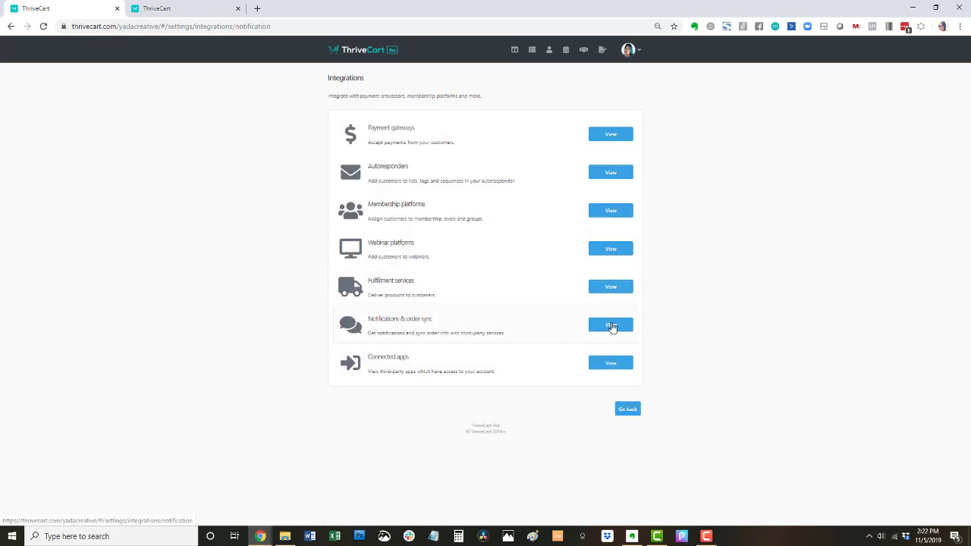
click(611, 326)
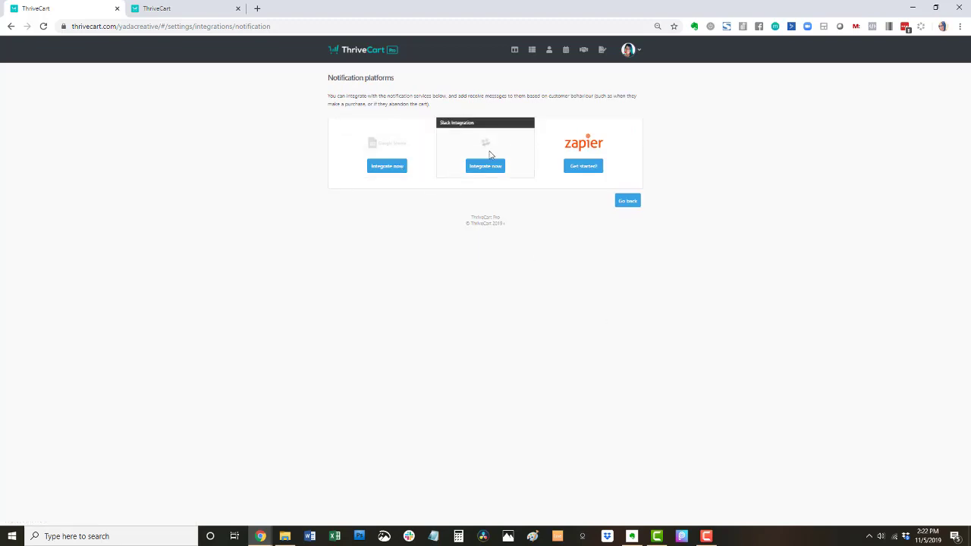
click(625, 203)
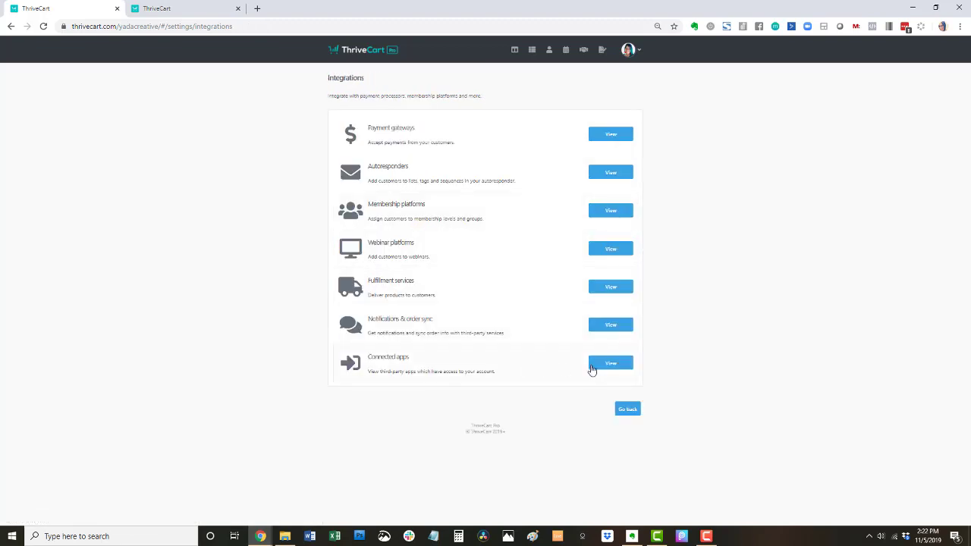
click(591, 368)
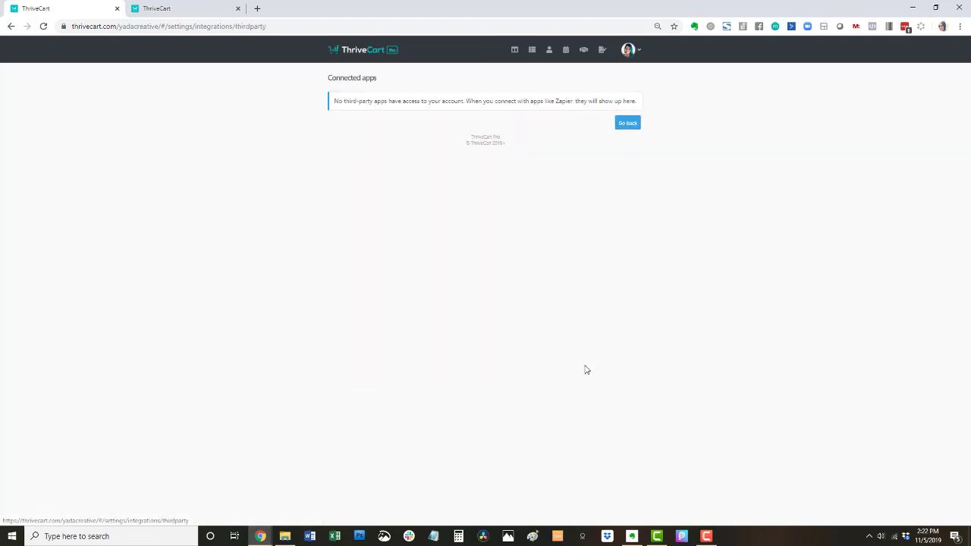
click(628, 123)
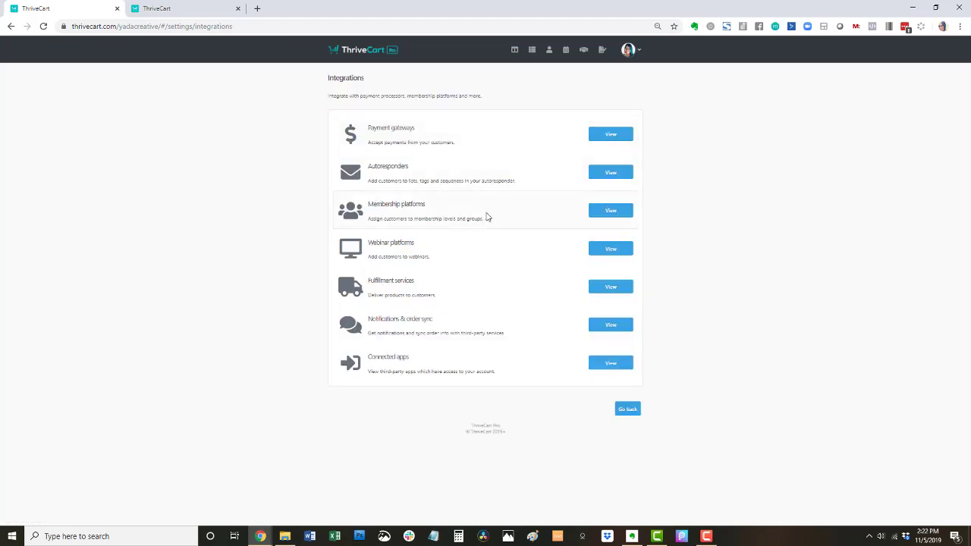
- Check ShipStation's integration setup page, then return to the integration categories
click(608, 291)
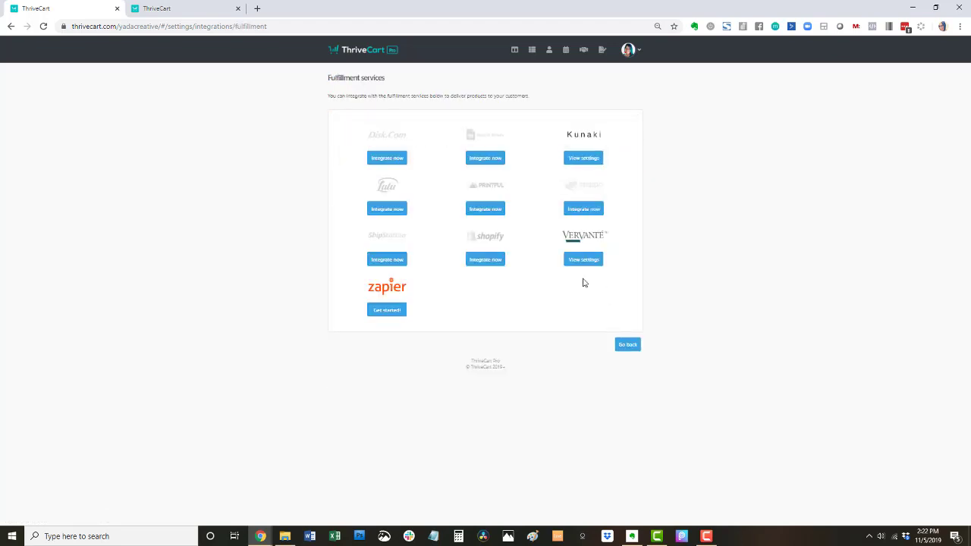
click(386, 259)
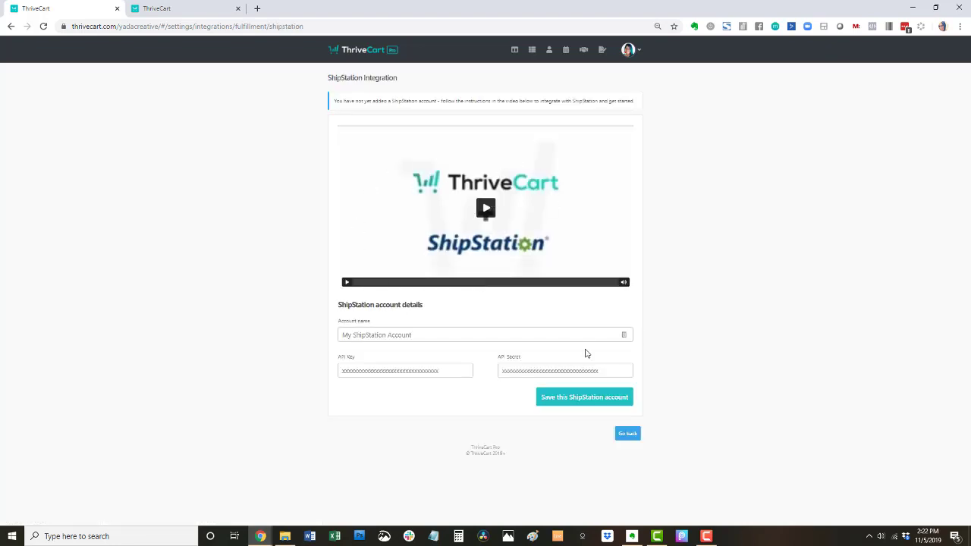
click(628, 433)
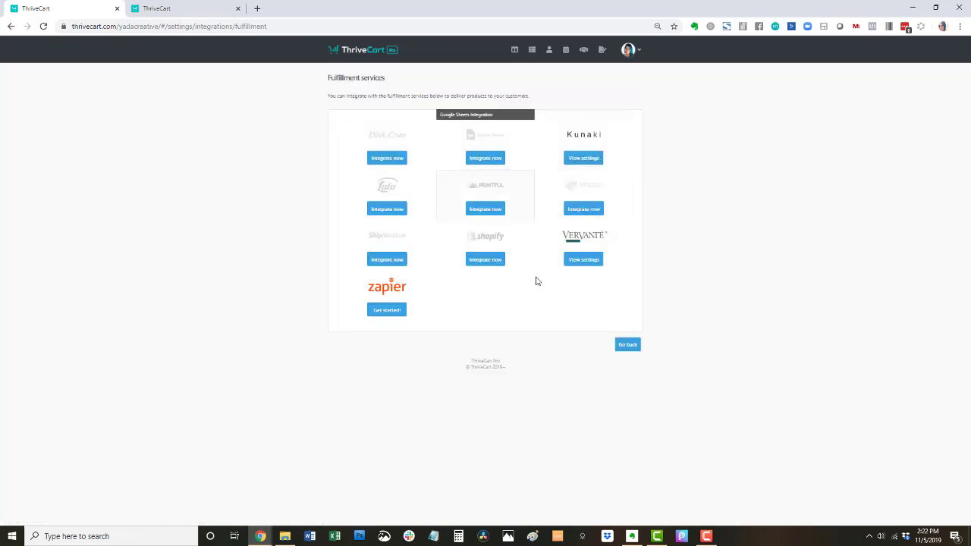
click(628, 346)
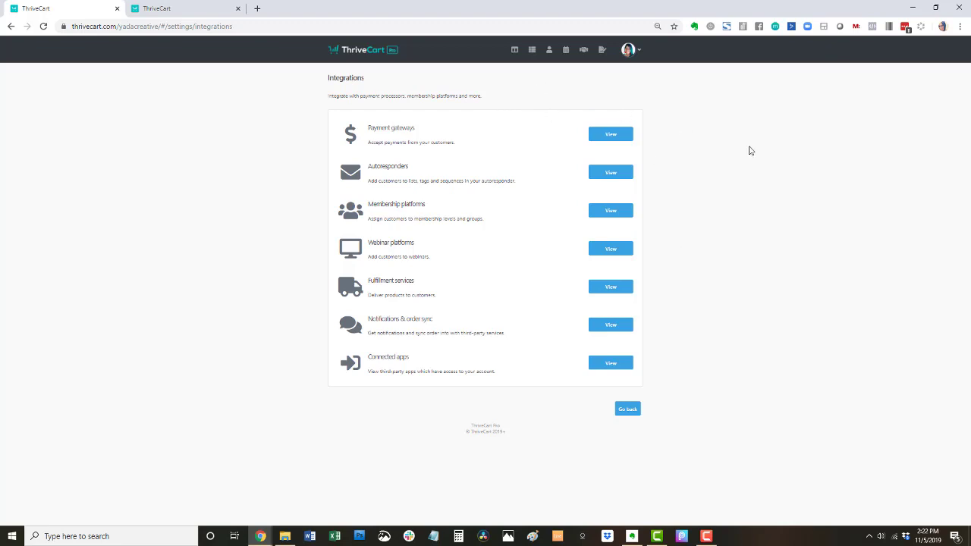
- Create a new digital upsell, which appears as Untitled upsell in the upsells list
click(531, 50)
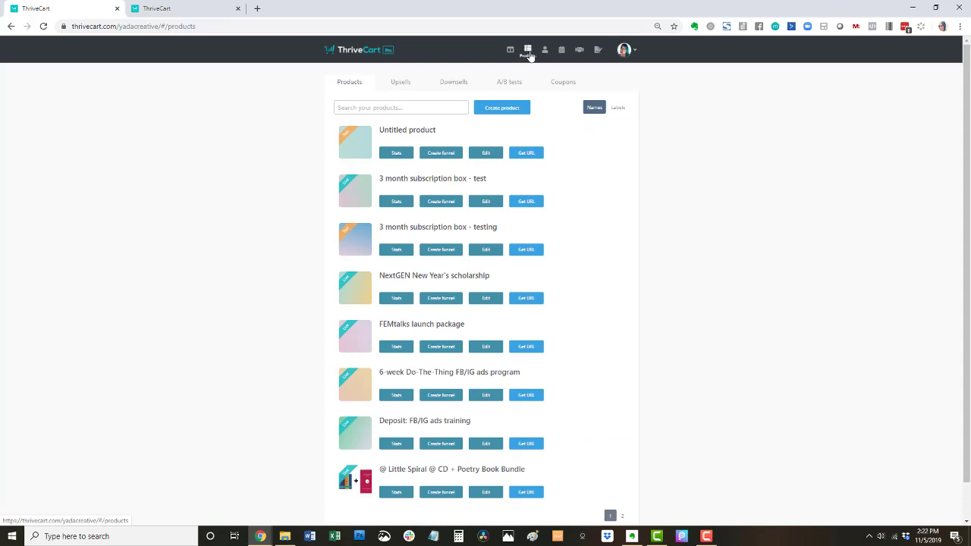
click(404, 83)
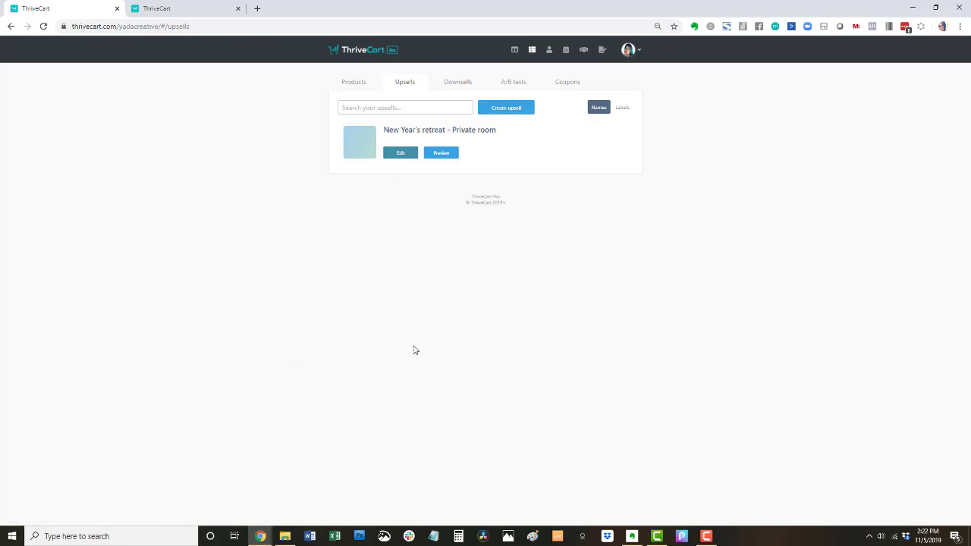
click(499, 107)
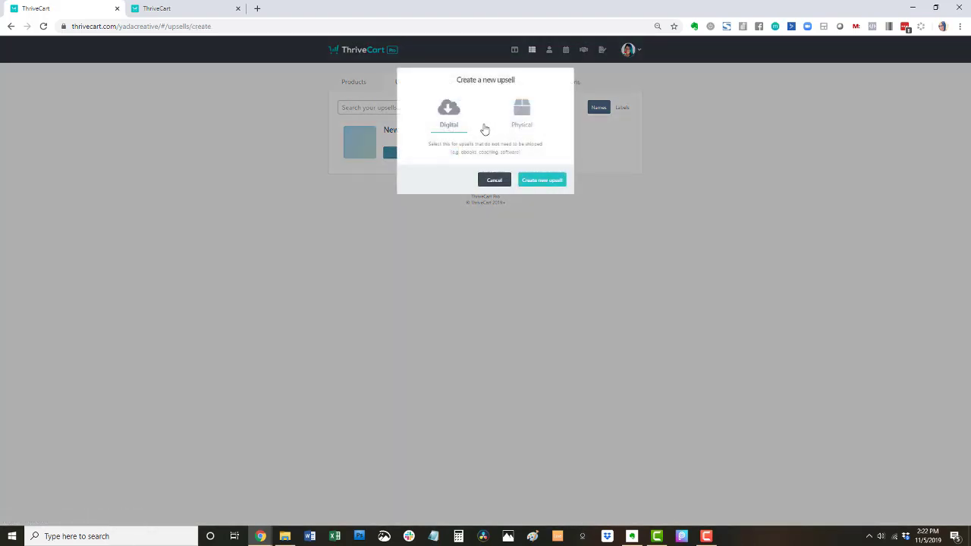
click(448, 106)
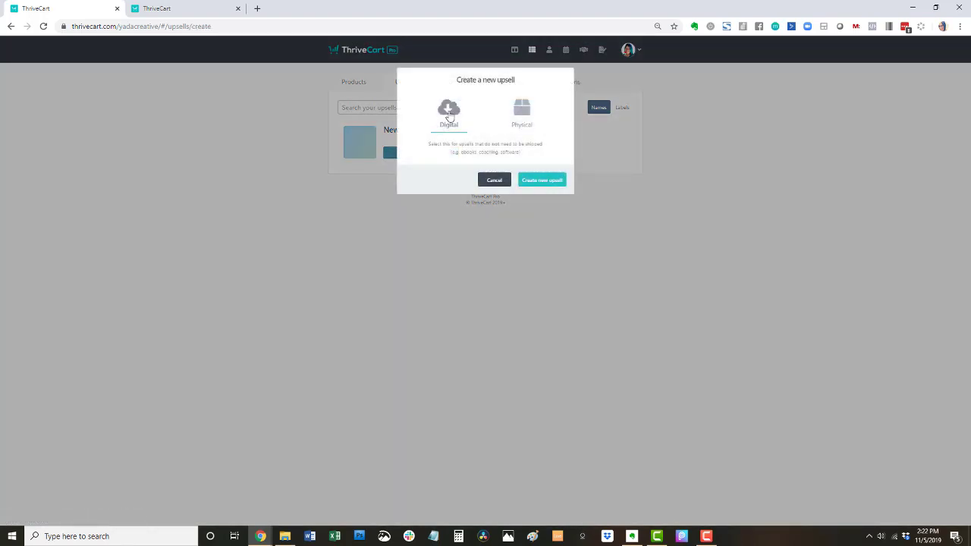
click(551, 183)
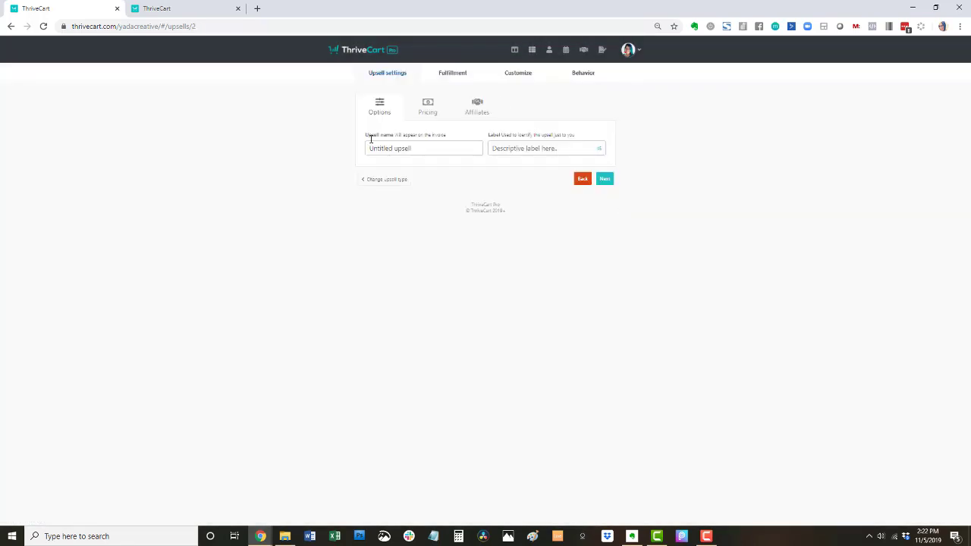
click(582, 182)
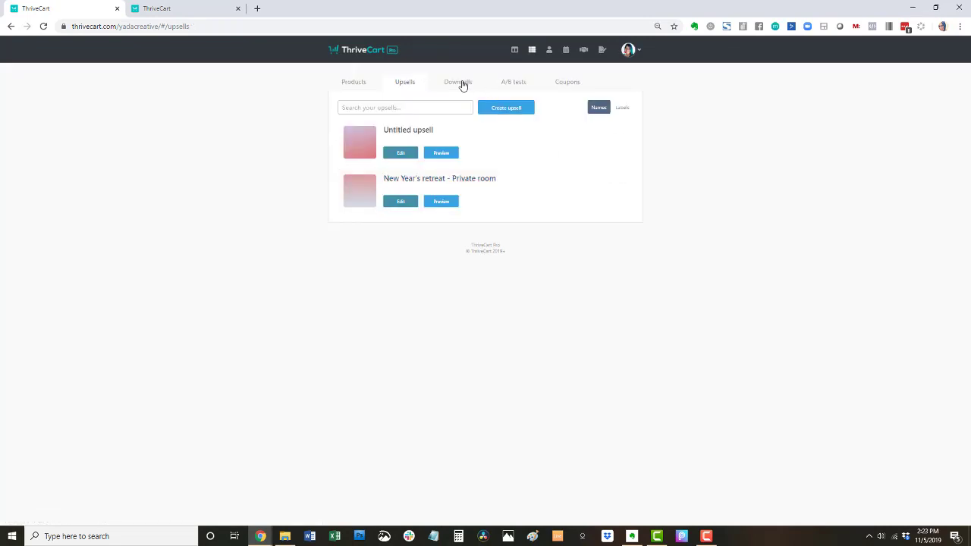
- Look over the downsells and A/B tests pages, cancelling a new A/B test, then go to coupons
click(459, 83)
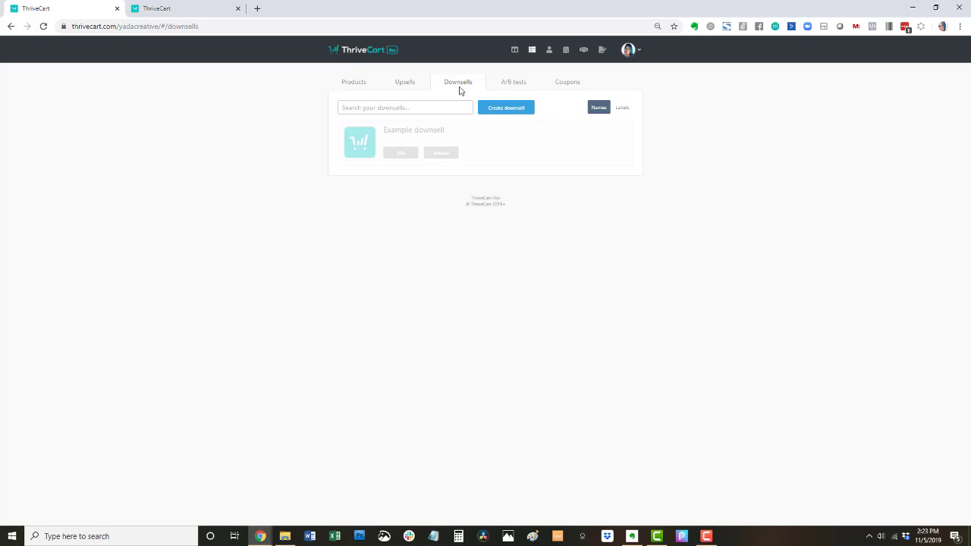
click(406, 87)
click(510, 85)
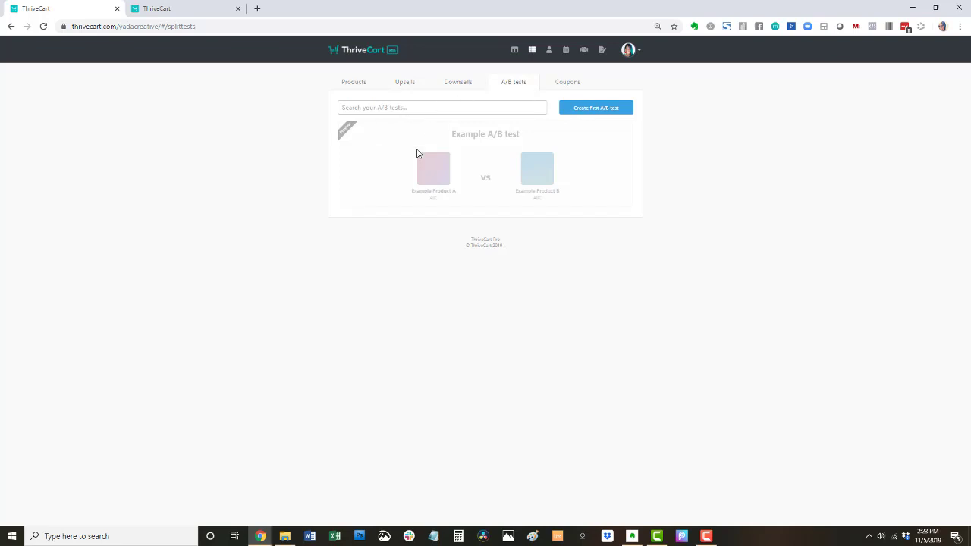
click(590, 115)
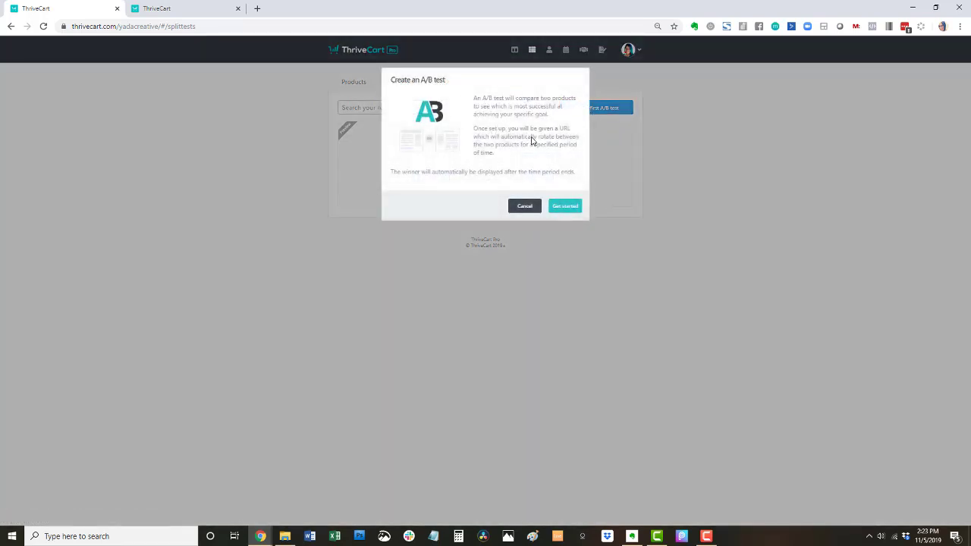
click(523, 208)
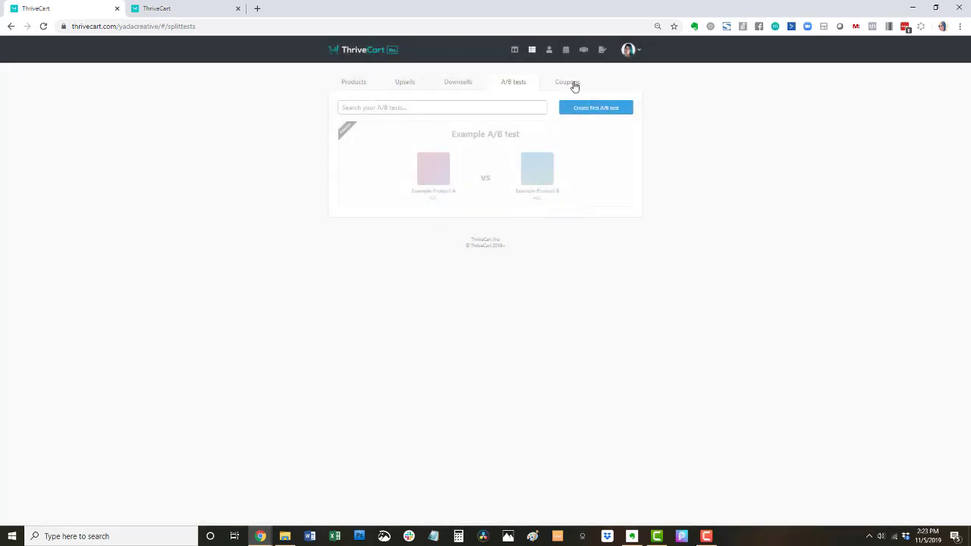
click(568, 83)
- Start a new coupon, keeping status Enabled and discount type Fixed price
click(600, 110)
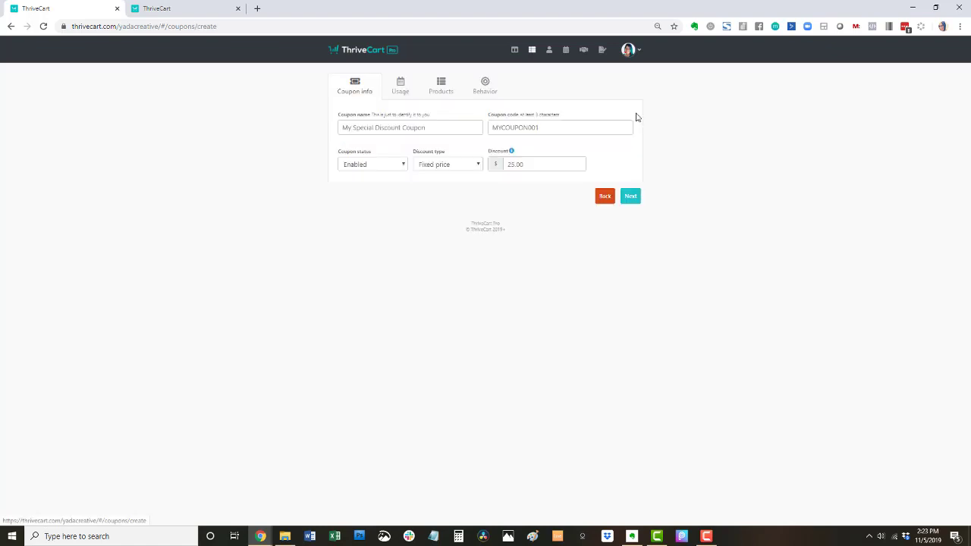
click(375, 167)
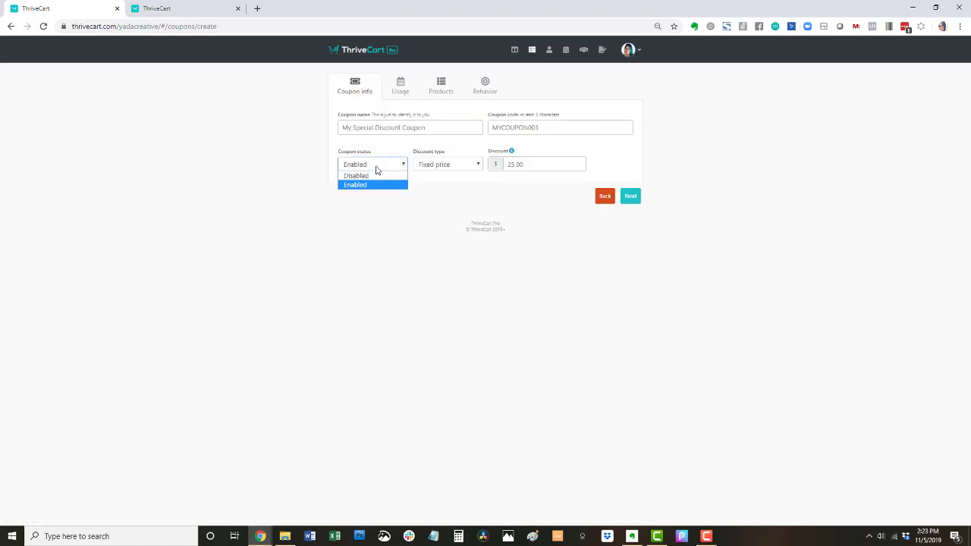
click(391, 147)
click(447, 168)
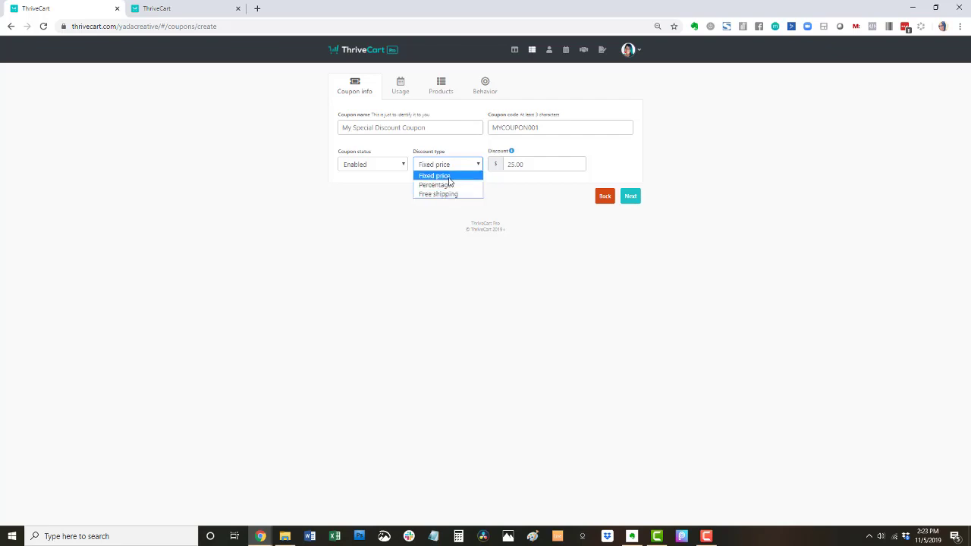
click(537, 152)
click(541, 164)
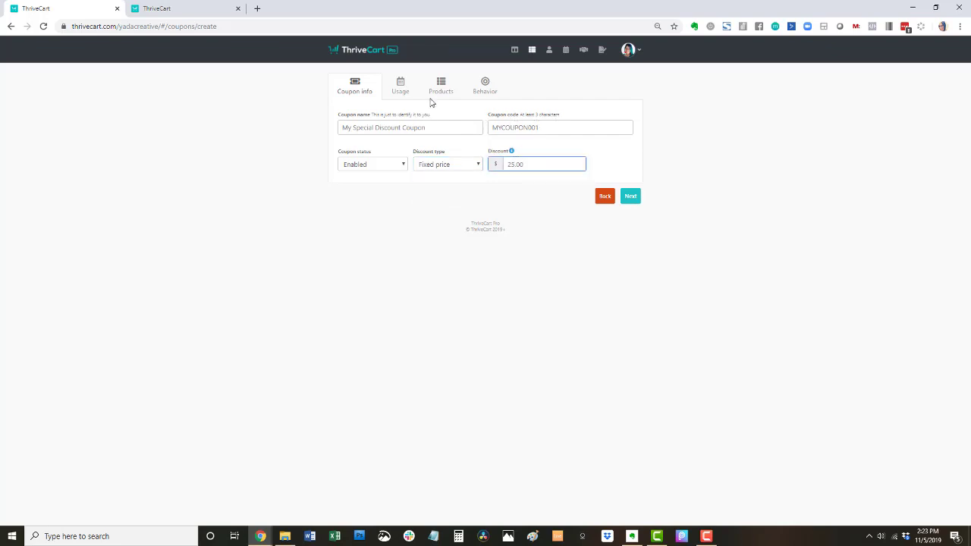
- Keep the coupon redeemable immediately until disabled, with affiliate auto-apply set to No
click(405, 95)
click(404, 128)
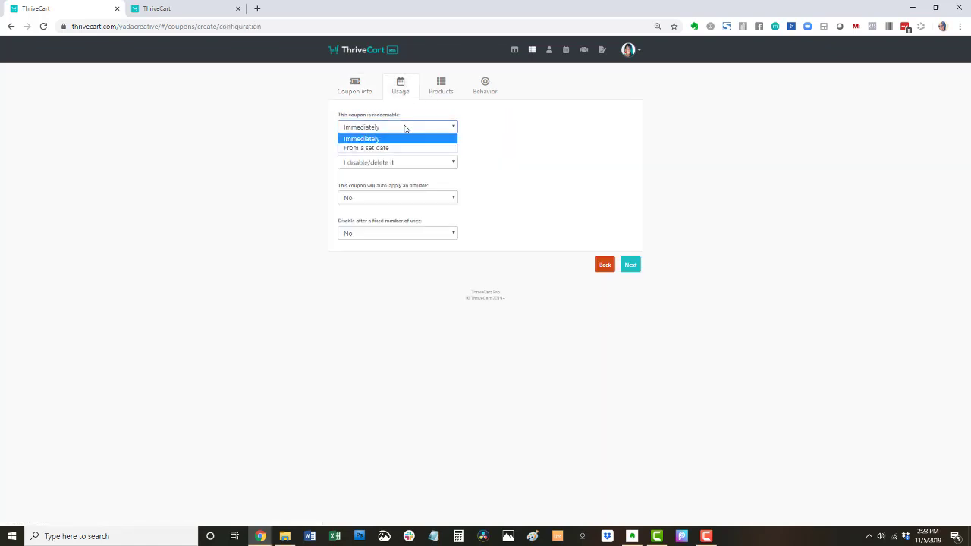
click(526, 130)
click(439, 163)
click(506, 141)
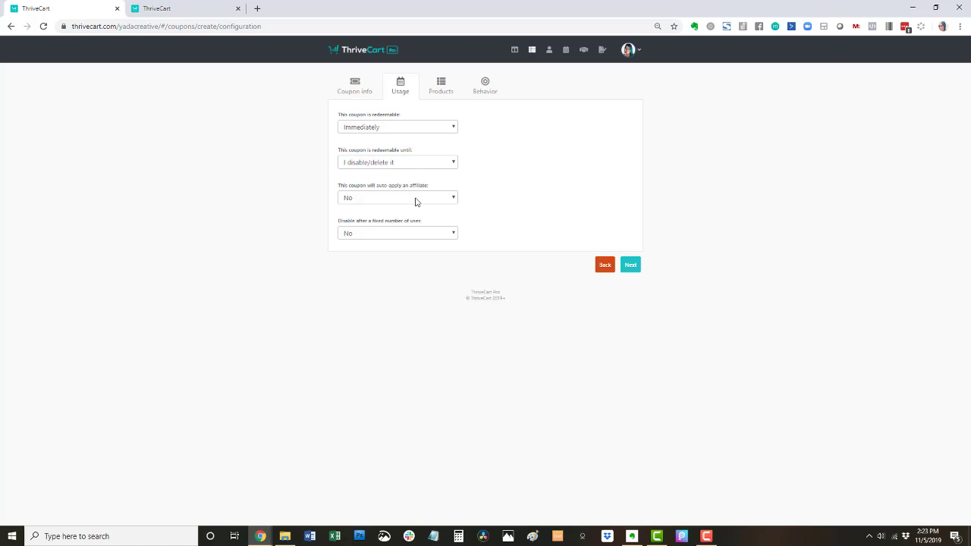
click(414, 199)
click(514, 188)
- Leave the coupon applying to All of my products and move to the Behavior step
click(433, 93)
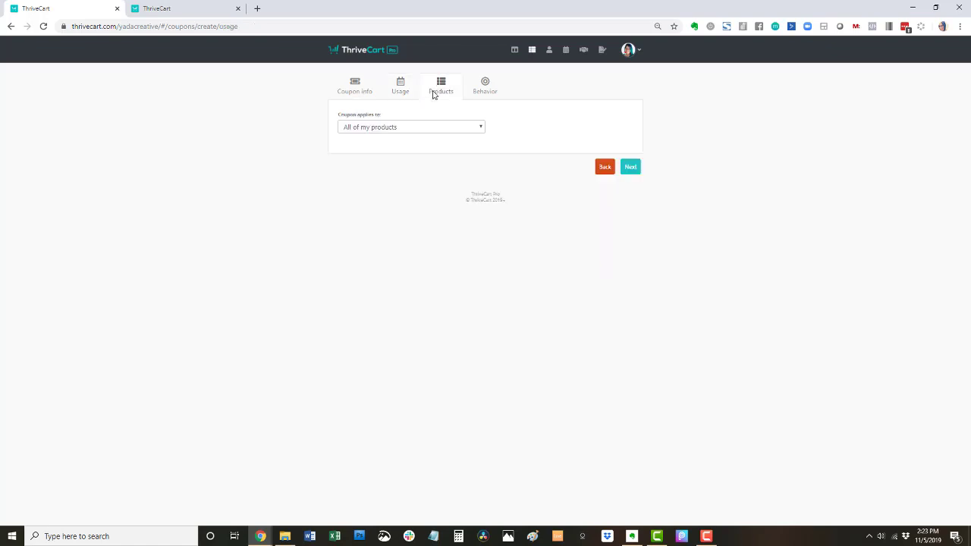
click(434, 128)
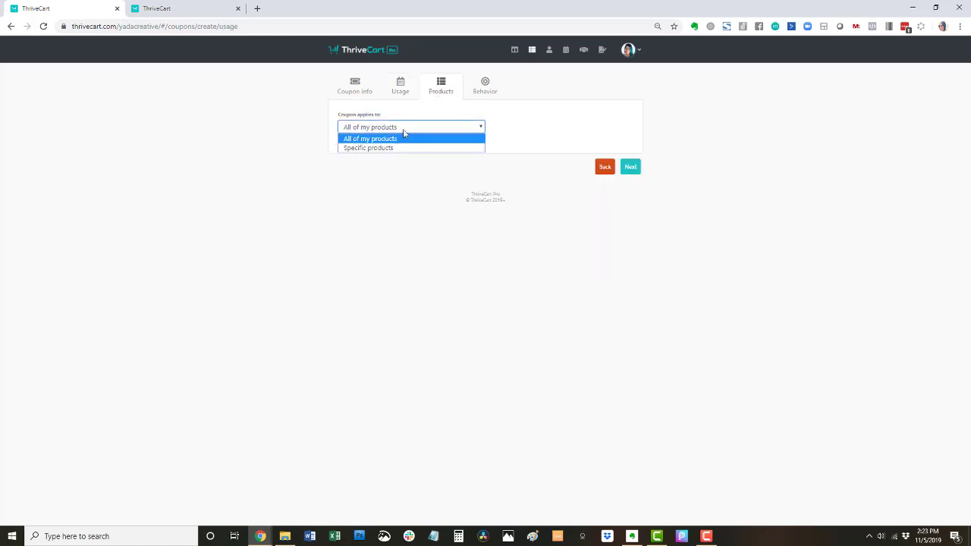
click(407, 125)
click(483, 85)
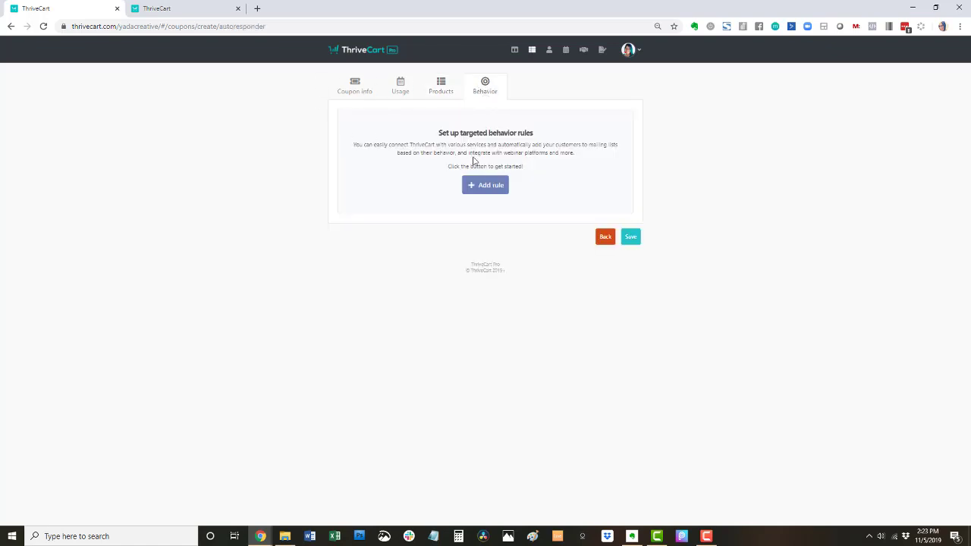
- Add an ActiveCampaign behavior rule putting anyone who purchases with this coupon on an existing tag
click(481, 186)
click(421, 129)
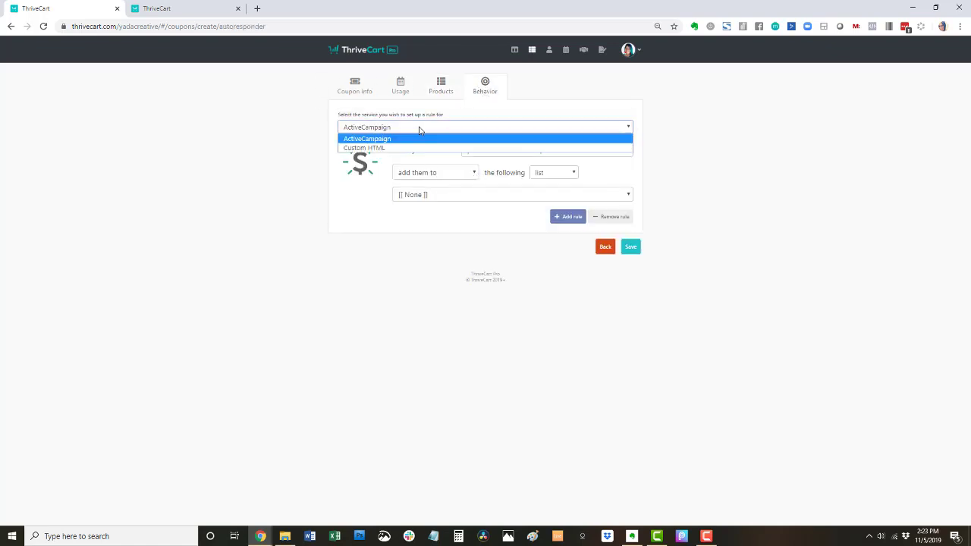
click(408, 138)
click(490, 154)
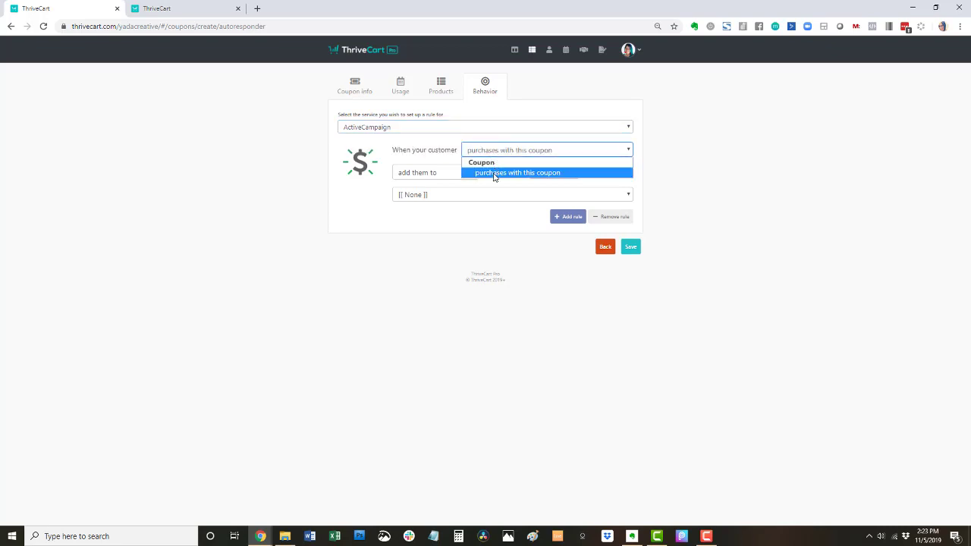
click(493, 173)
click(538, 173)
click(539, 206)
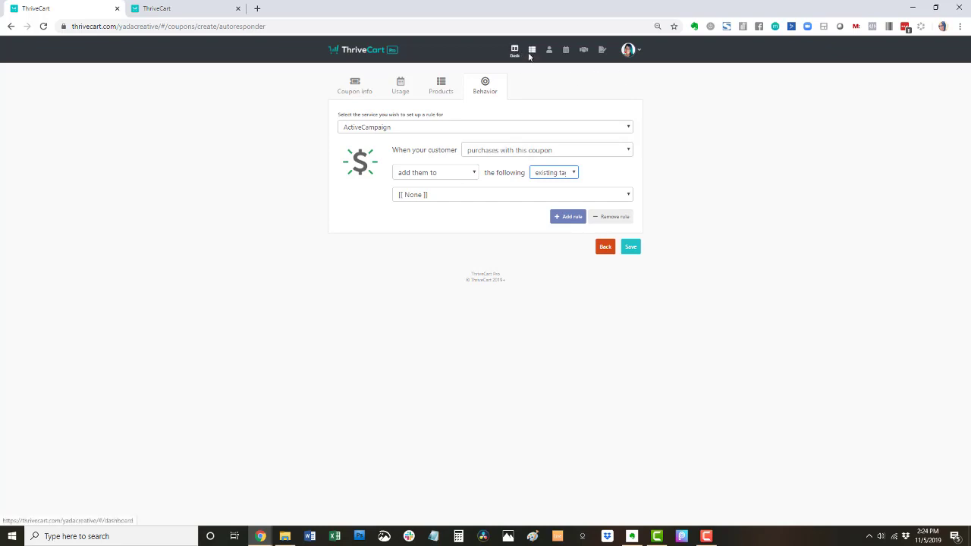
- Enable the sales funnel for 3 month subscription box - test, keeping the invoice displayed after purchase
click(515, 51)
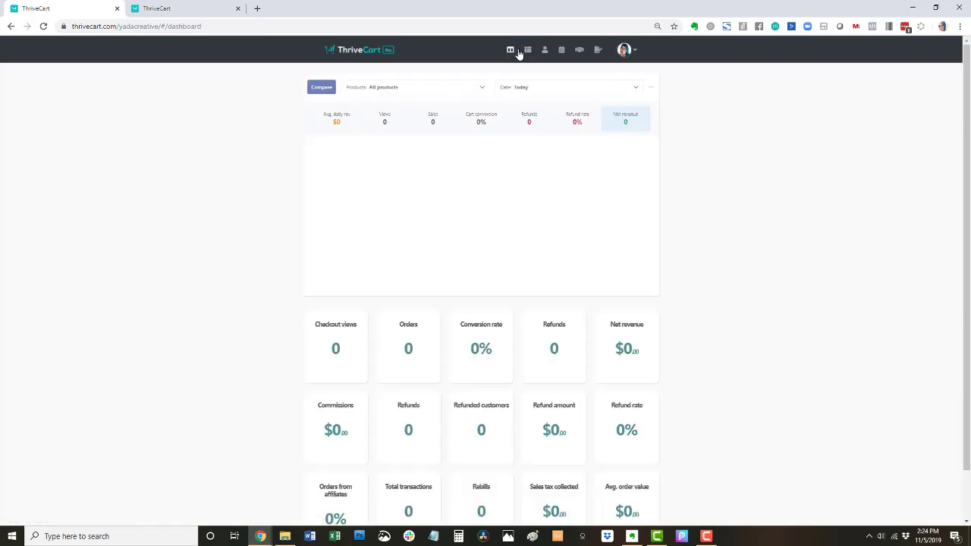
click(531, 51)
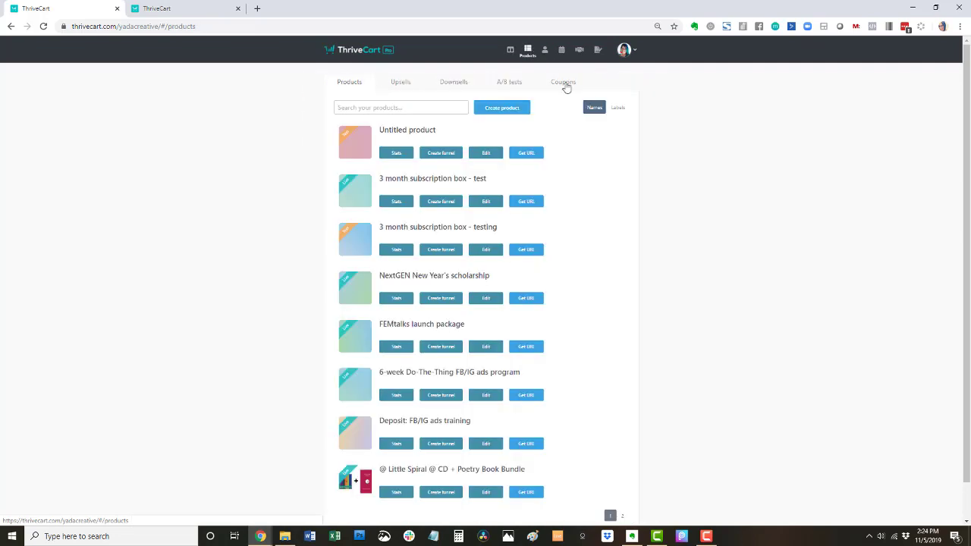
click(453, 204)
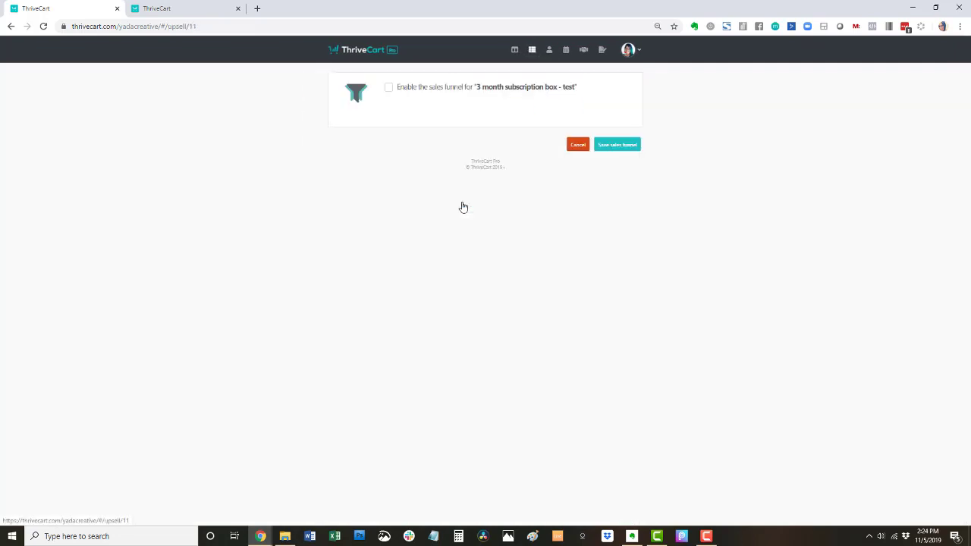
click(389, 89)
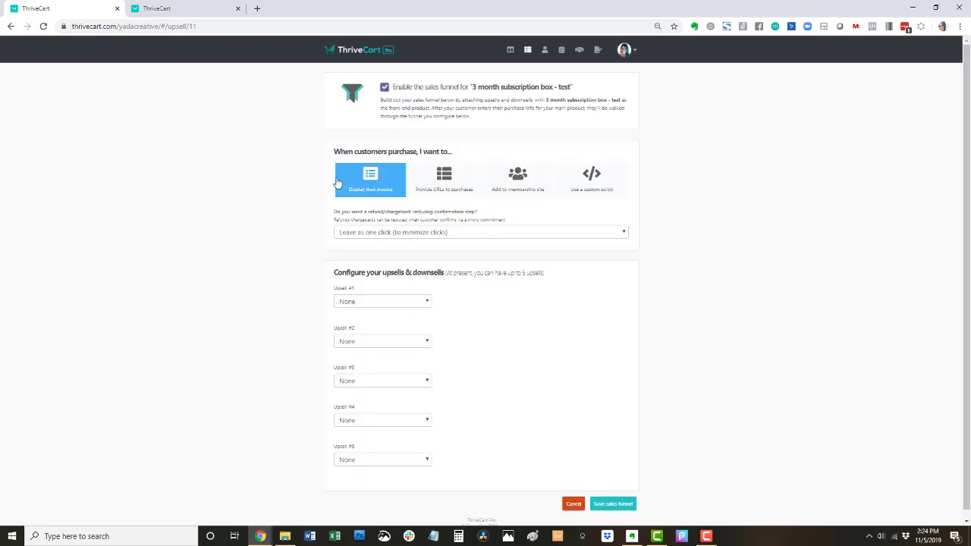
click(387, 235)
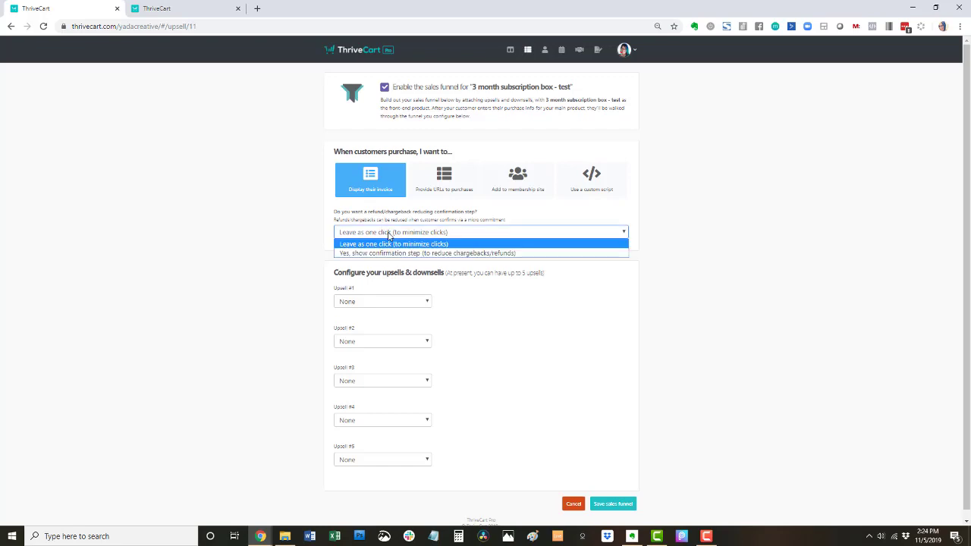
click(318, 216)
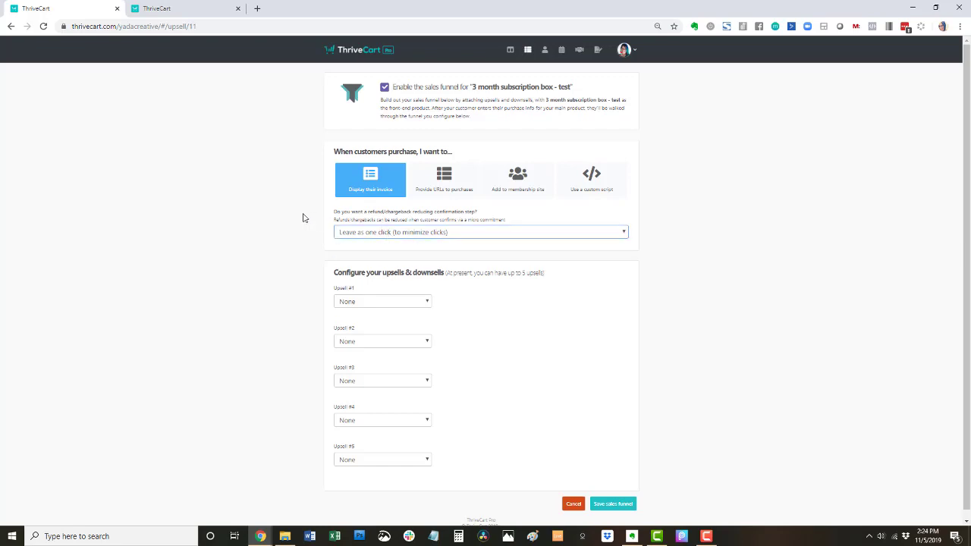
click(465, 188)
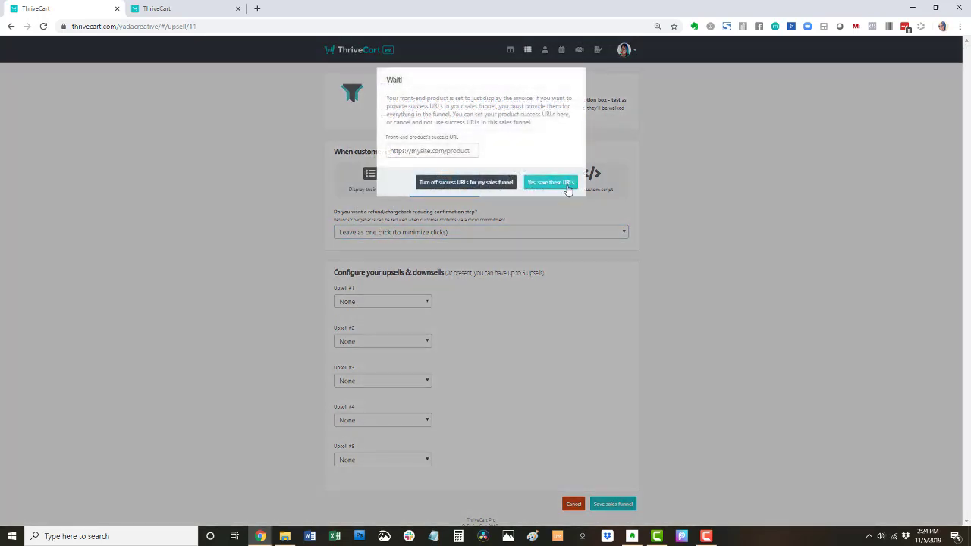
click(458, 182)
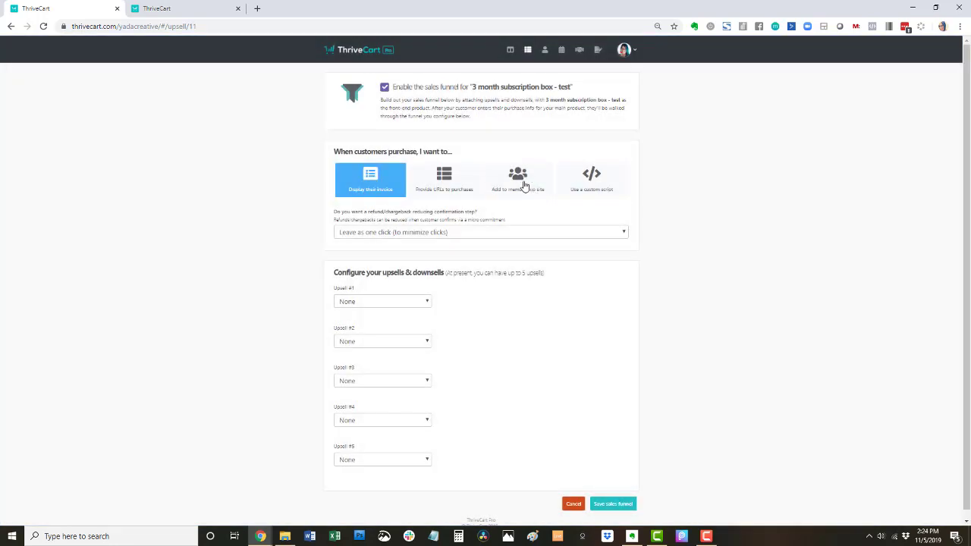
- Set Upsell #1 to New Year's retreat - Private and save the sales funnel
click(430, 233)
click(368, 243)
click(383, 301)
click(388, 323)
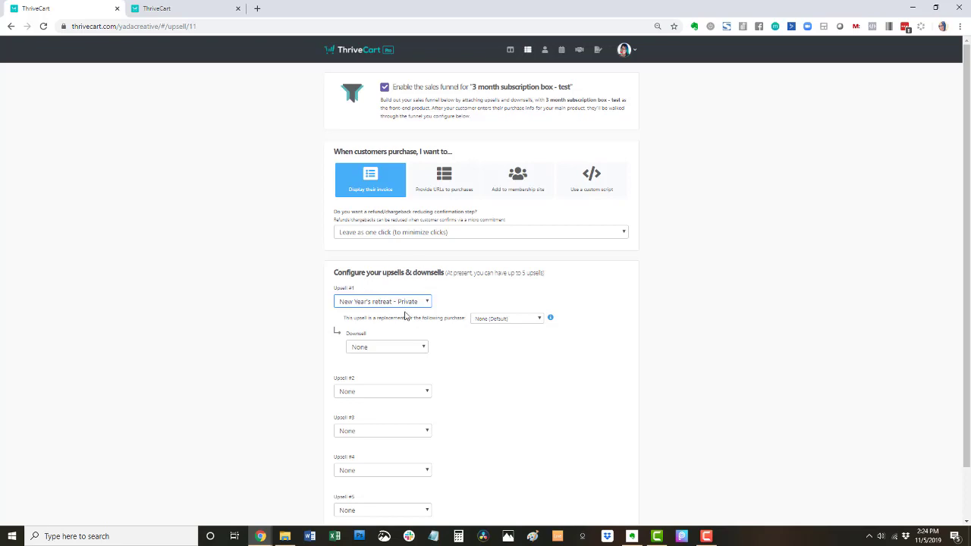
scroll(678, 239, down, 1)
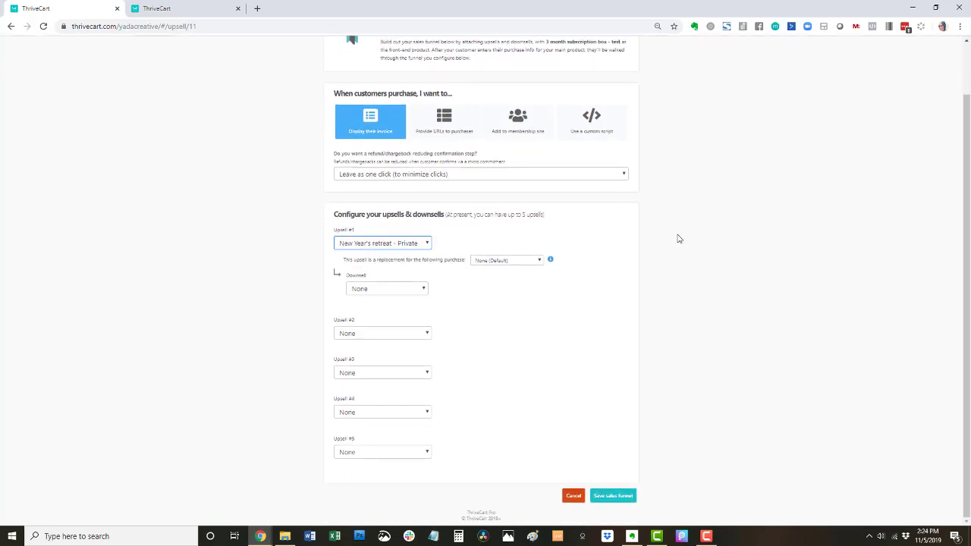
click(615, 497)
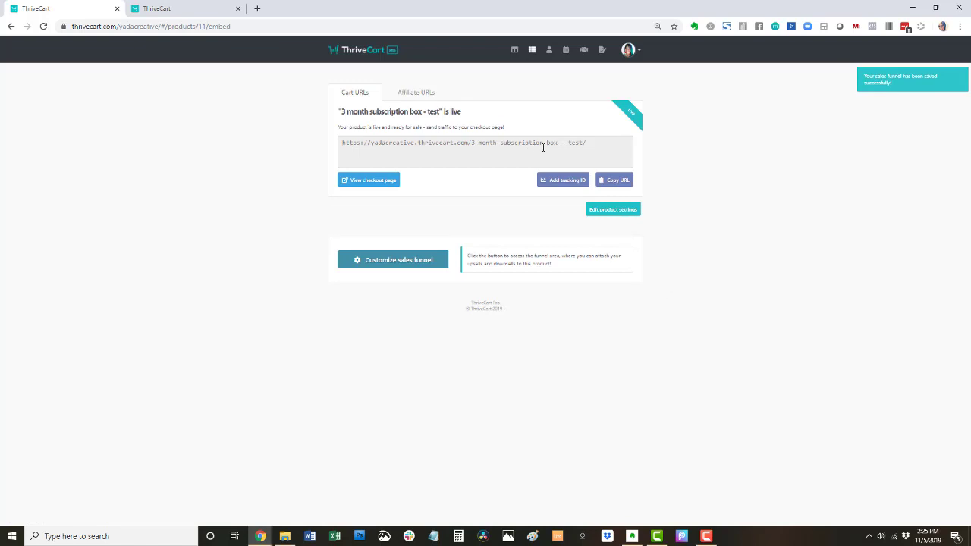
- Switch the 3 month subscription box - test product to Test mode and save it
click(431, 260)
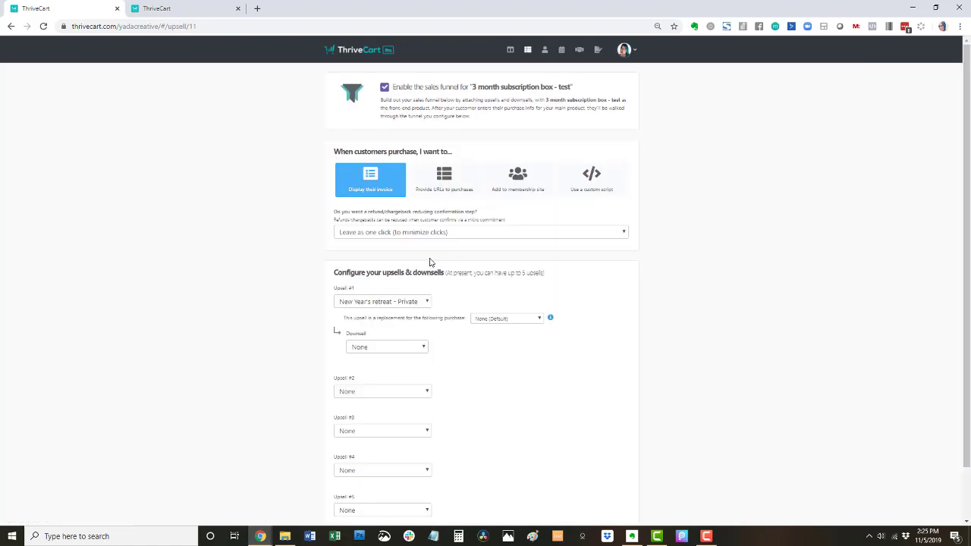
scroll(587, 276, down, 2)
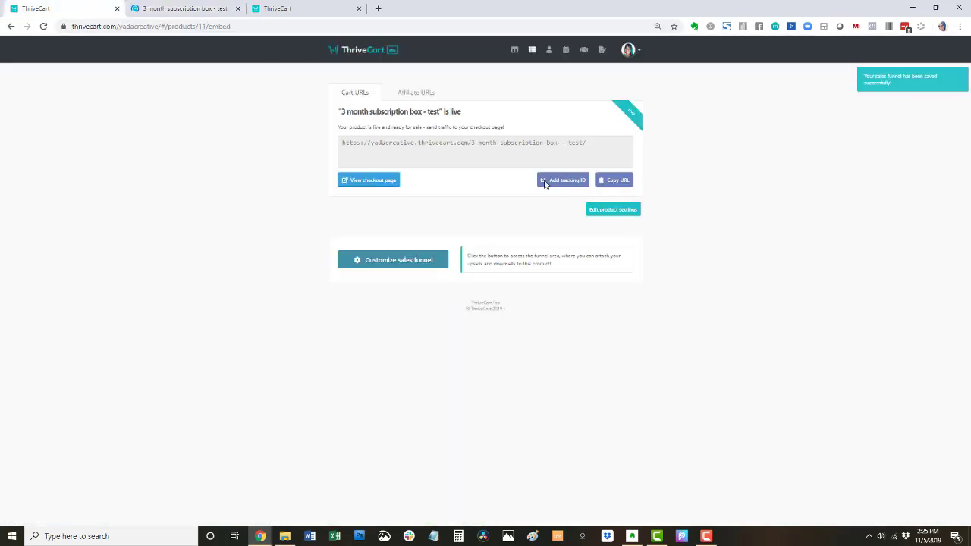
click(631, 213)
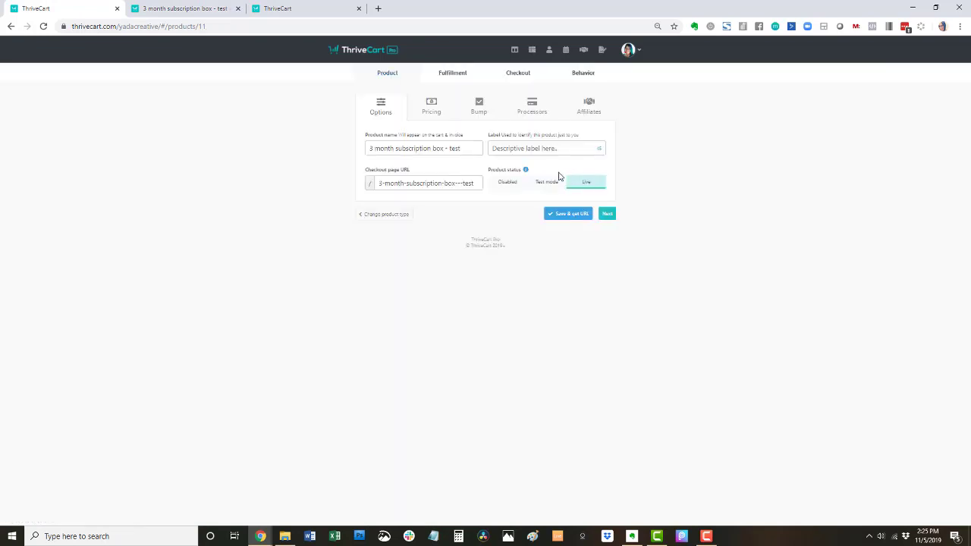
click(570, 215)
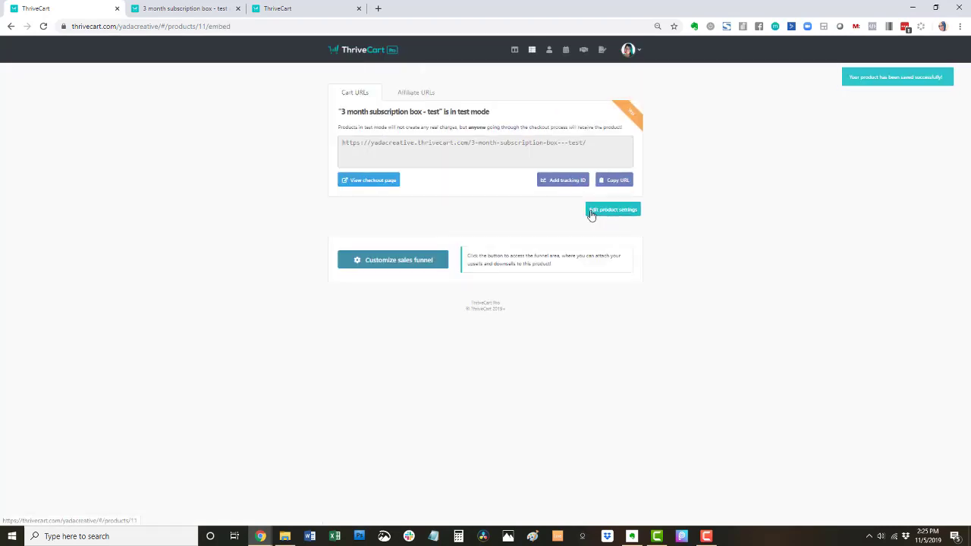
- Open the product's checkout page and autofill the saved contact and address details
click(390, 180)
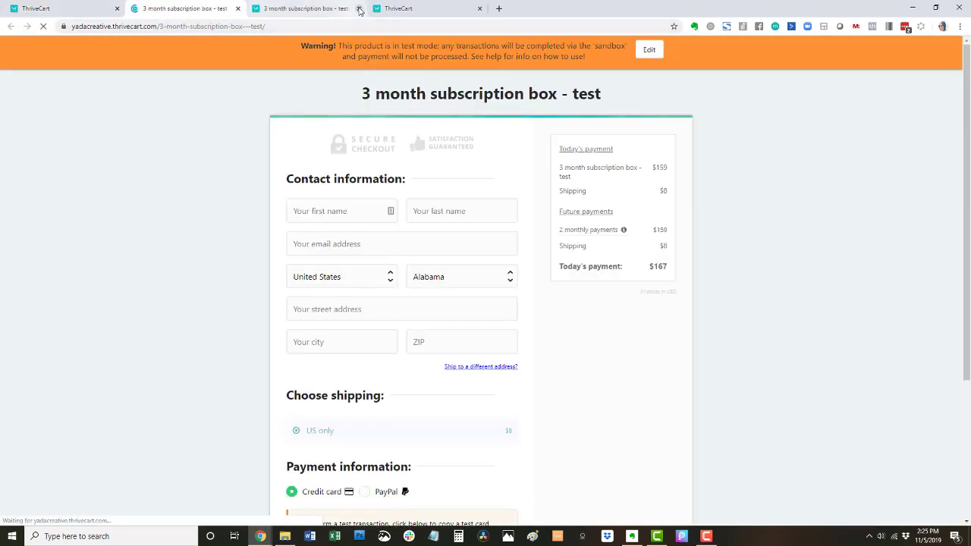
click(342, 211)
click(333, 239)
scroll(247, 273, down, 3)
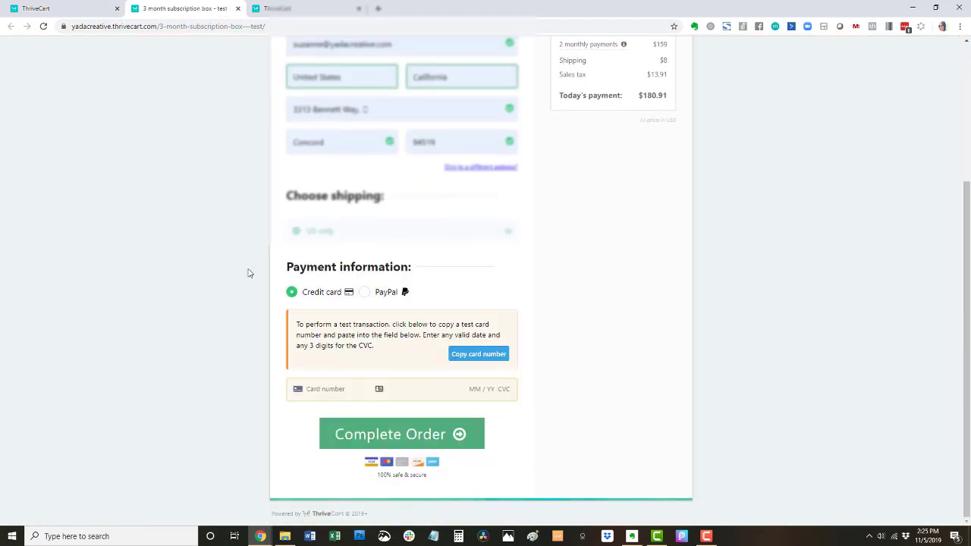
- Paste the test card number, enter expiry 12 / 23 and the CVC, and complete the order
click(478, 354)
click(321, 389)
right_click(320, 390)
click(343, 284)
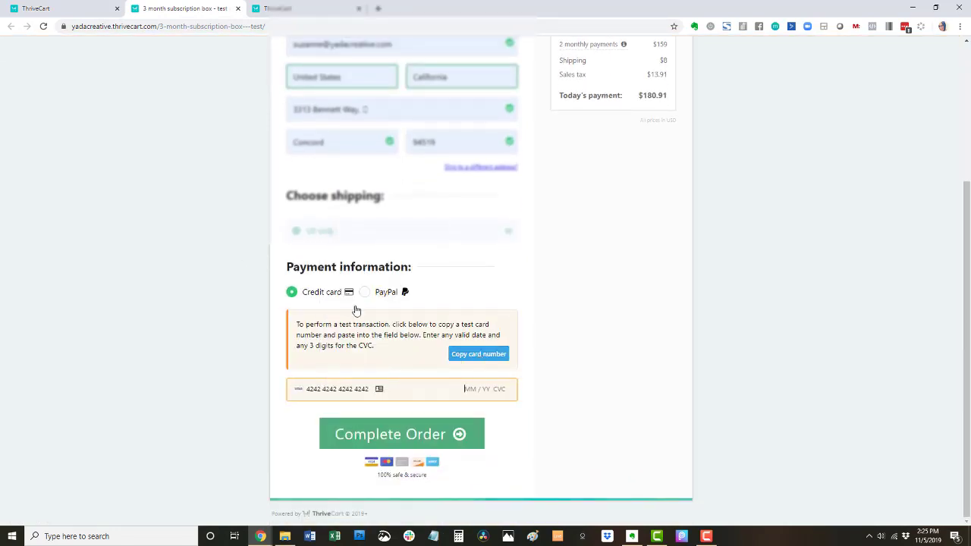
text(0)
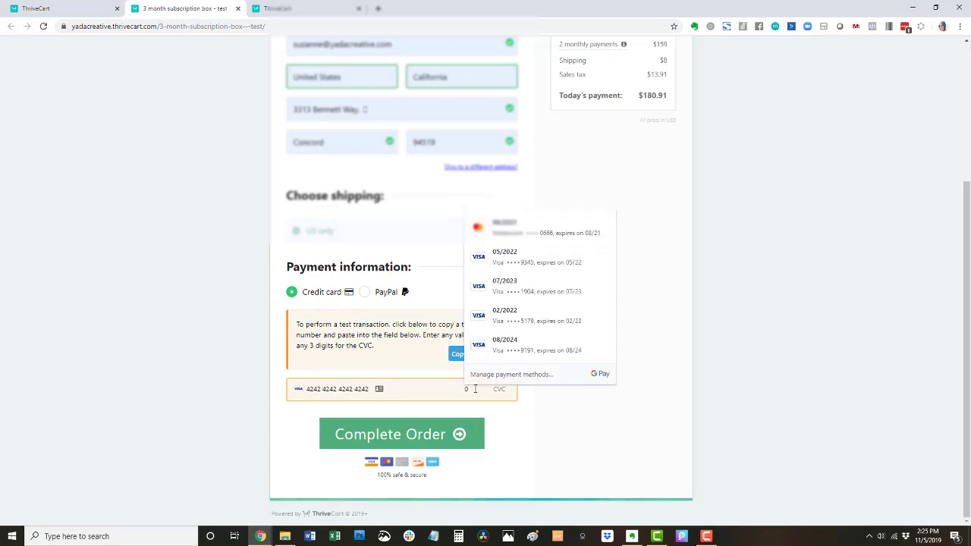
key(BackSpace)
text(12 / 23 123)
click(471, 437)
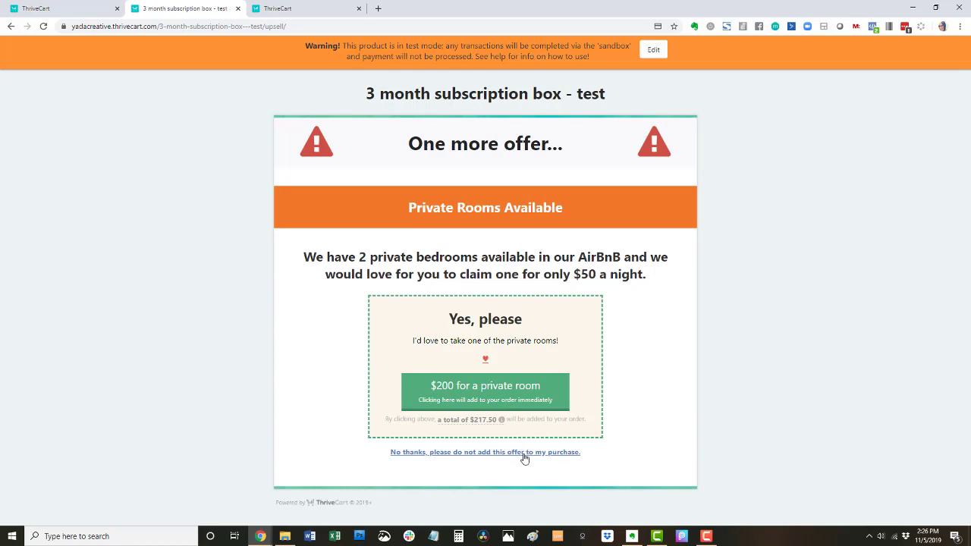
- Take the $200 private room upsell and scroll the $398.41 invoice to Download PDF
click(533, 398)
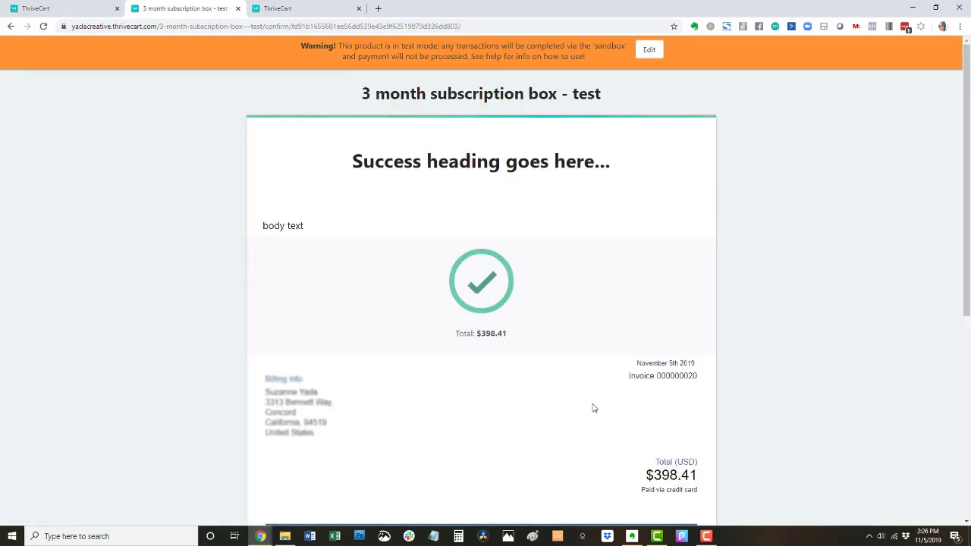
scroll(710, 340, down, 4)
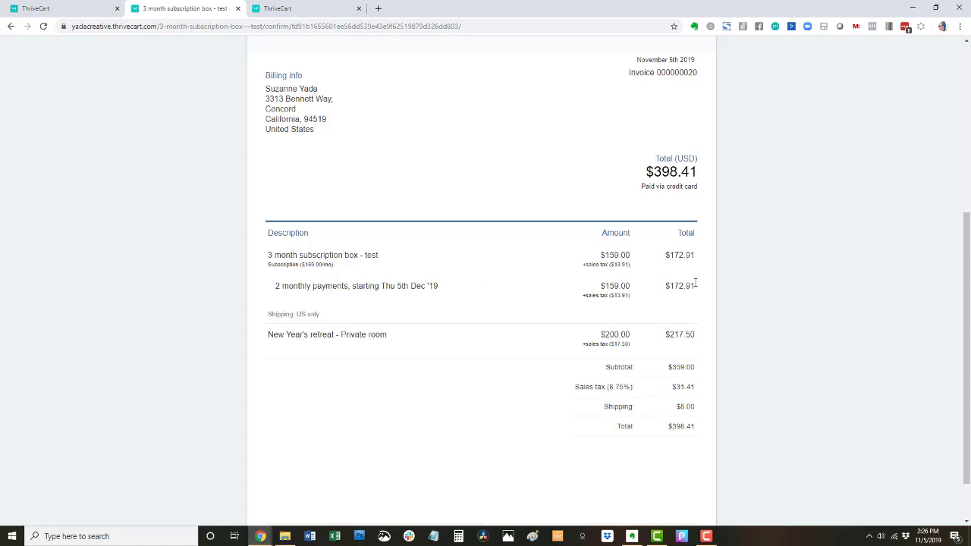
scroll(711, 301, down, 1)
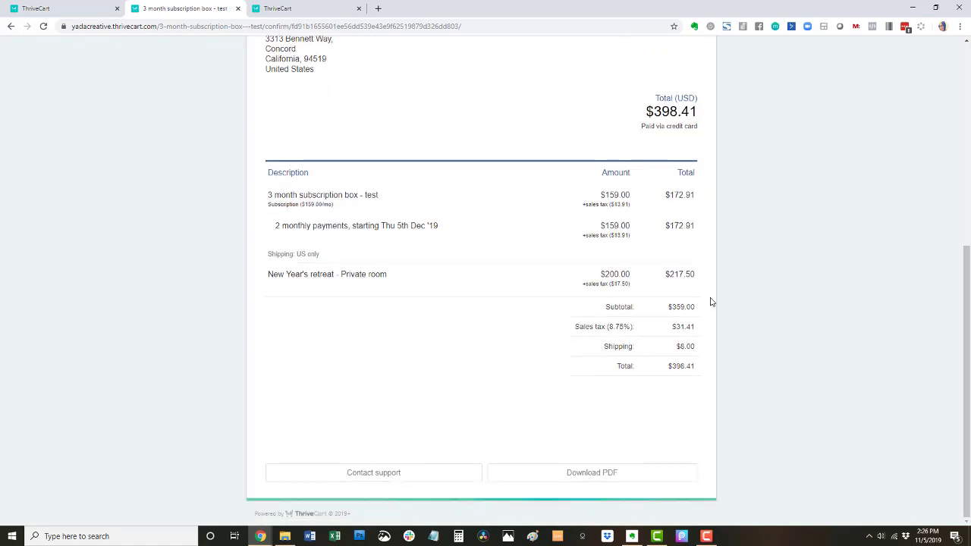